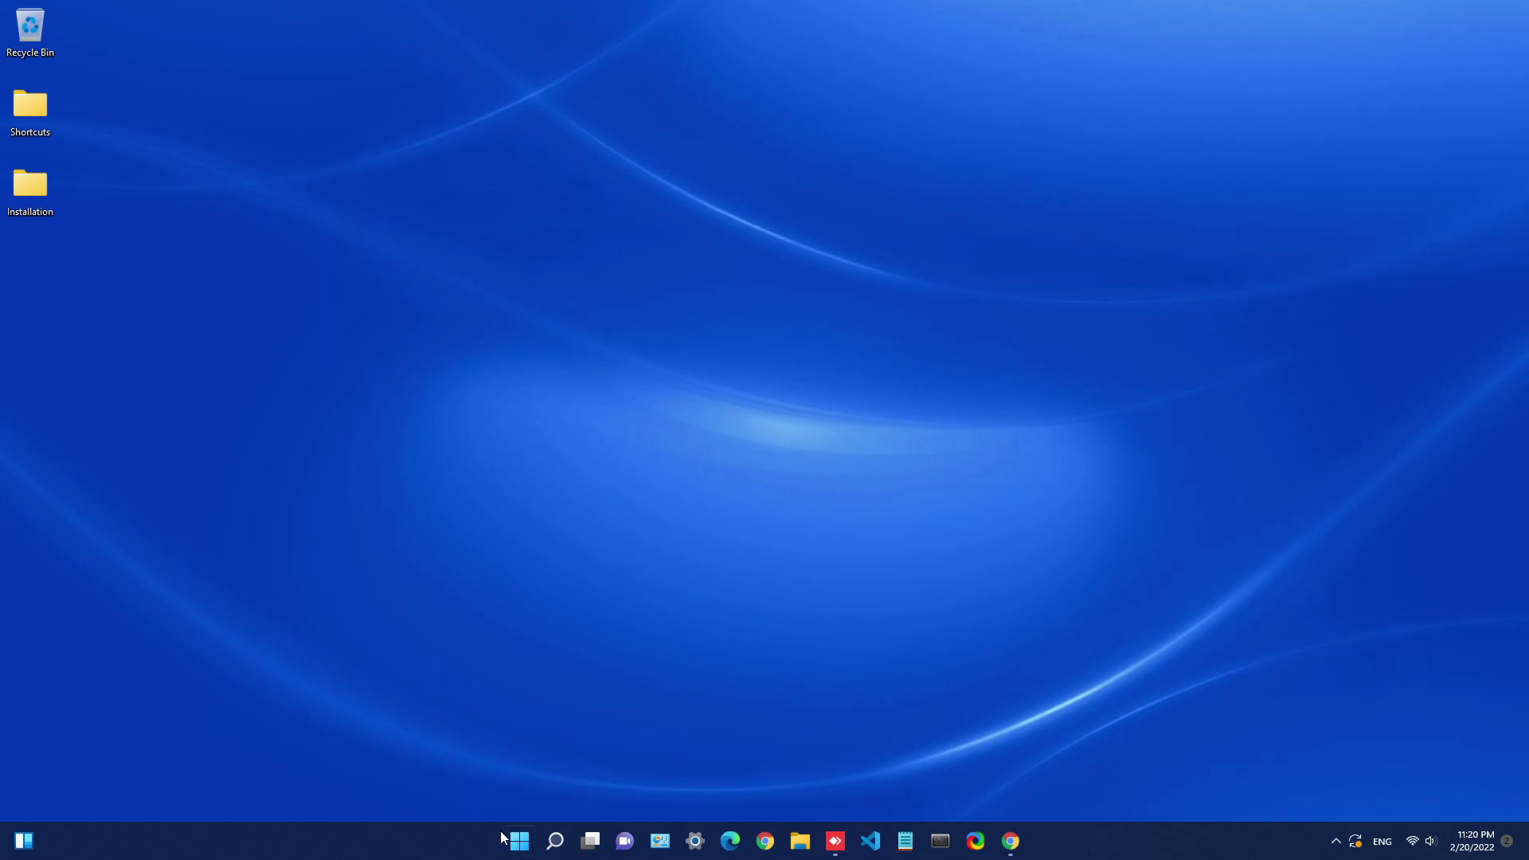
Check this PC against the Windows 11 system requirements with the PC Health Check app and close it.
{"action": "left_click", "coordinate": [555, 840]}
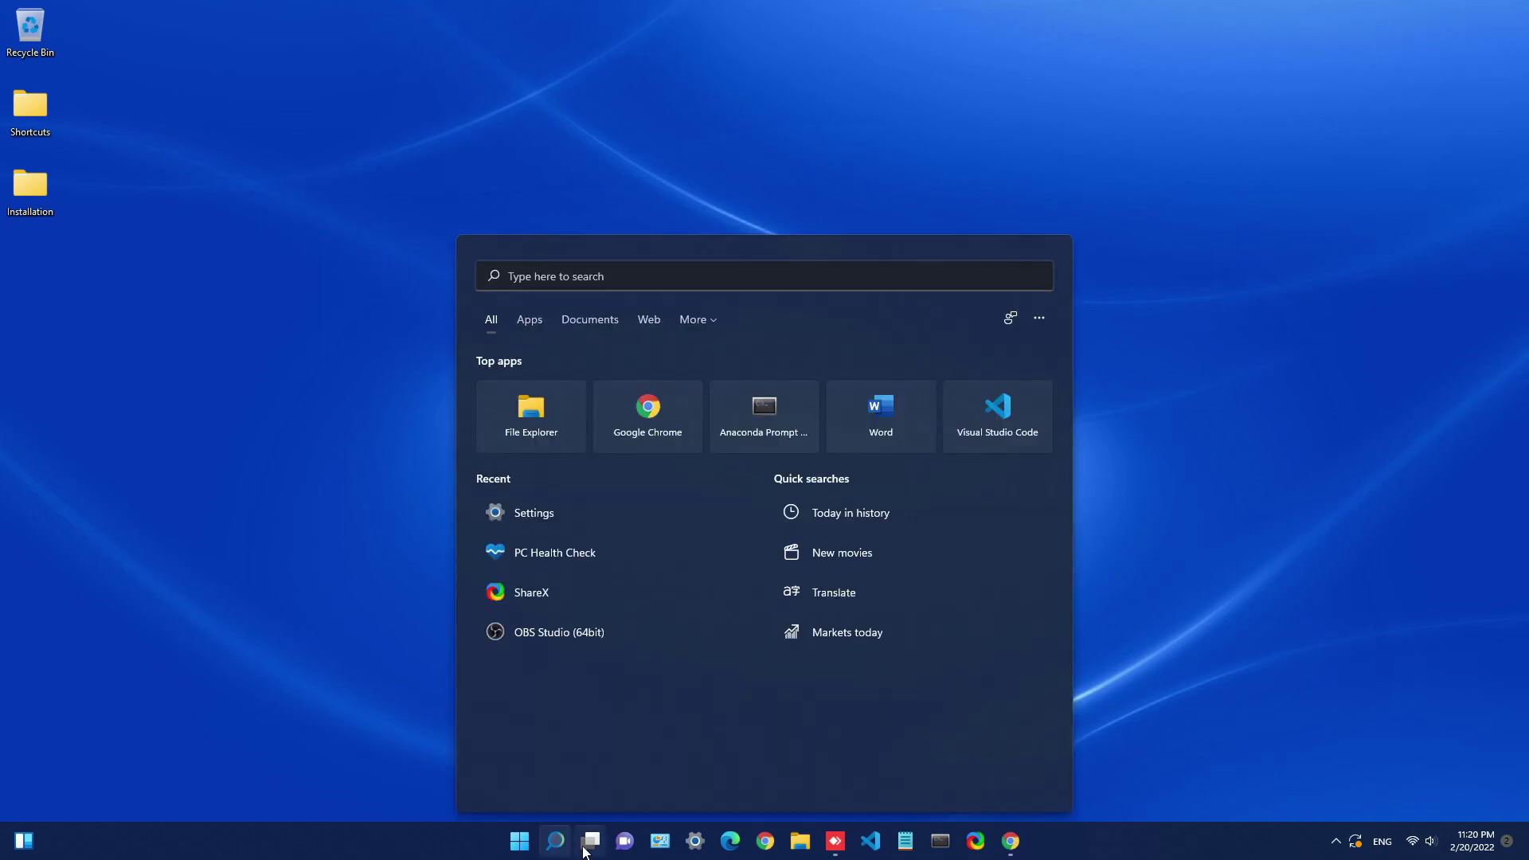
{"action": "type", "text": "pc"}
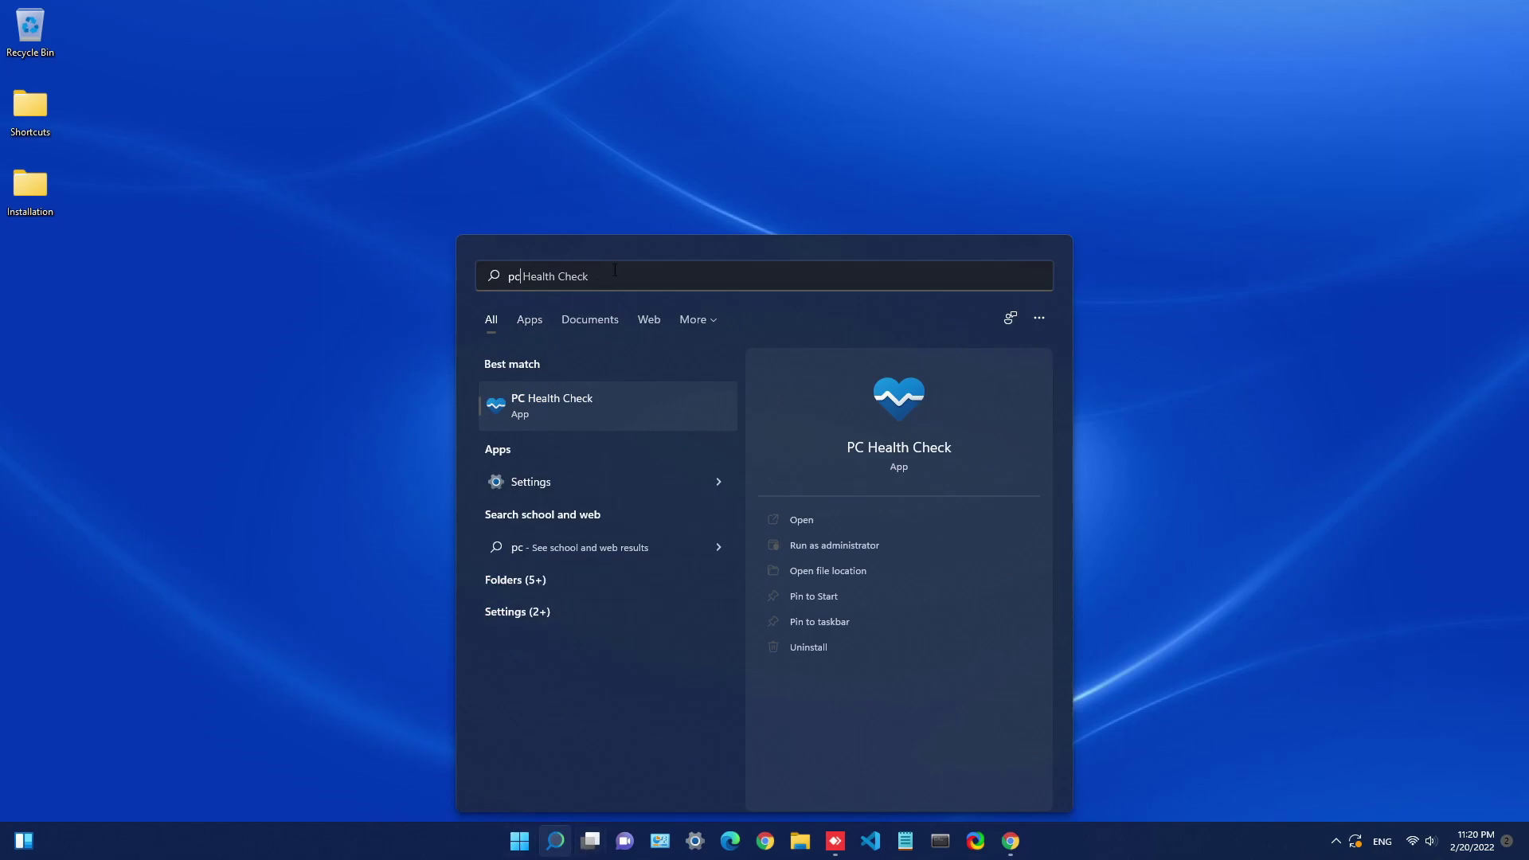
{"action": "left_click", "coordinate": [555, 408]}
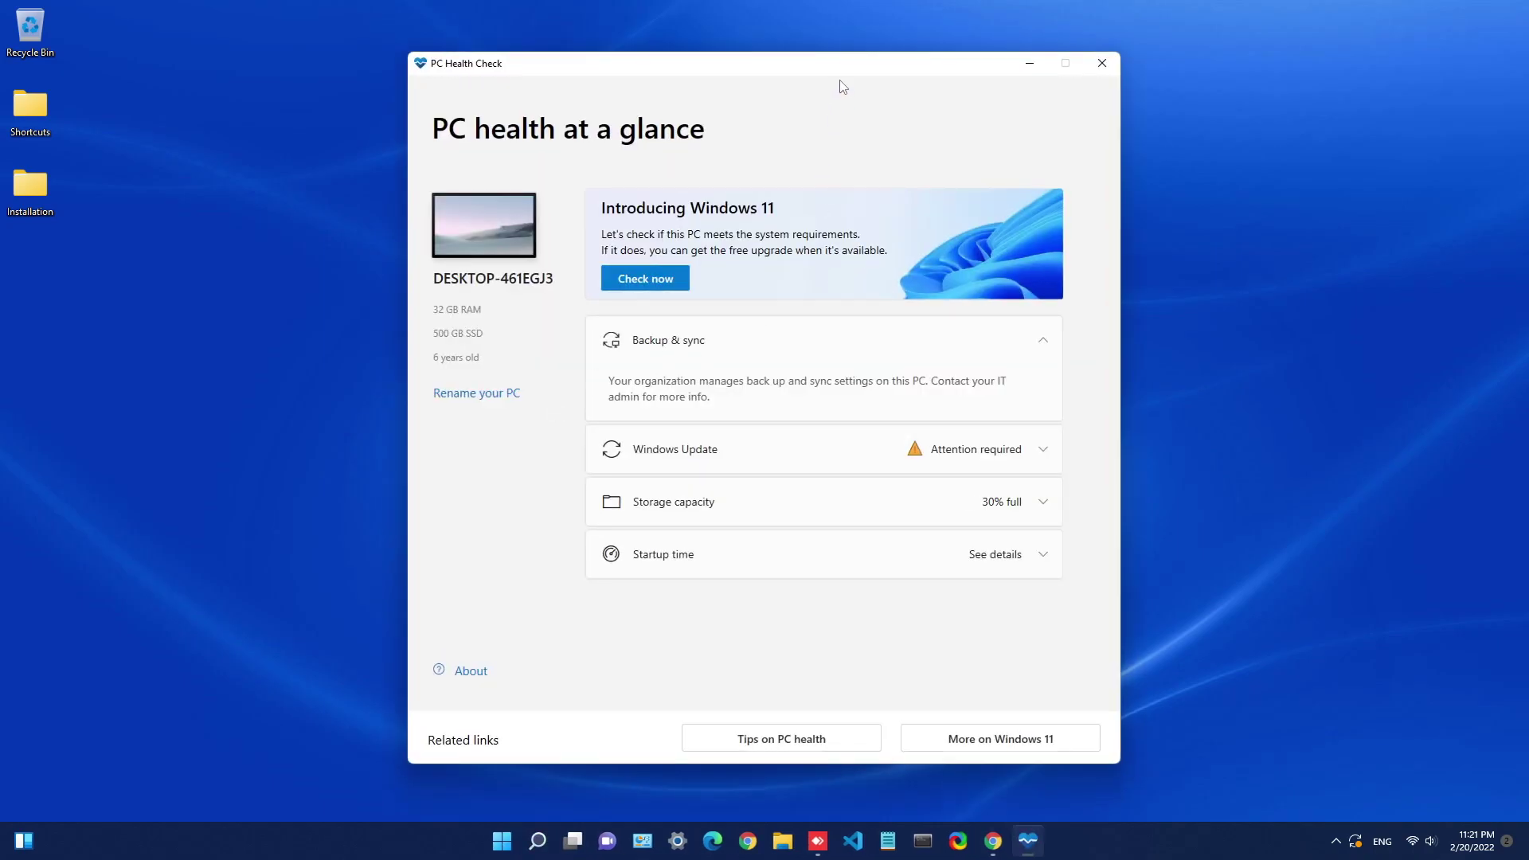
{"action": "left_click", "coordinate": [645, 284]}
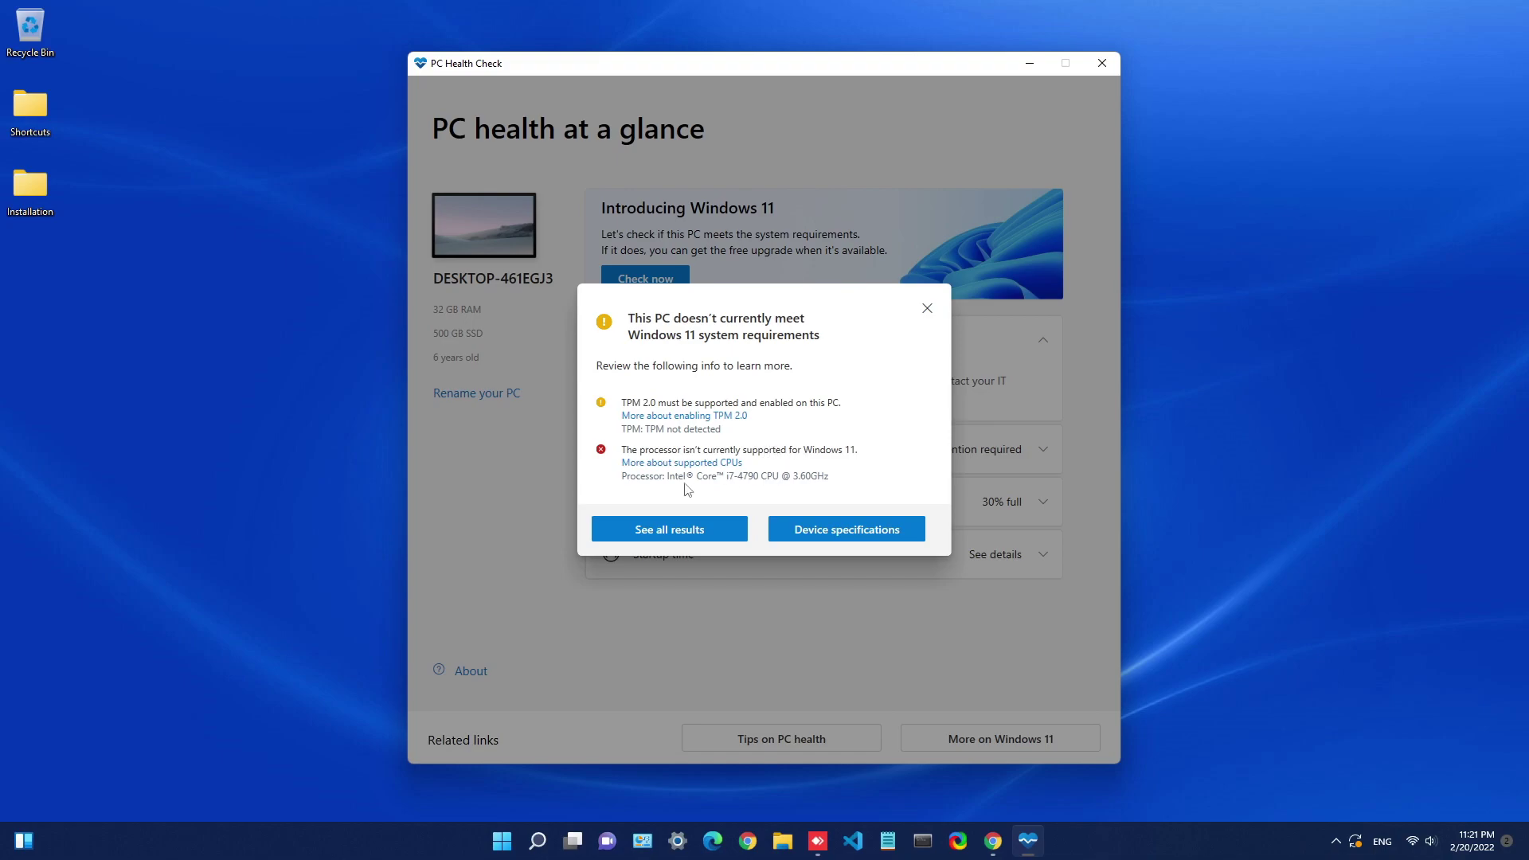
{"action": "left_click_drag", "start_coordinate": [684, 476], "coordinate": [625, 451]}
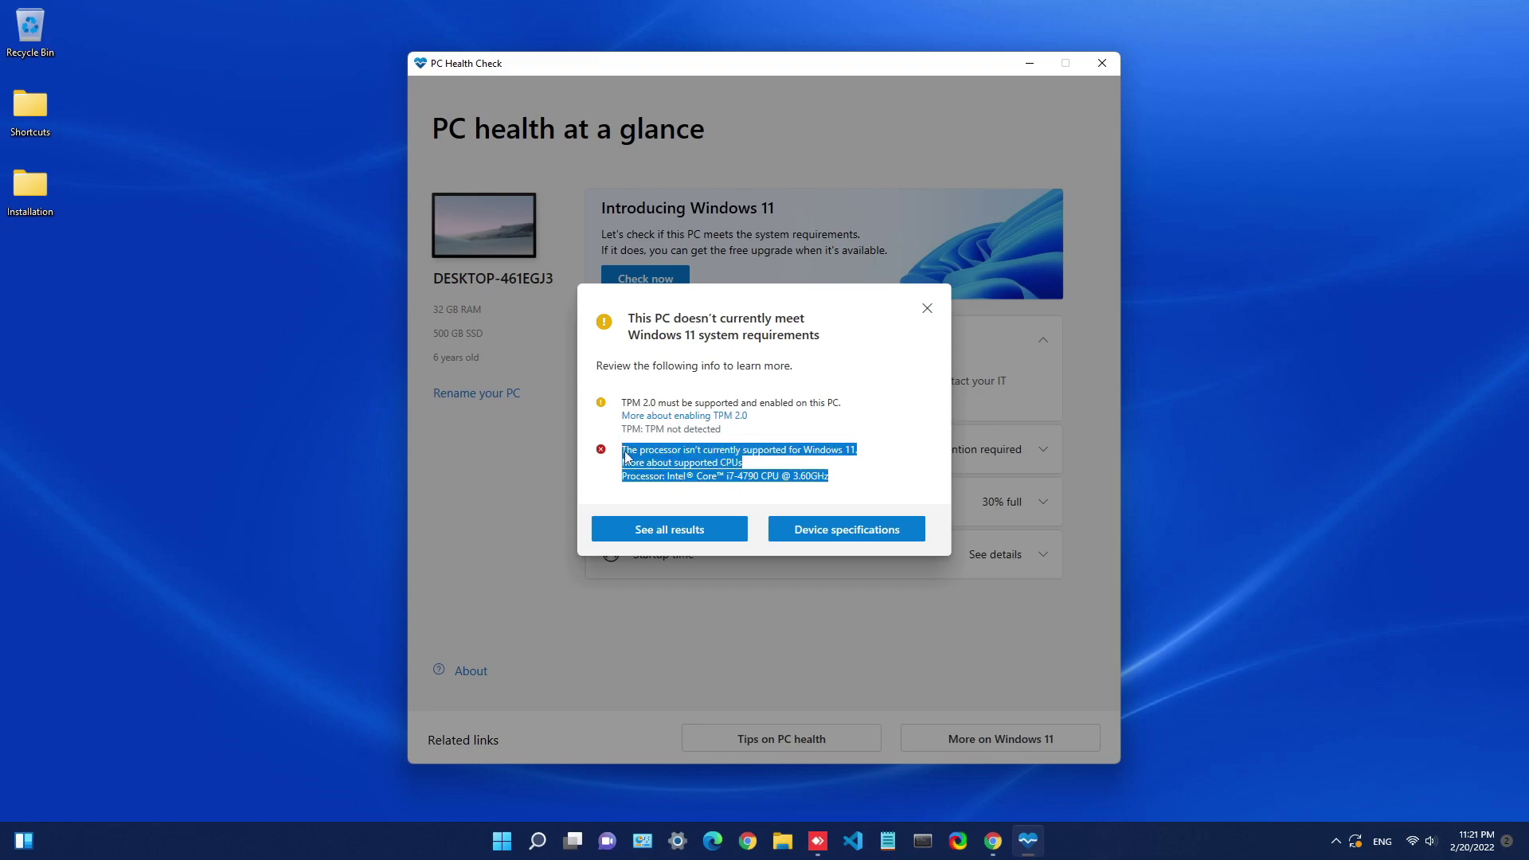
{"action": "left_click", "coordinate": [927, 309]}
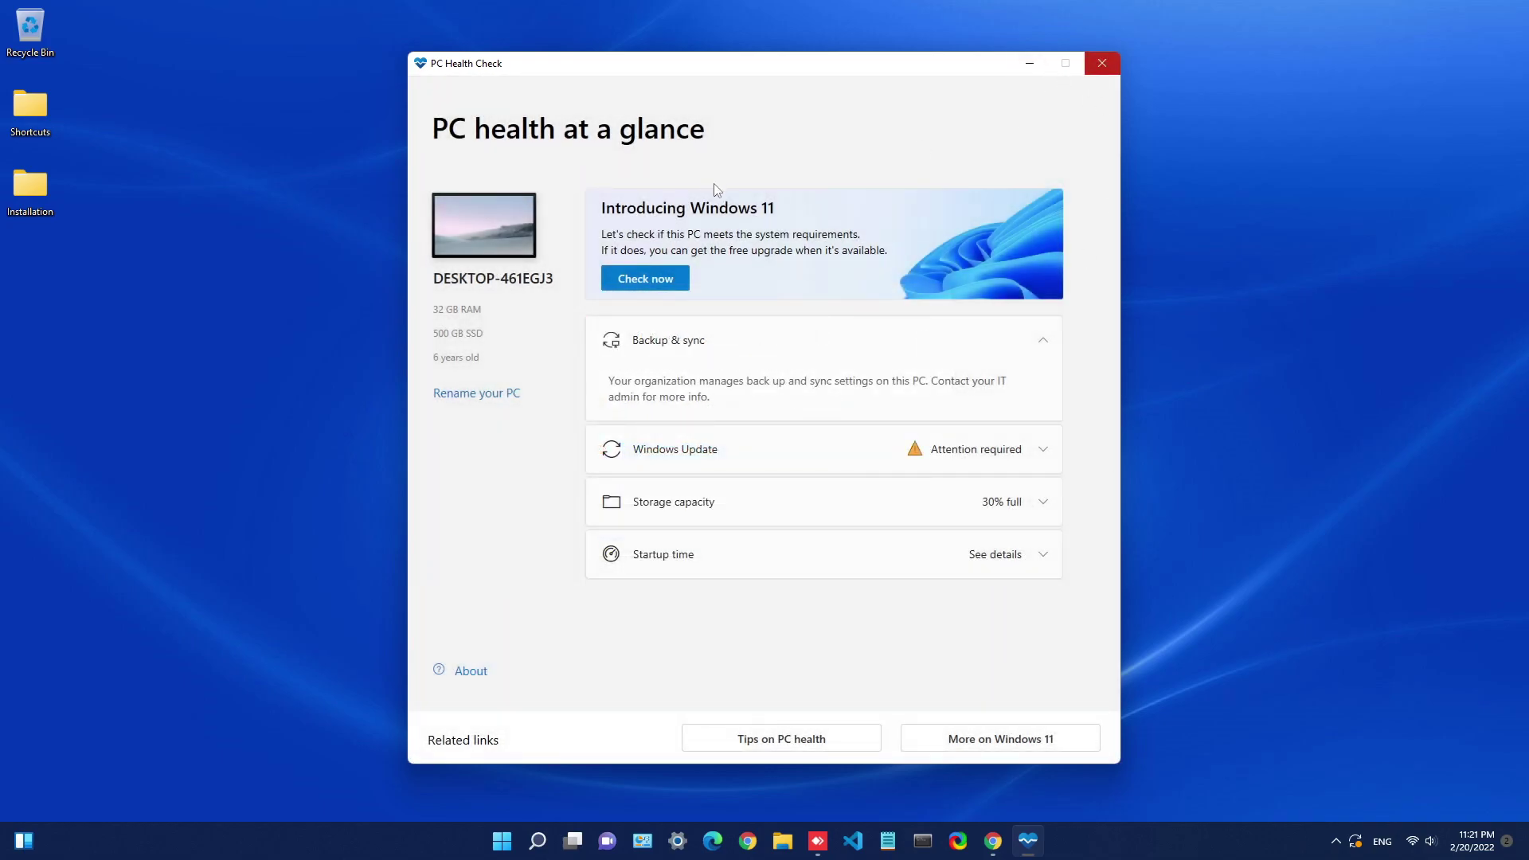
{"action": "left_click", "coordinate": [1103, 65]}
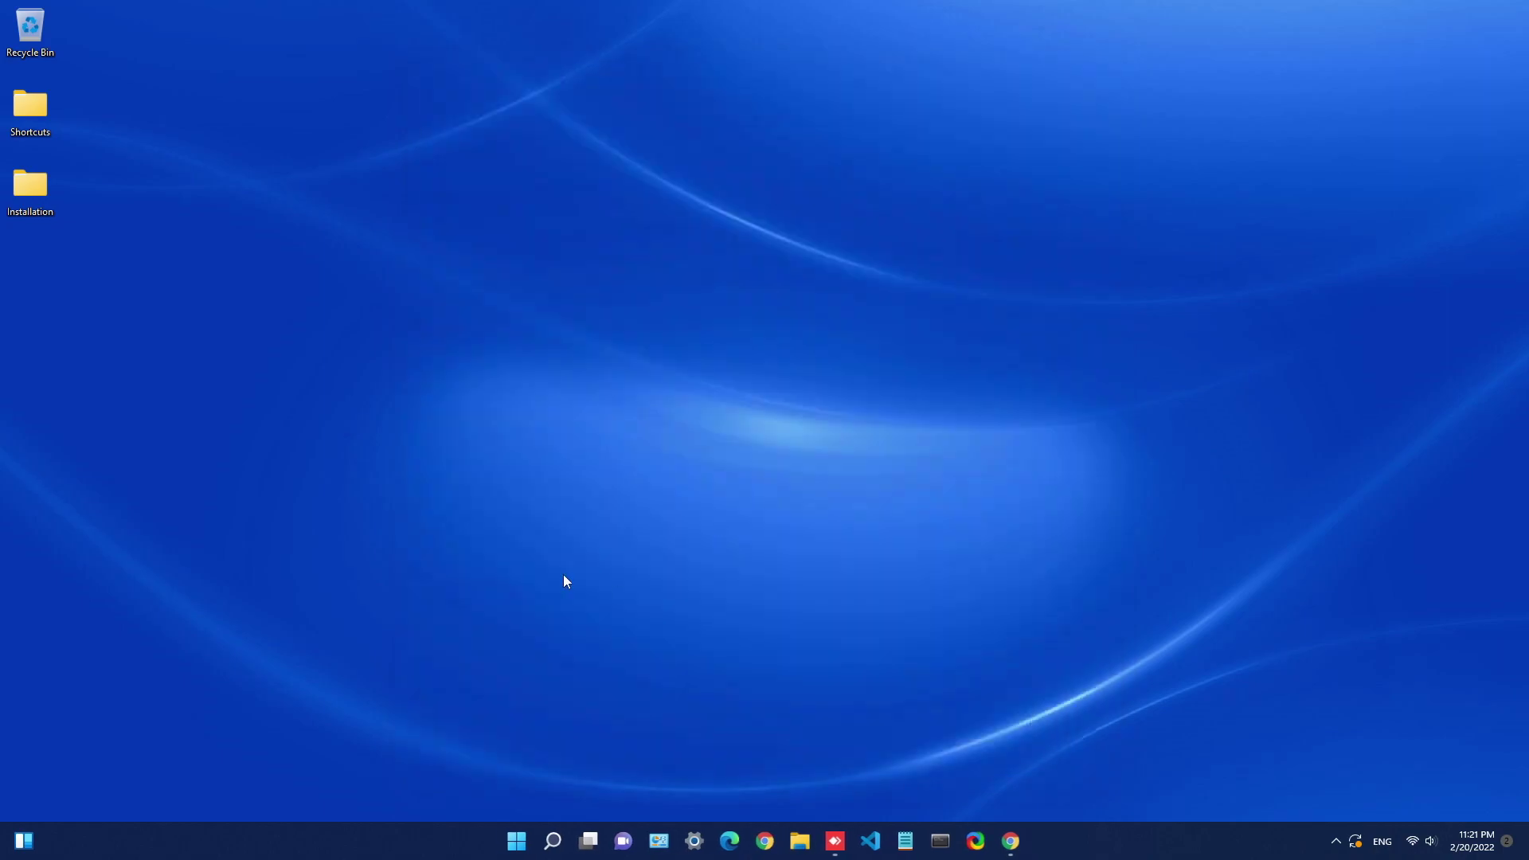
Examine the Windows Update page in the Settings app and close it.
{"action": "left_click", "coordinate": [555, 844]}
{"action": "type", "text": "s"}
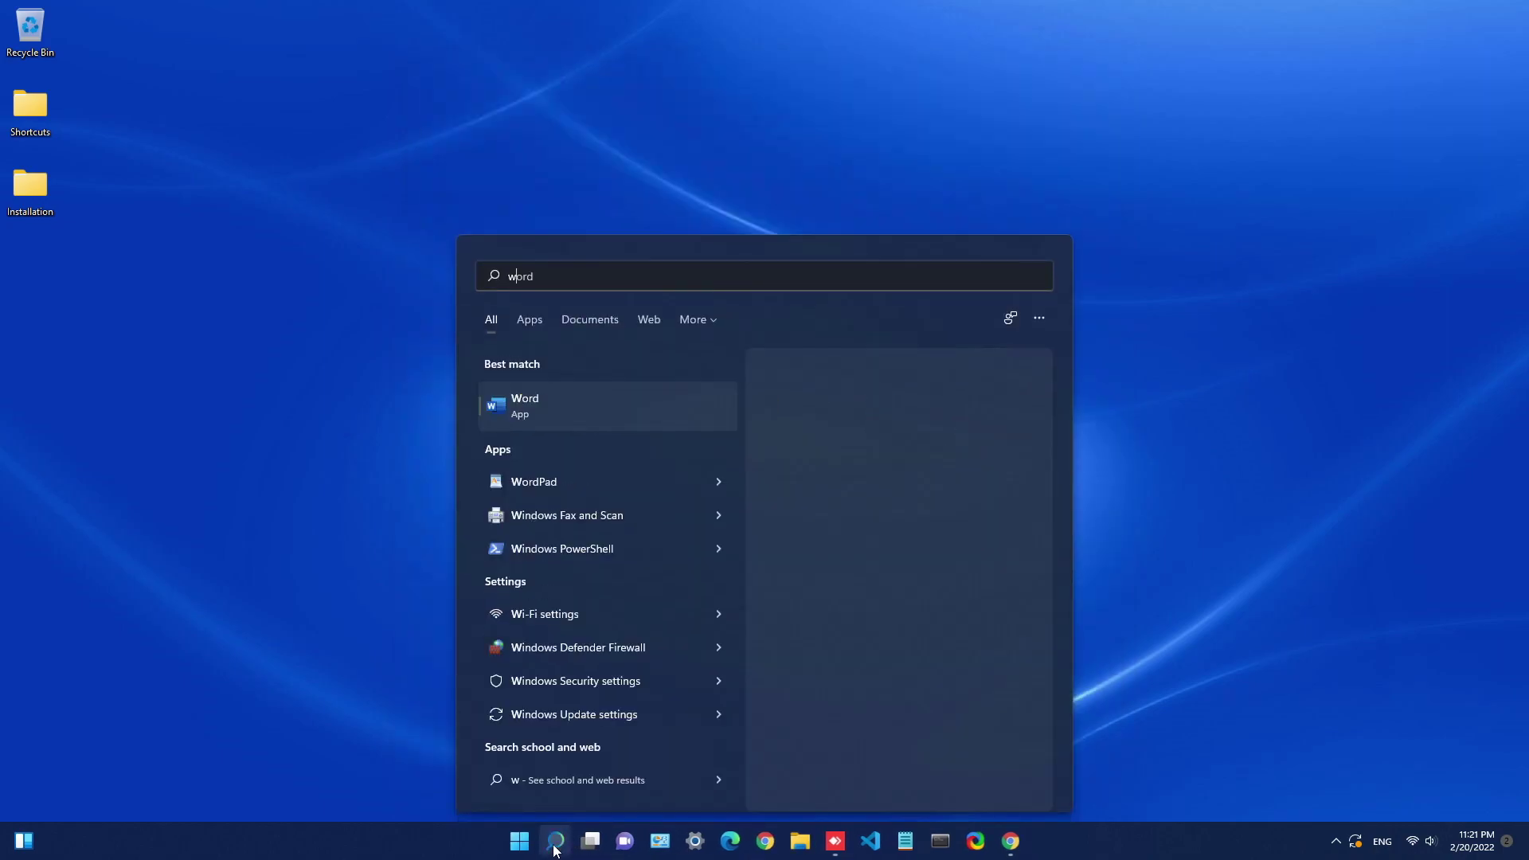
{"action": "type", "text": "et"}
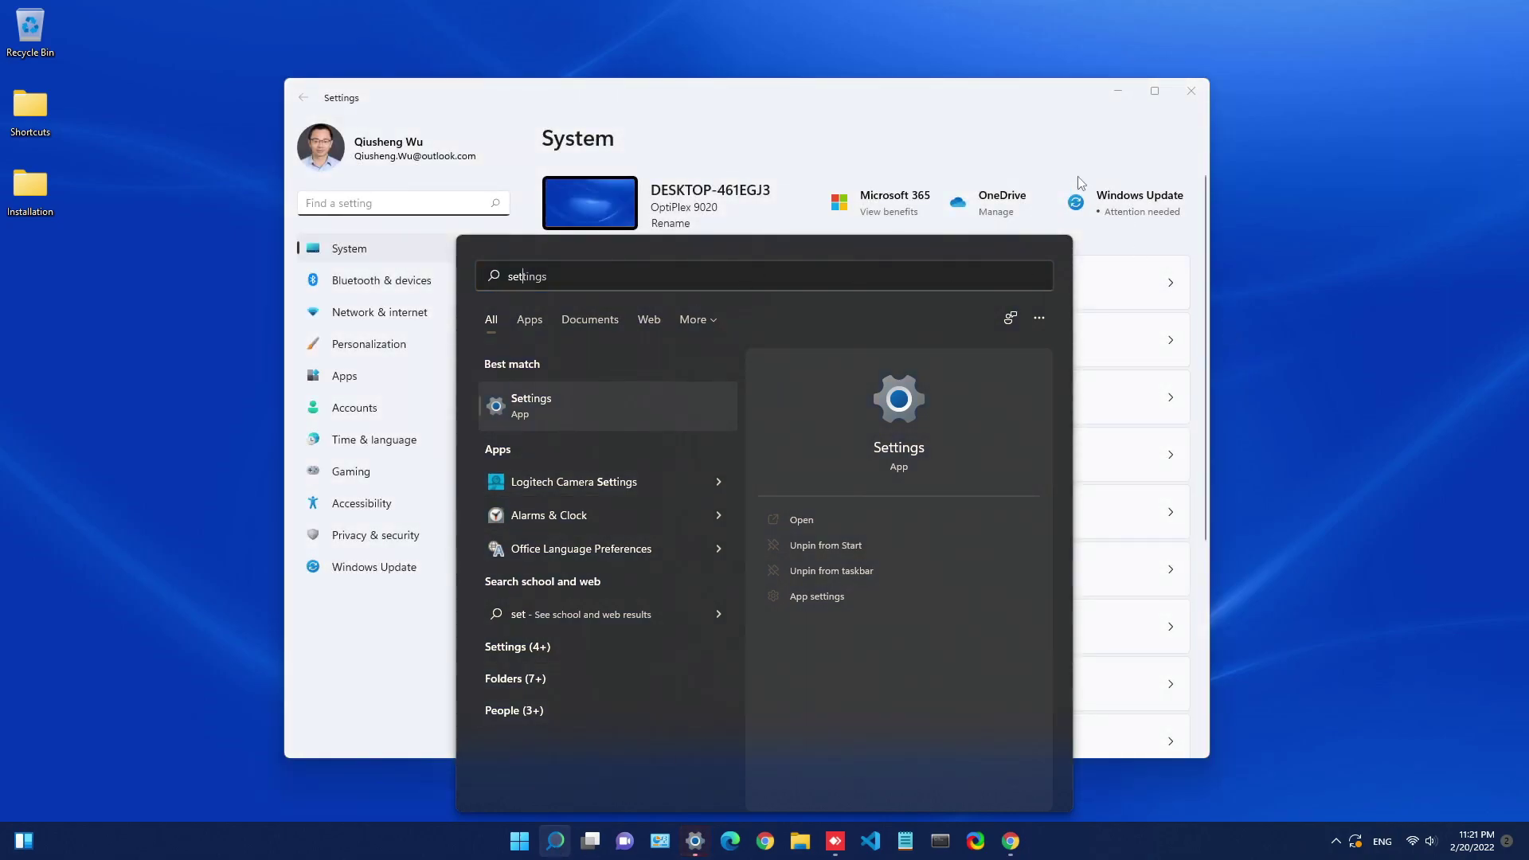
{"action": "left_click", "coordinate": [1051, 145]}
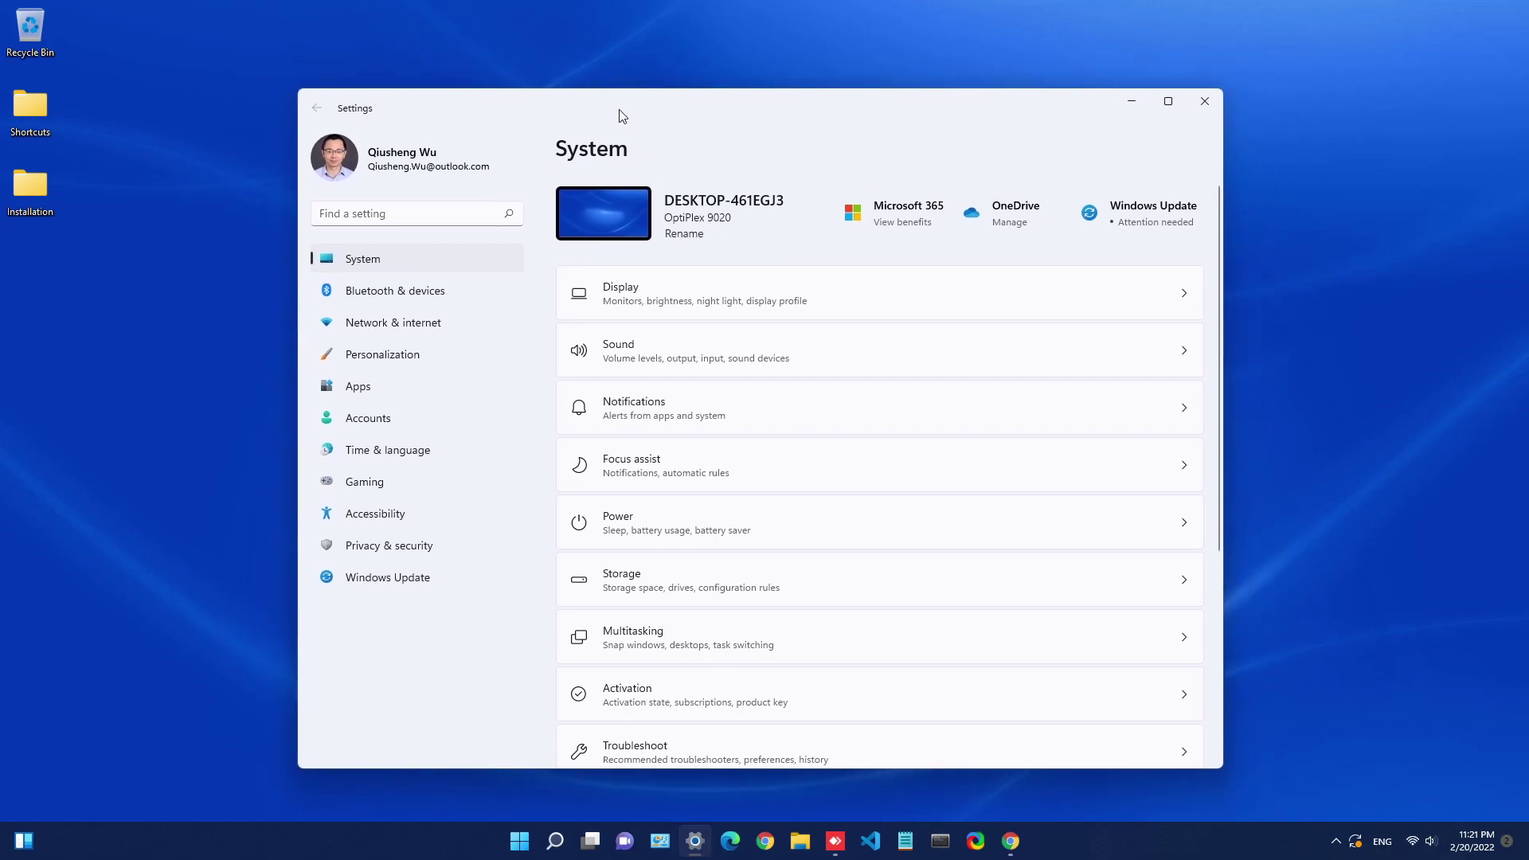
{"action": "left_click", "coordinate": [419, 566]}
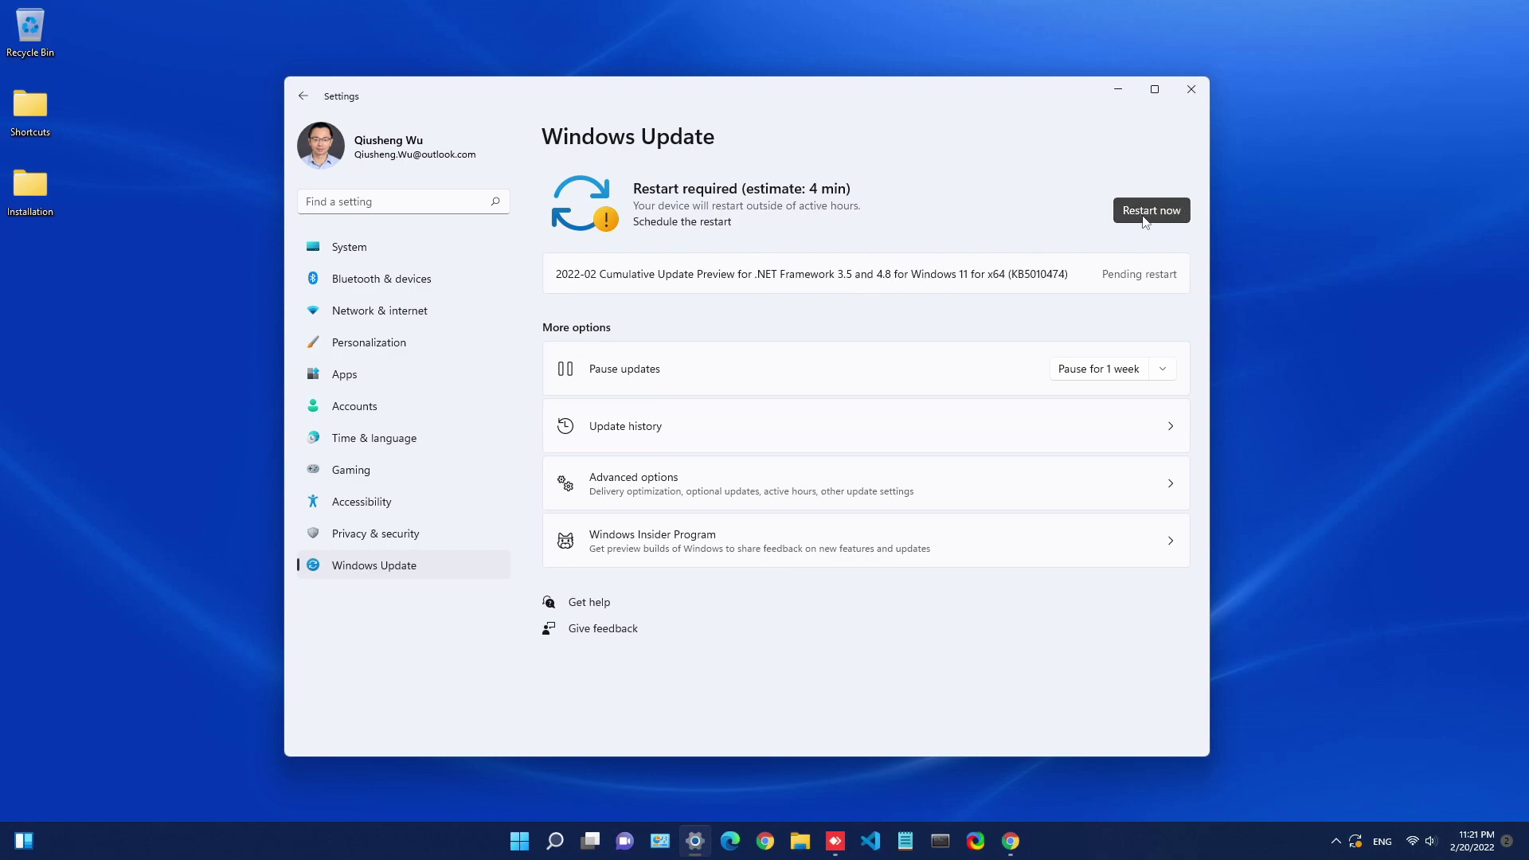
{"action": "mouse_move", "coordinate": [705, 97]}
{"action": "left_mouse_down"}
{"action": "mouse_move", "coordinate": [740, 95]}
{"action": "mouse_move", "coordinate": [724, 97]}
{"action": "left_mouse_up"}
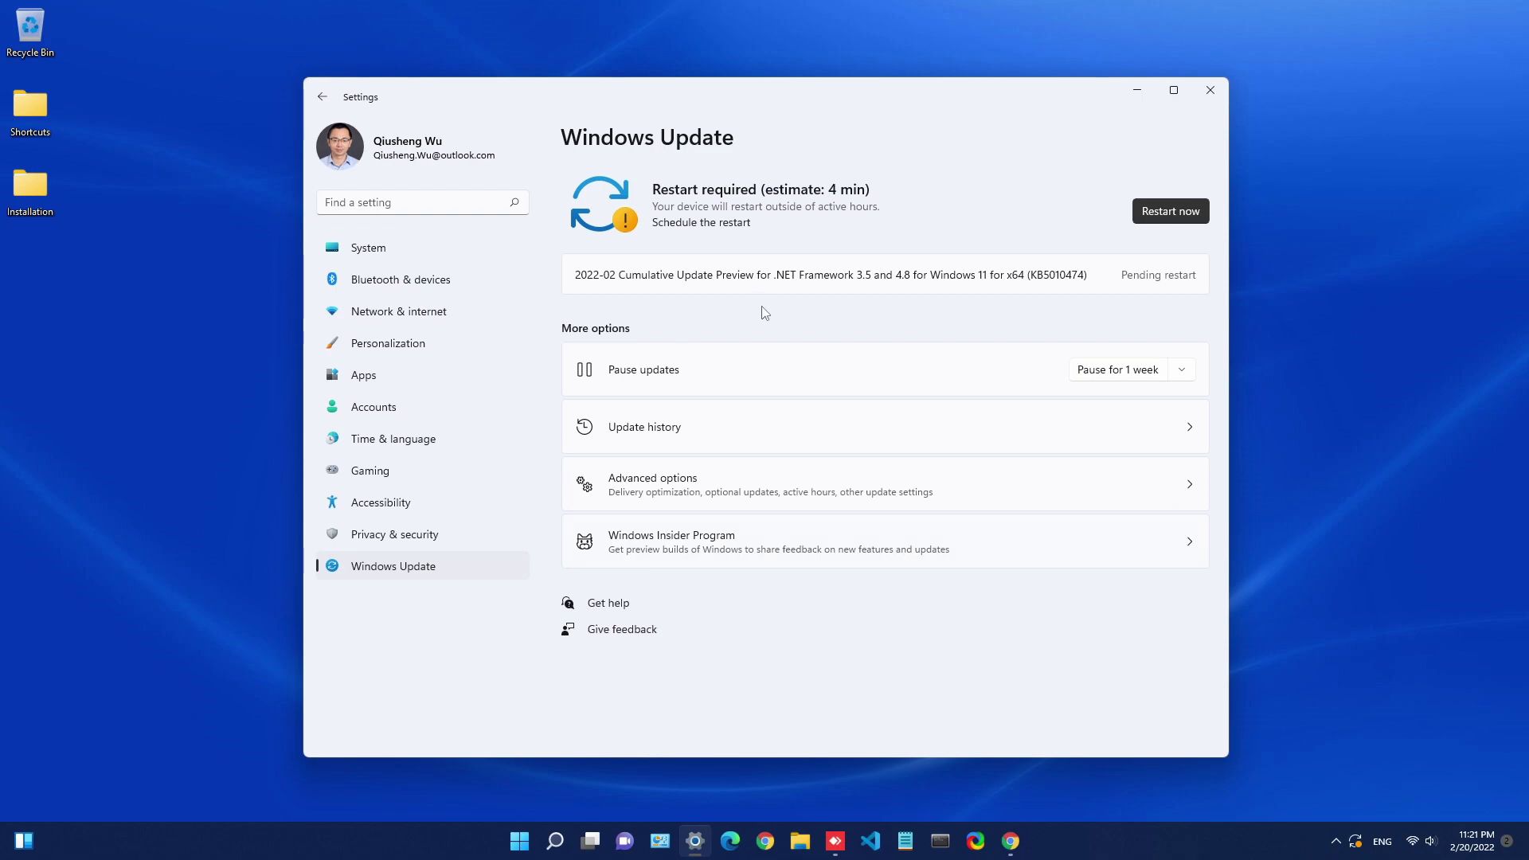
{"action": "left_click_drag", "start_coordinate": [910, 103], "coordinate": [897, 93]}
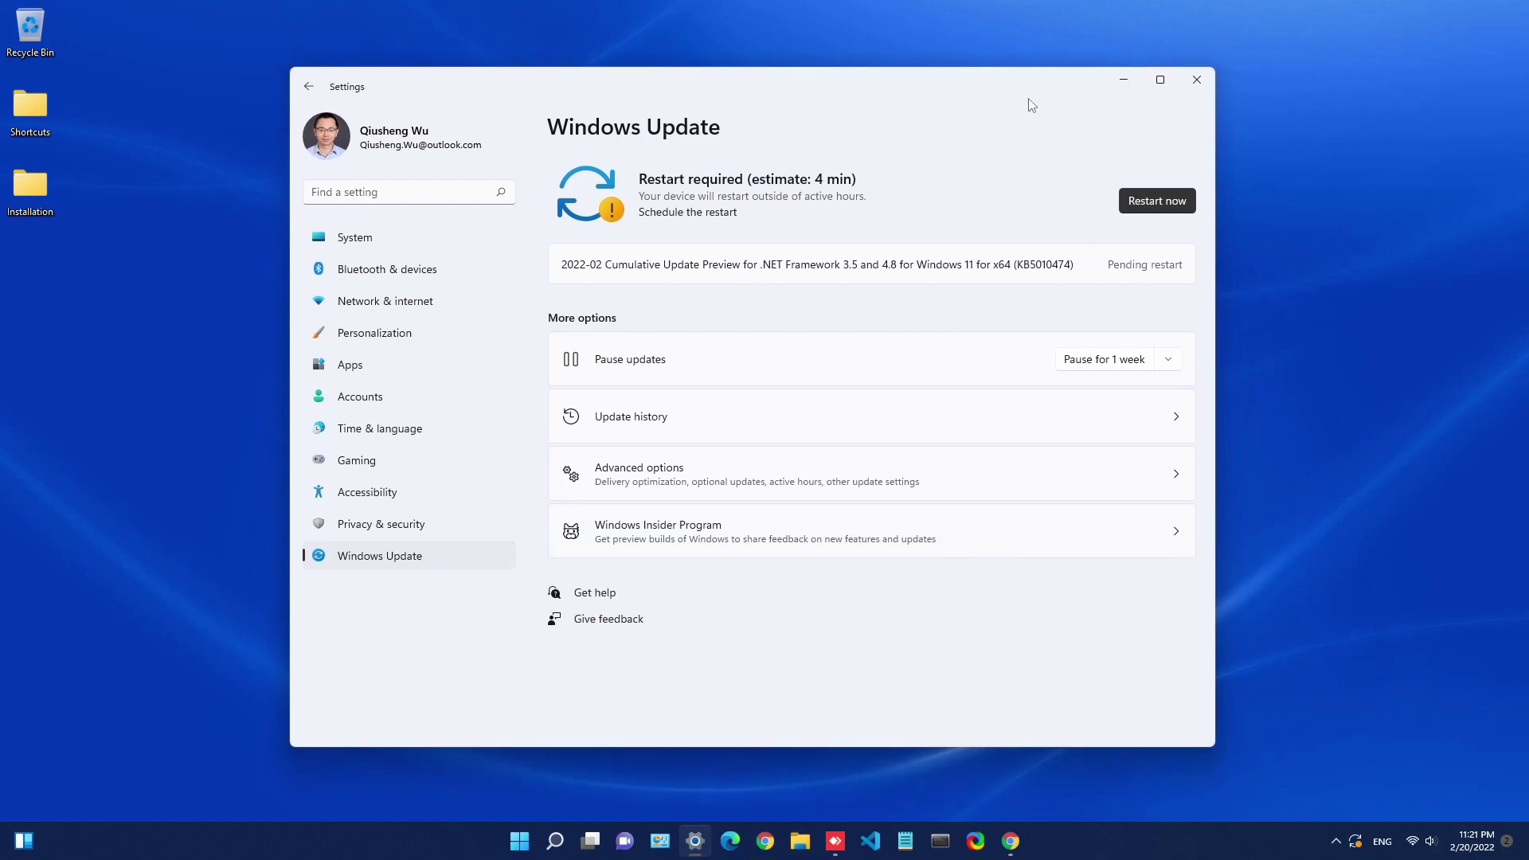
{"action": "left_click", "coordinate": [1194, 86]}
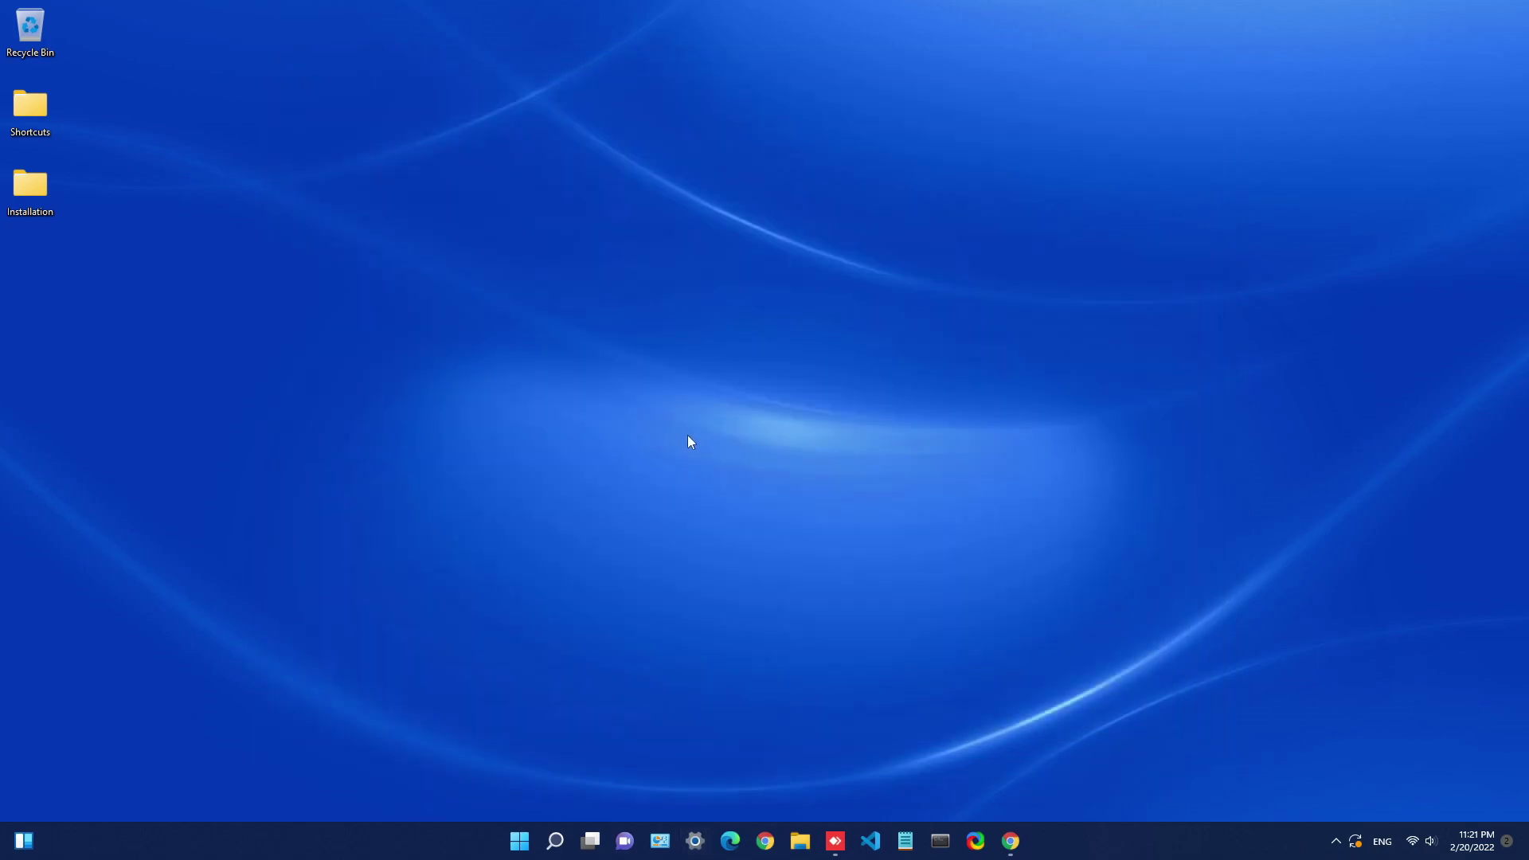
Open link.txt from the Installation folder on the Desktop in Notepad and reposition its window.
{"action": "left_click", "coordinate": [802, 848]}
{"action": "left_click_drag", "start_coordinate": [785, 121], "coordinate": [672, 121]}
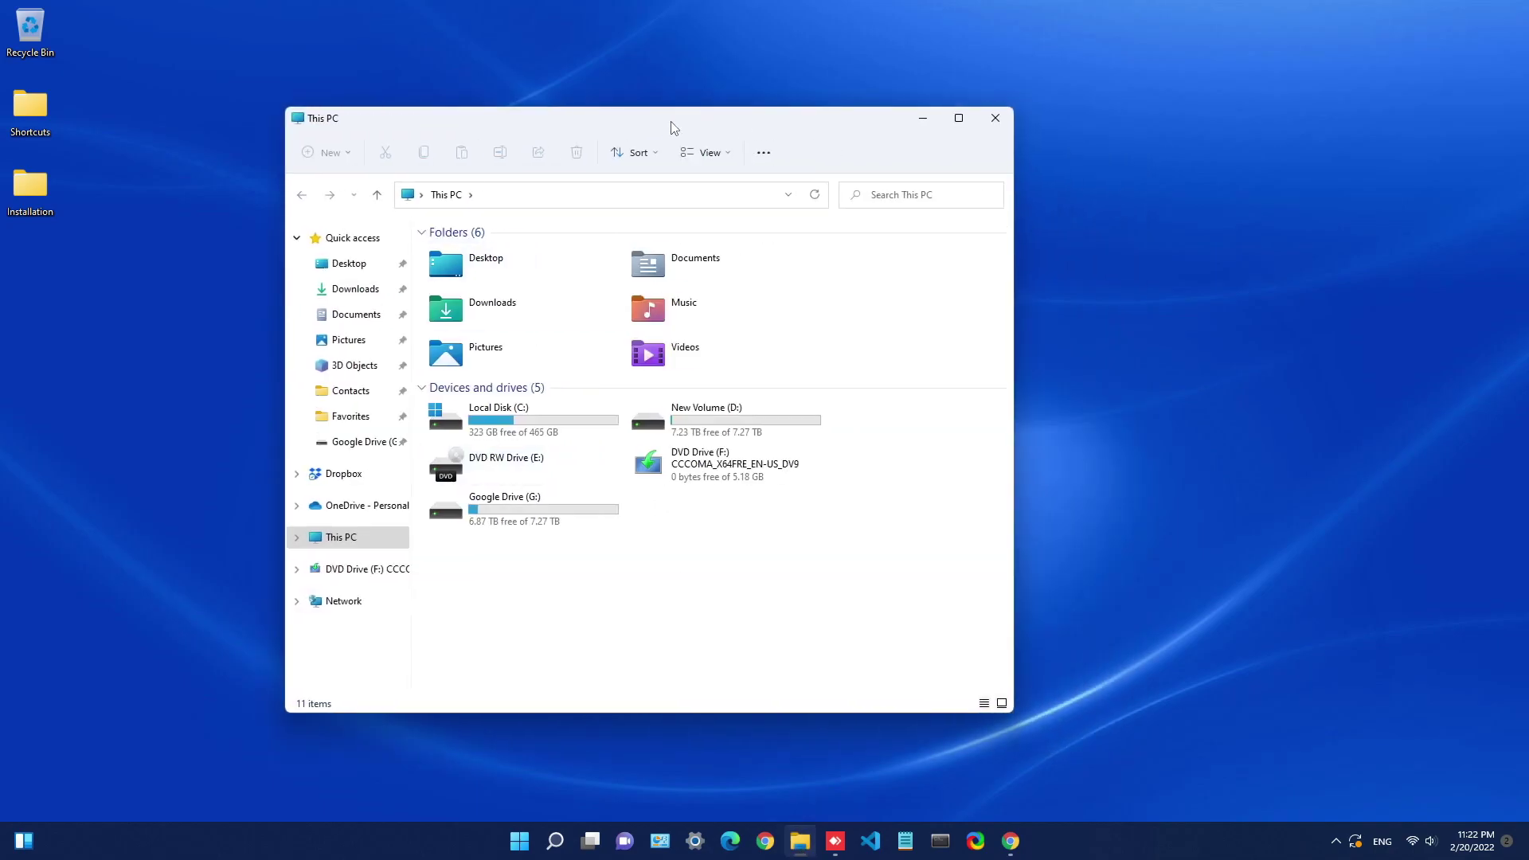
{"action": "left_click", "coordinate": [354, 266]}
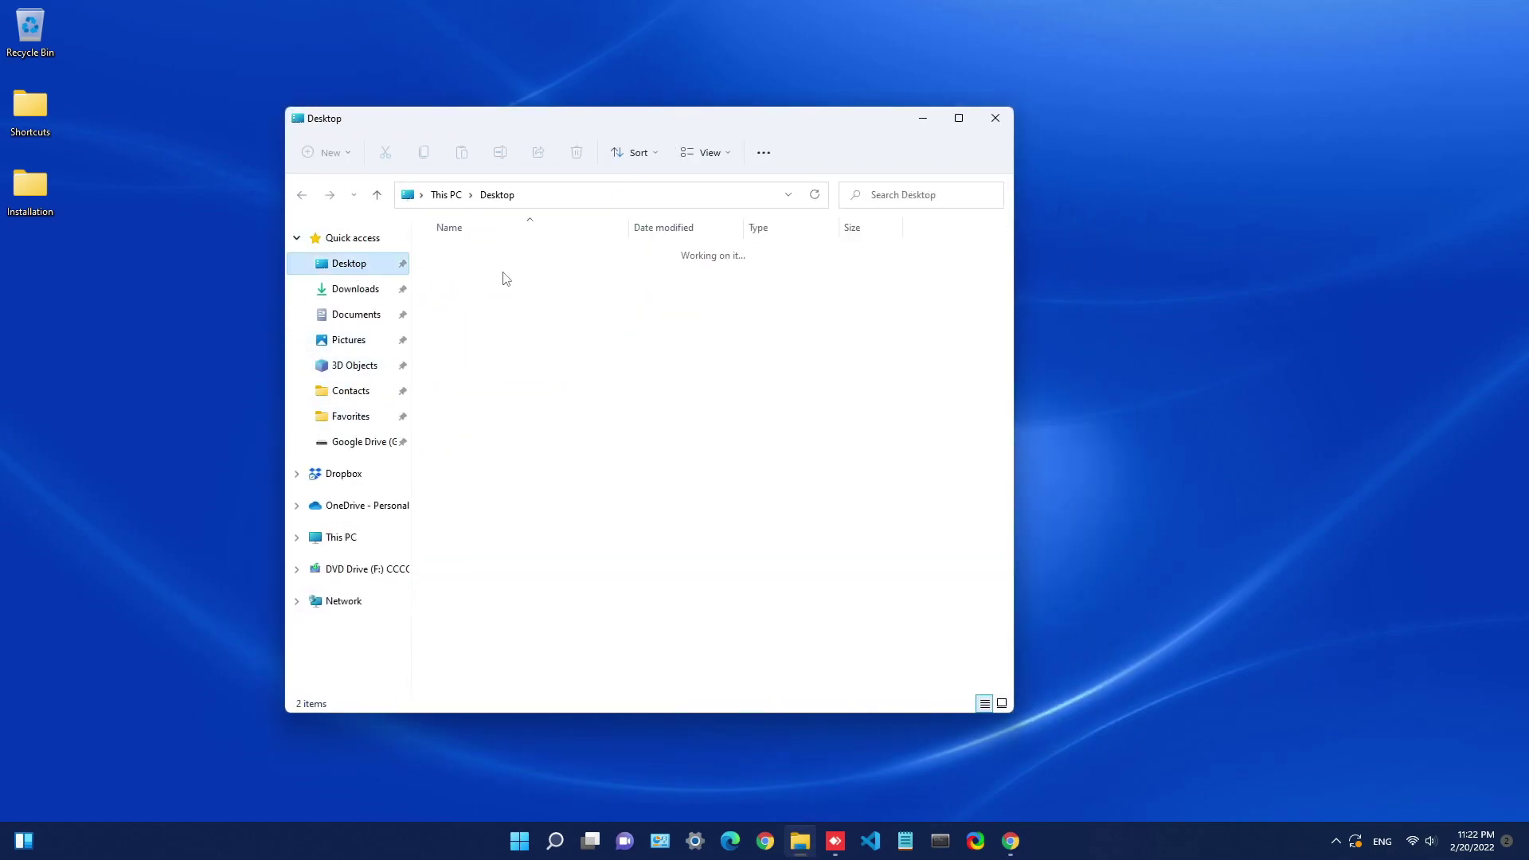
{"action": "double_click", "coordinate": [466, 253]}
{"action": "double_click", "coordinate": [804, 271]}
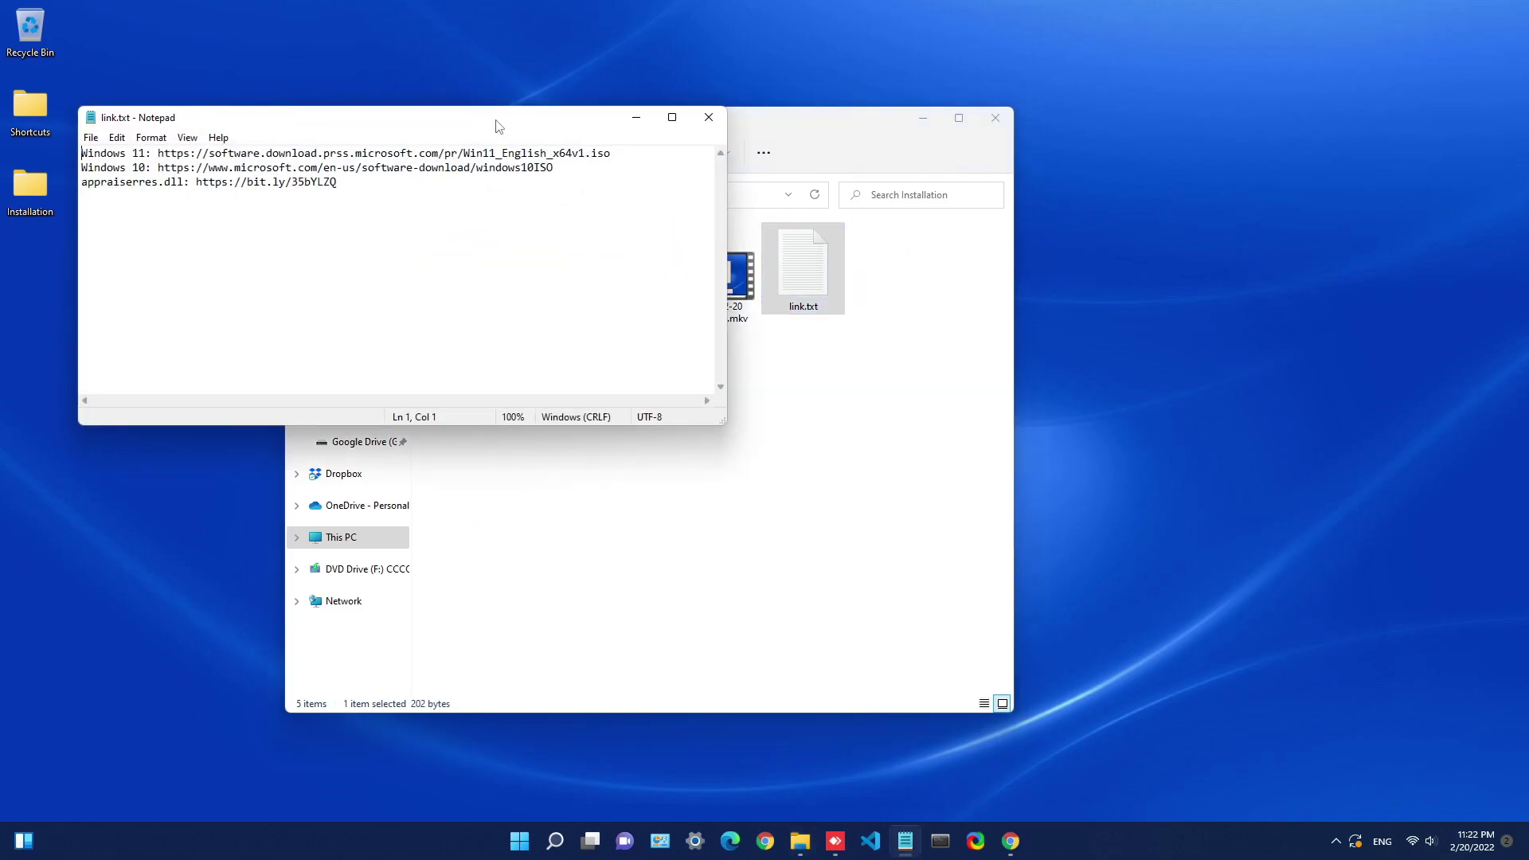
{"action": "left_click_drag", "start_coordinate": [499, 125], "coordinate": [933, 277]}
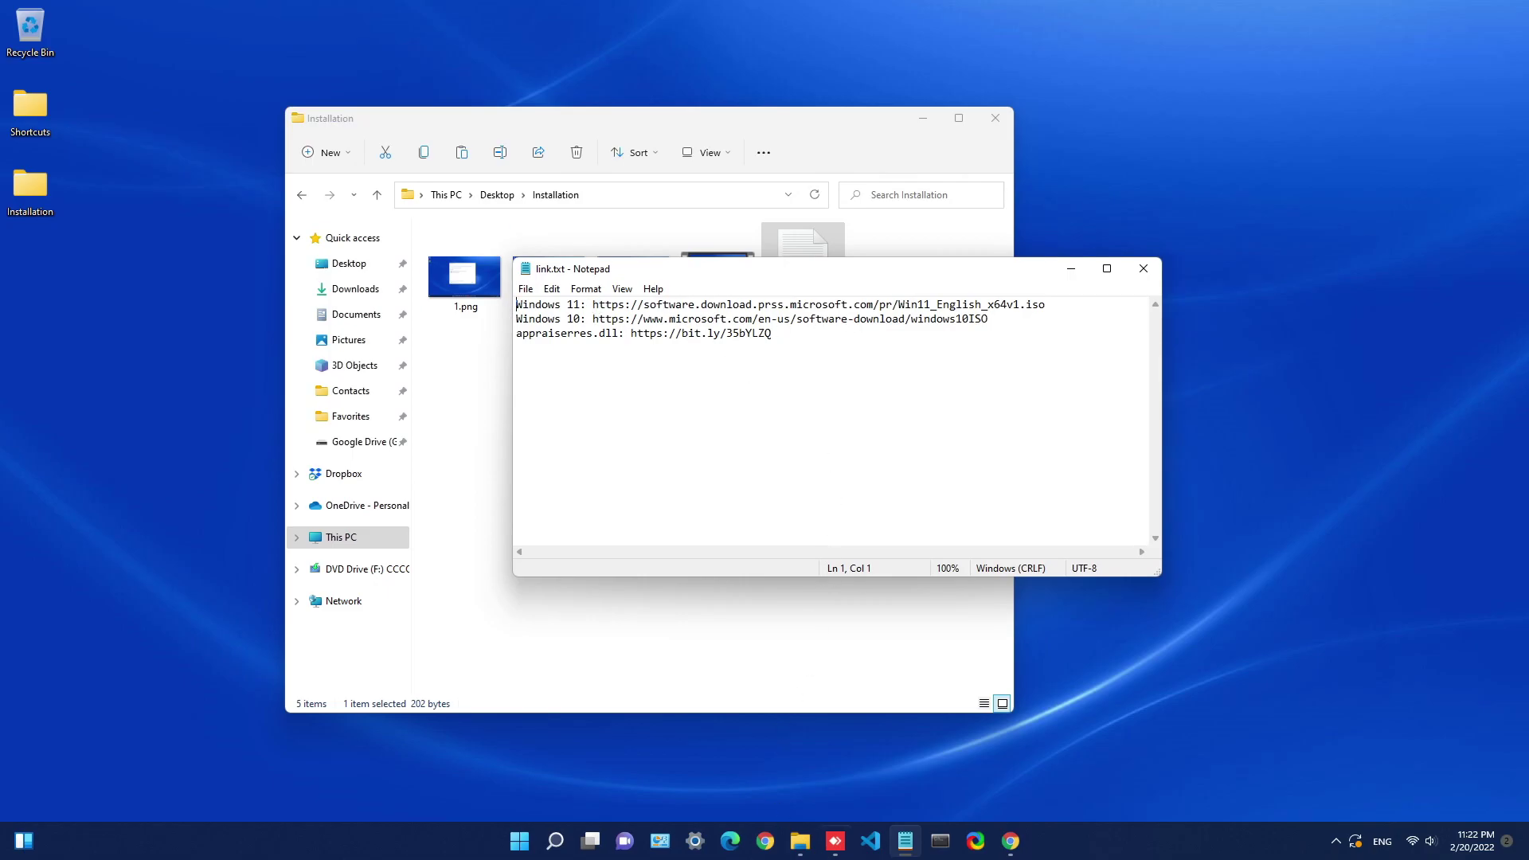
Switch to Chrome, search for "windows 11 download" in a new tab and open Microsoft's Download Windows 11 page.
{"action": "left_click", "coordinate": [1011, 841]}
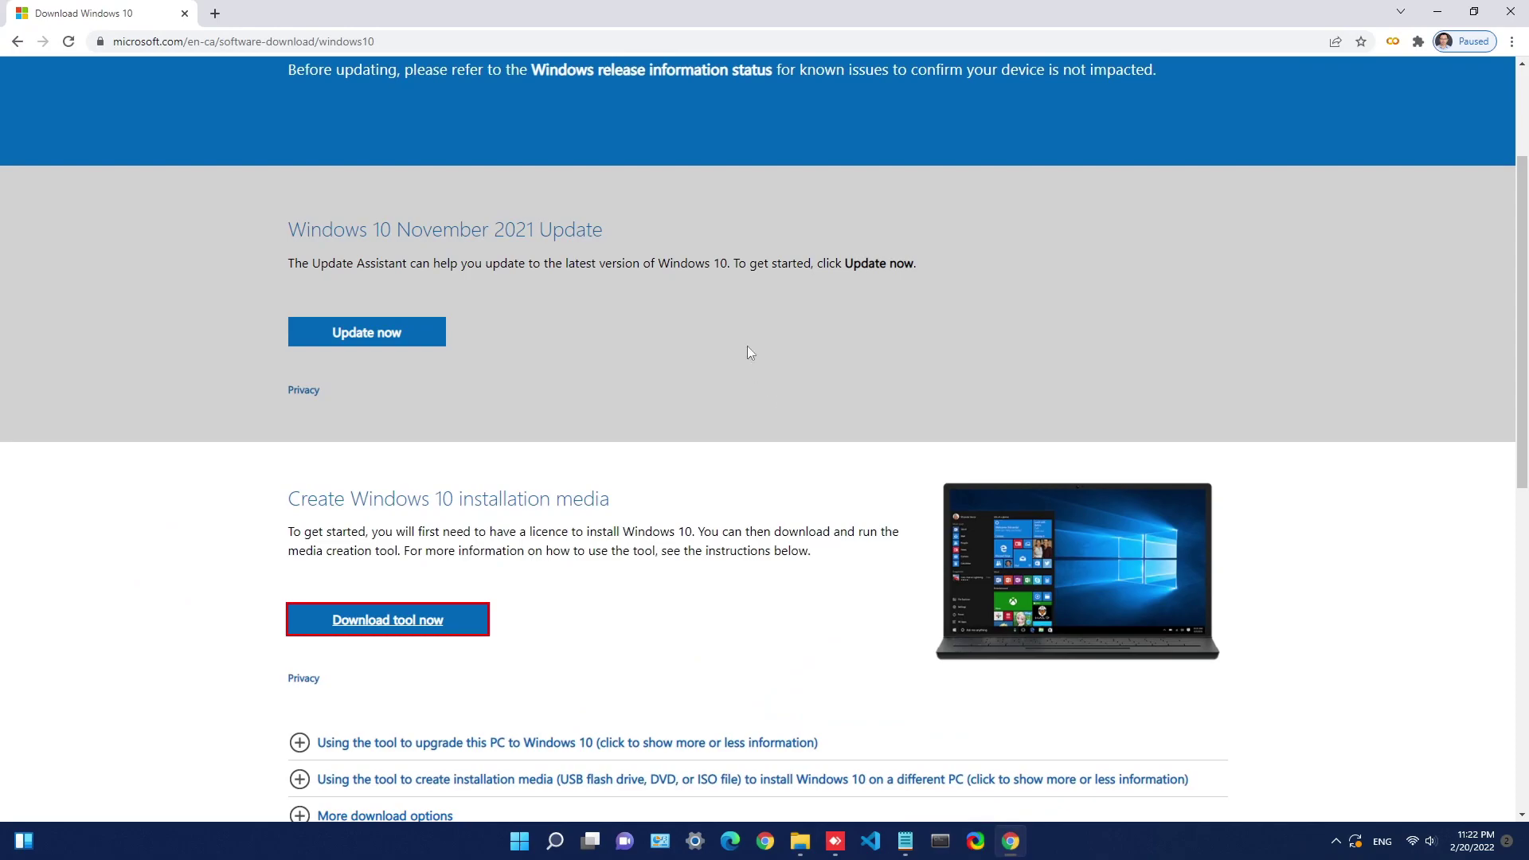
{"action": "left_click", "coordinate": [215, 13]}
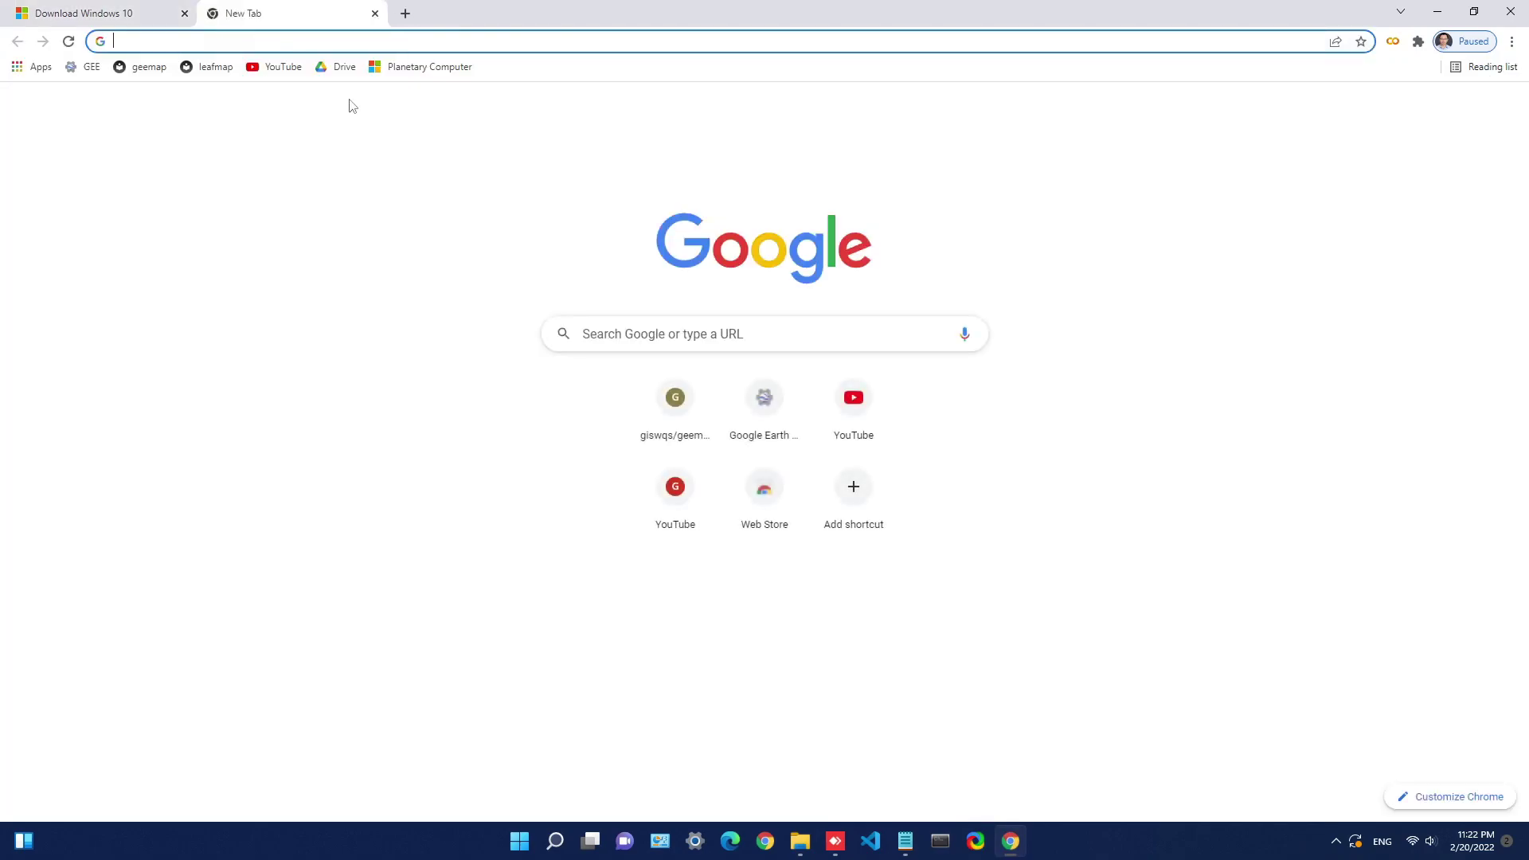
{"action": "type", "text": "w"}
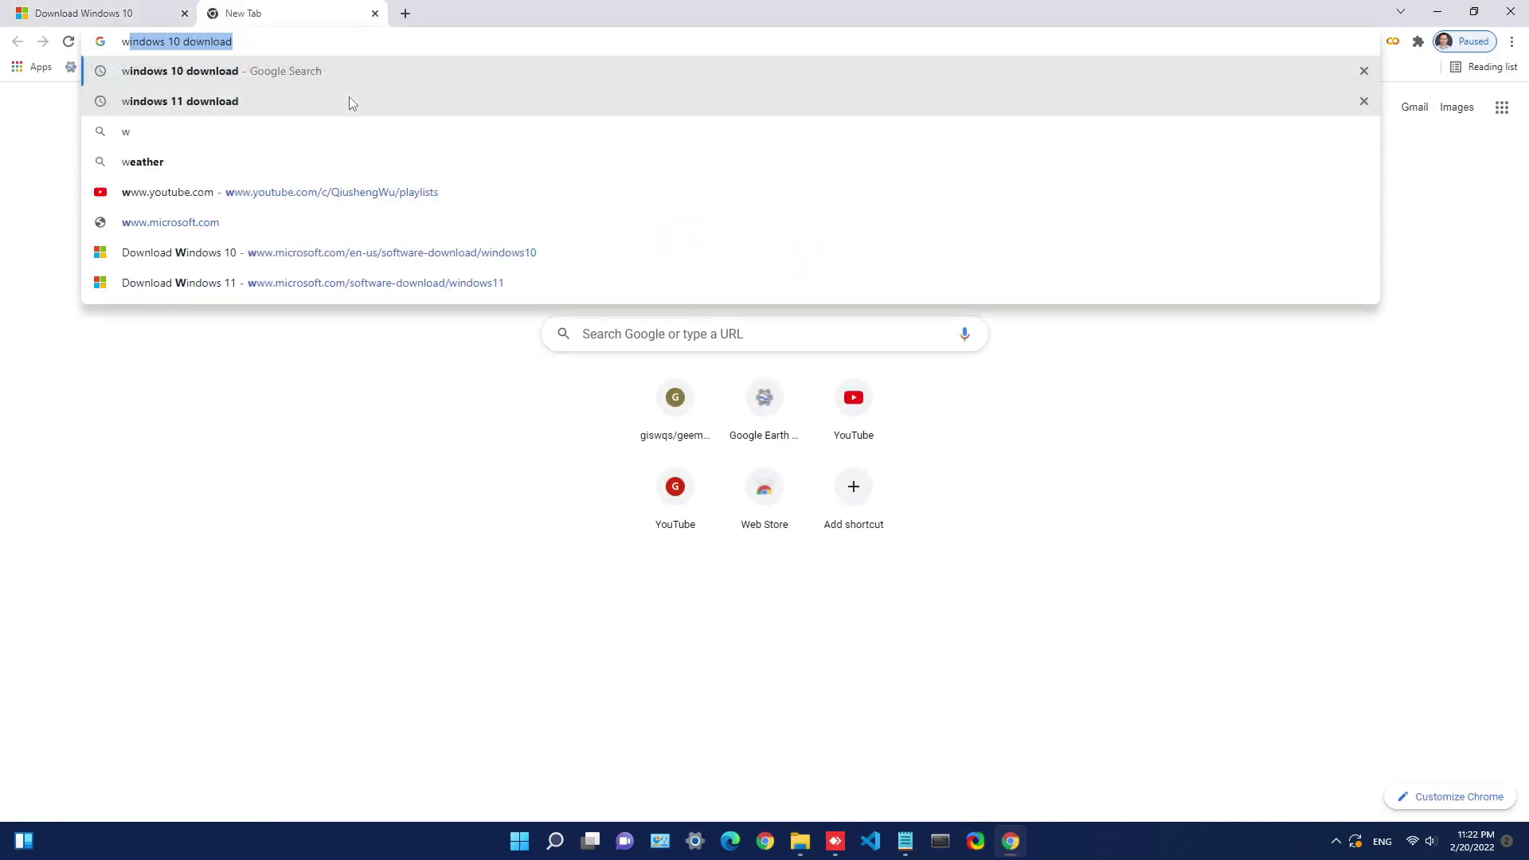
{"action": "left_click", "coordinate": [349, 101]}
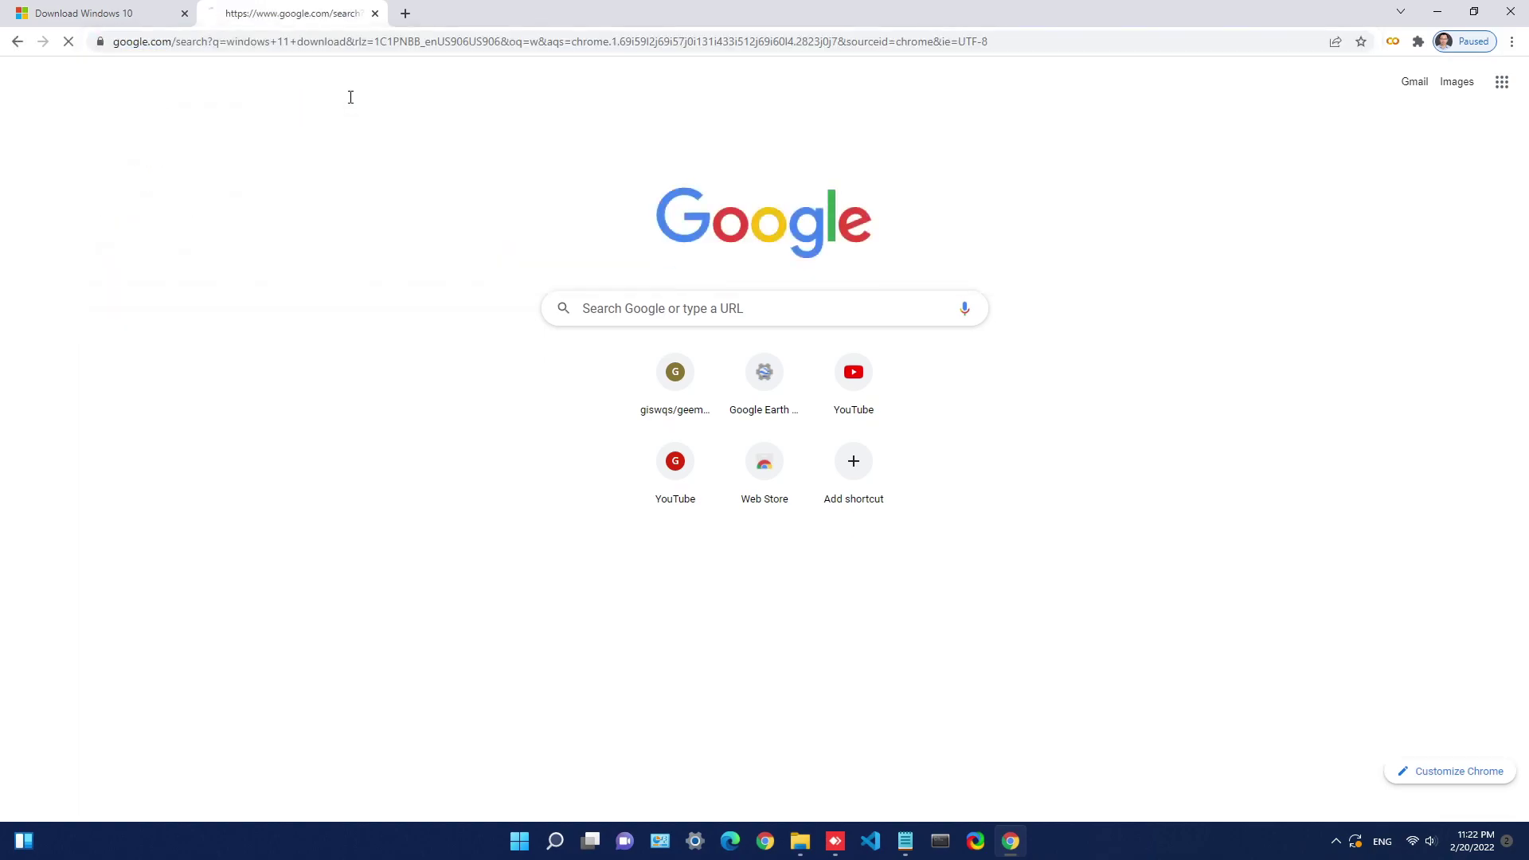
{"action": "scroll", "coordinate": [134, 532], "scroll_direction": "down", "scroll_amount": 5}
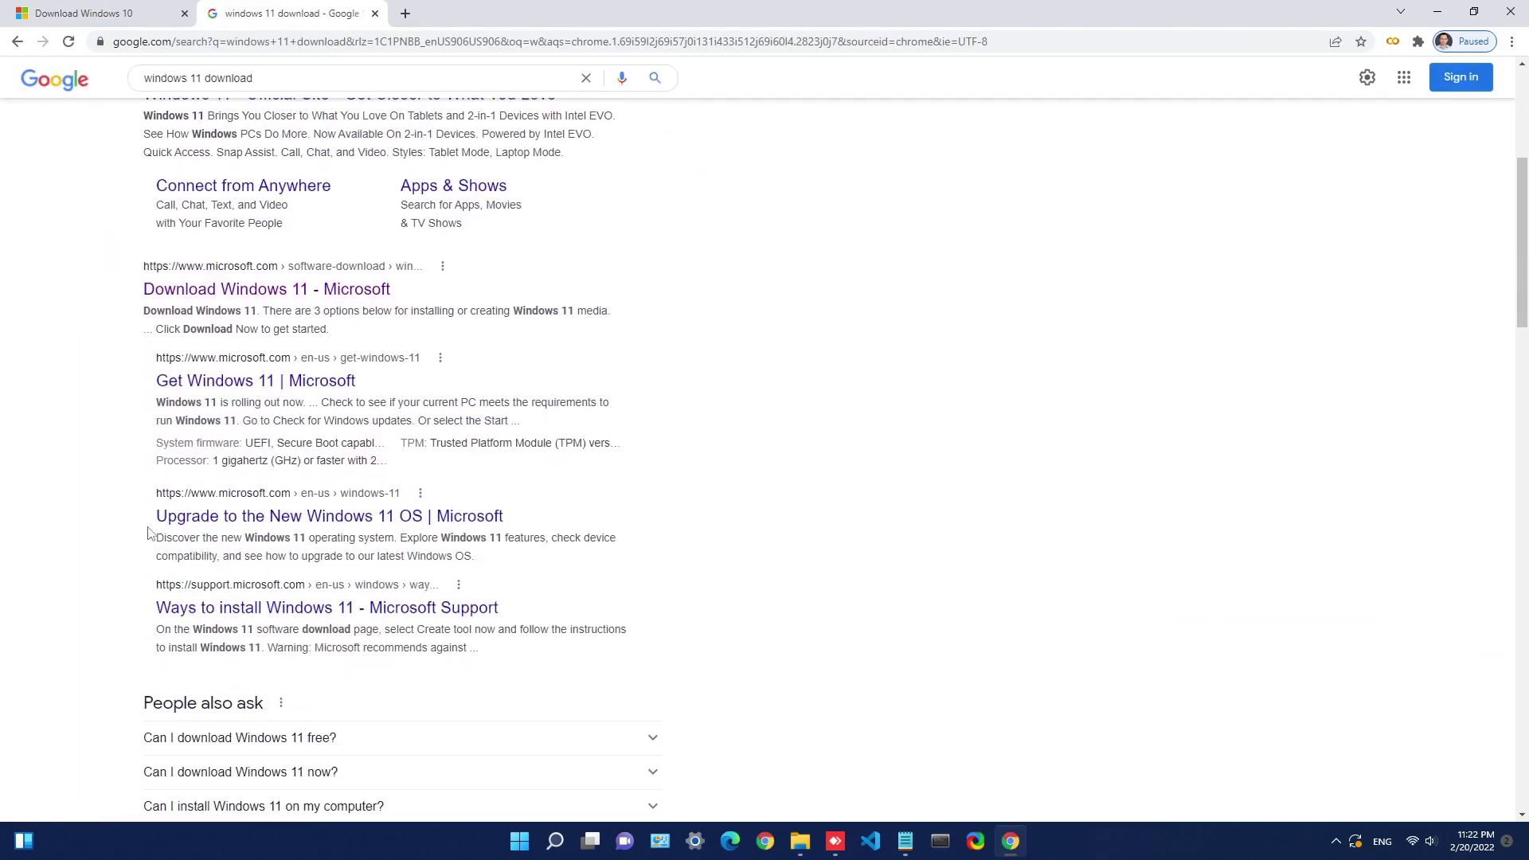
{"action": "left_click", "coordinate": [271, 293]}
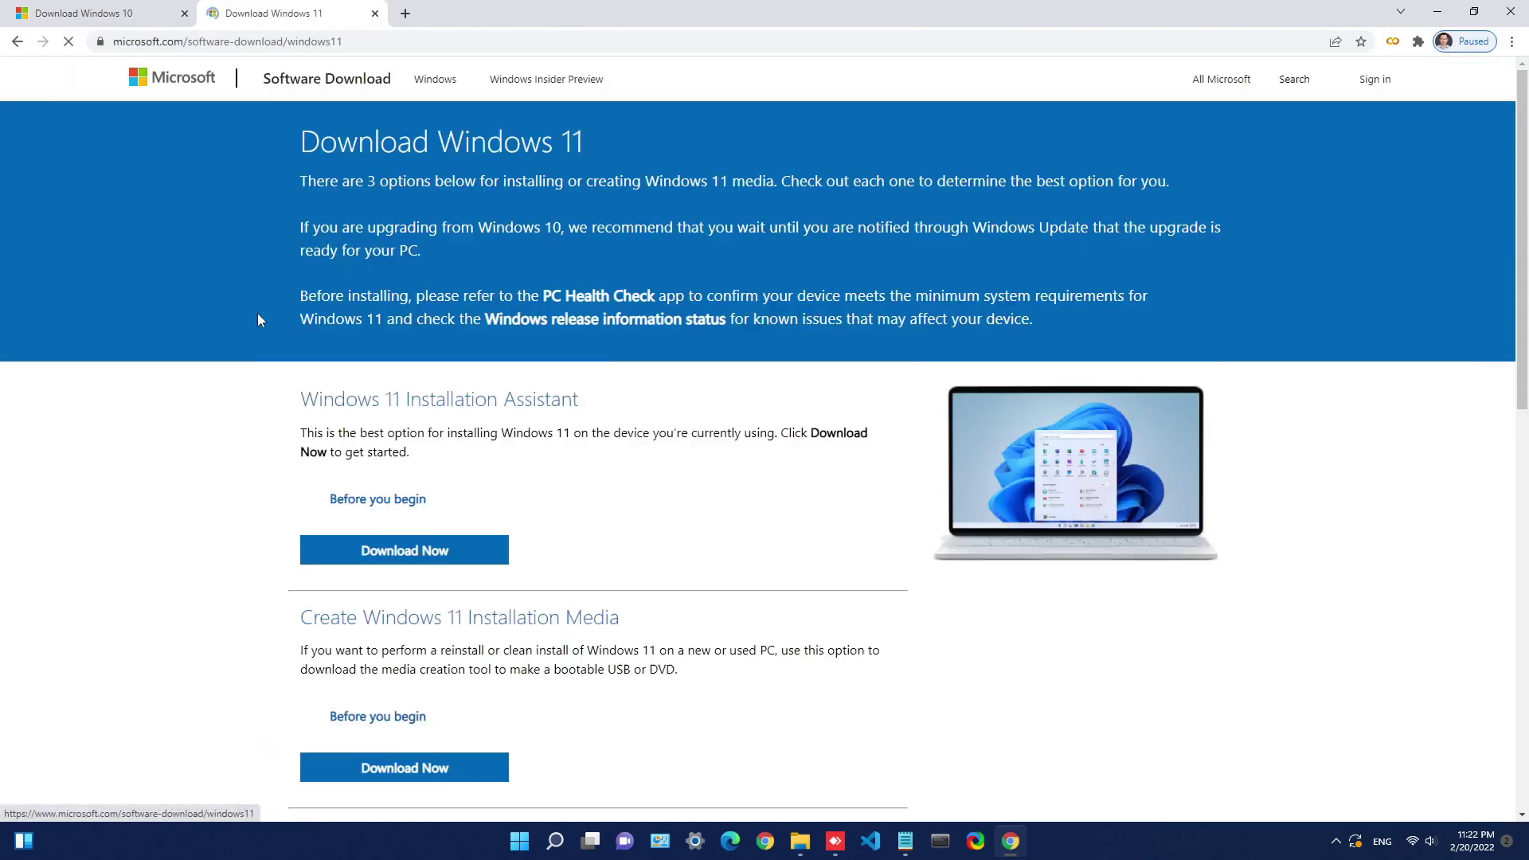
Expand the "Before you begin" notes of the Windows 11 Installation Assistant.
{"action": "scroll", "coordinate": [237, 480], "scroll_direction": "down", "scroll_amount": 2}
{"action": "scroll", "coordinate": [390, 362], "scroll_direction": "up", "scroll_amount": 1}
{"action": "left_click", "coordinate": [377, 367]}
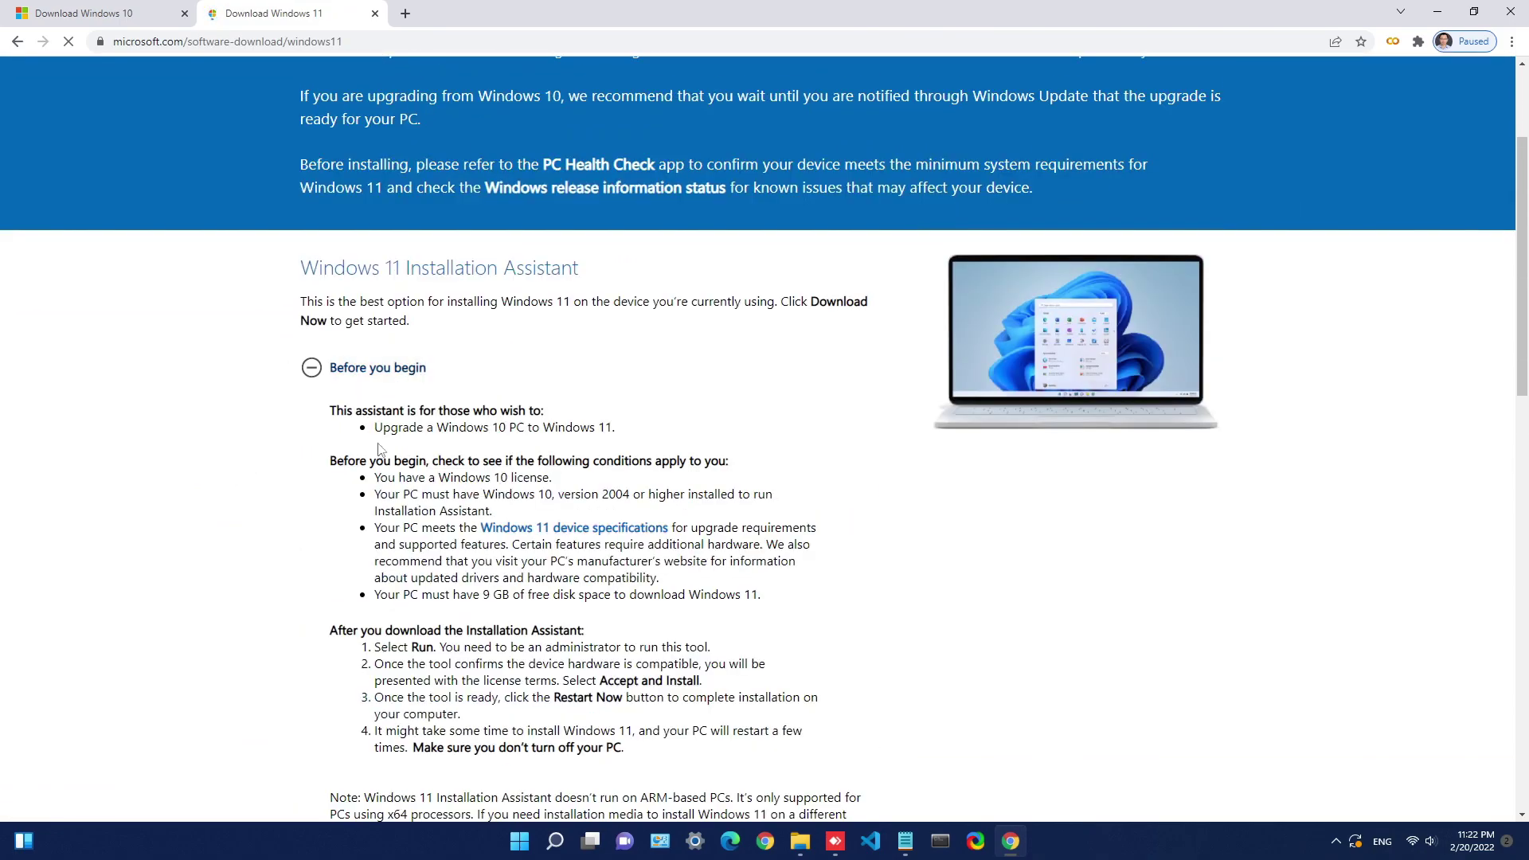
{"action": "scroll", "coordinate": [155, 482], "scroll_direction": "down", "scroll_amount": 10}
{"action": "left_click", "coordinate": [388, 96]}
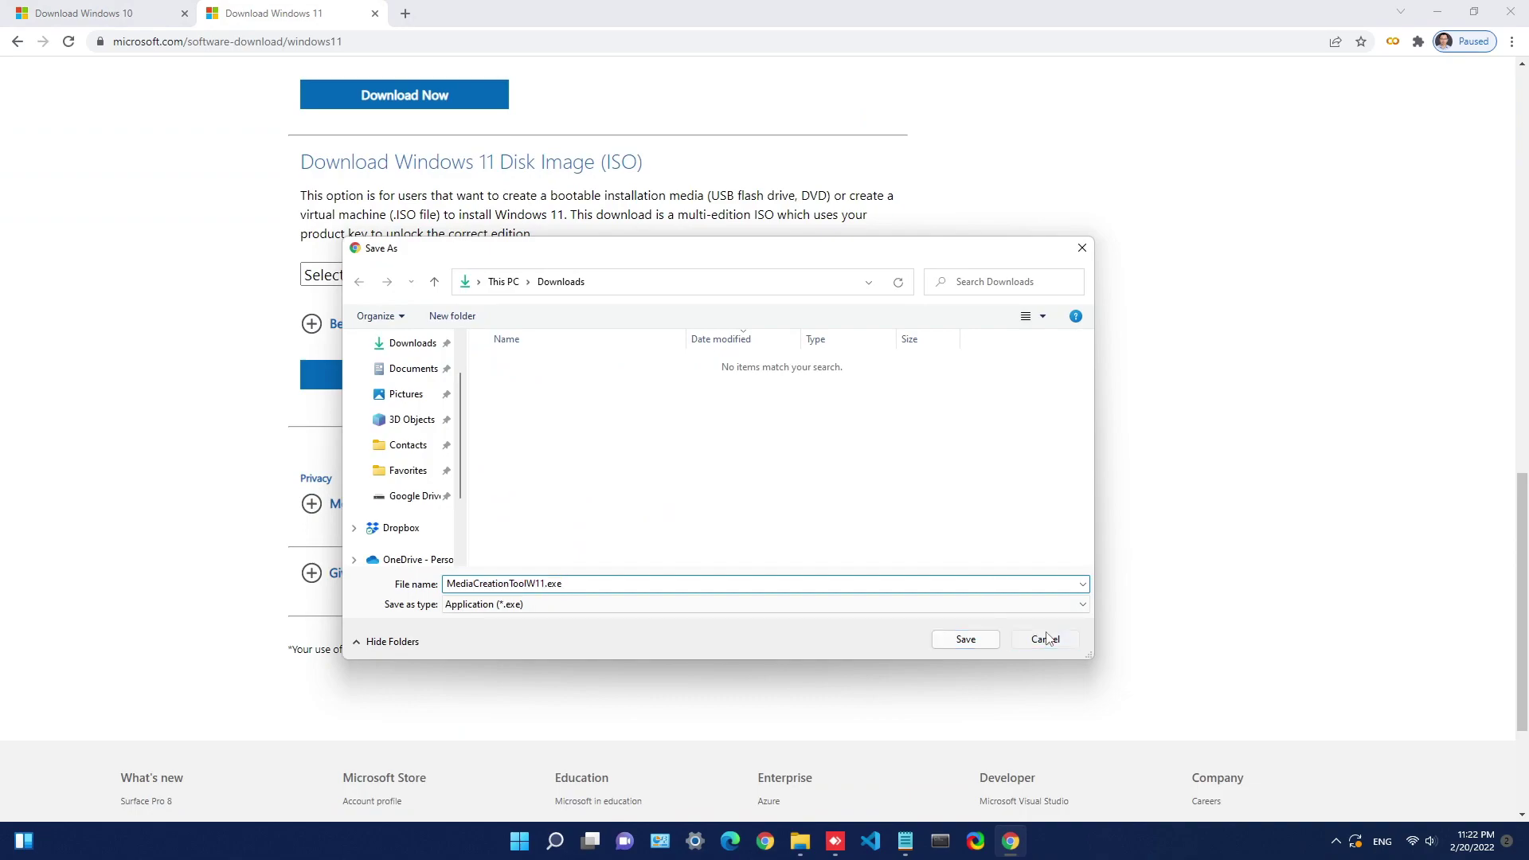
{"action": "left_click", "coordinate": [1048, 637]}
Select Windows 11 (multi-edition ISO) as the disk image and submit the download request.
{"action": "left_click", "coordinate": [488, 276]}
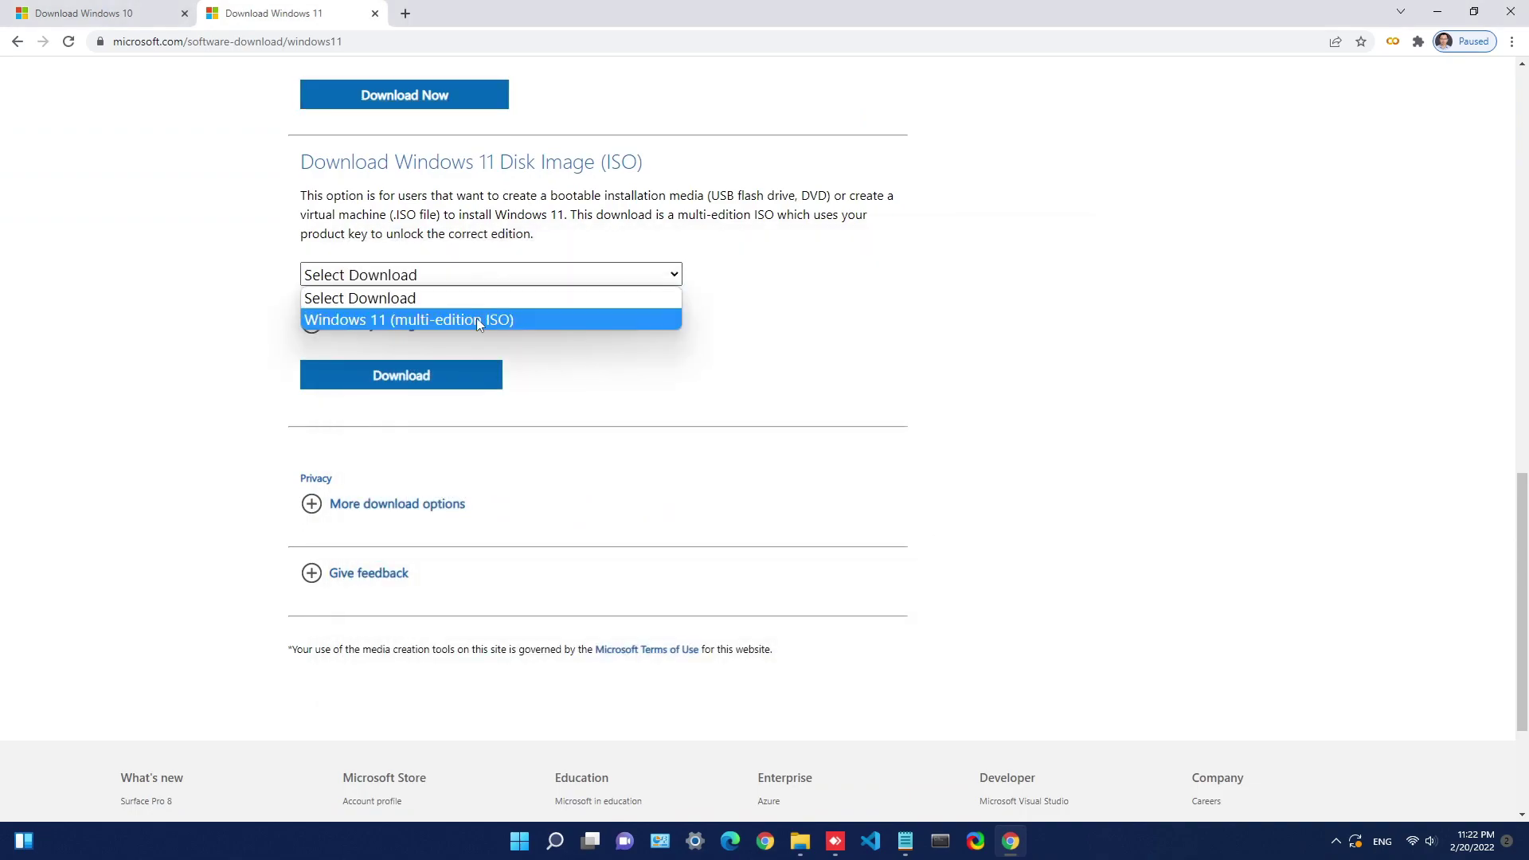
{"action": "left_click", "coordinate": [476, 320]}
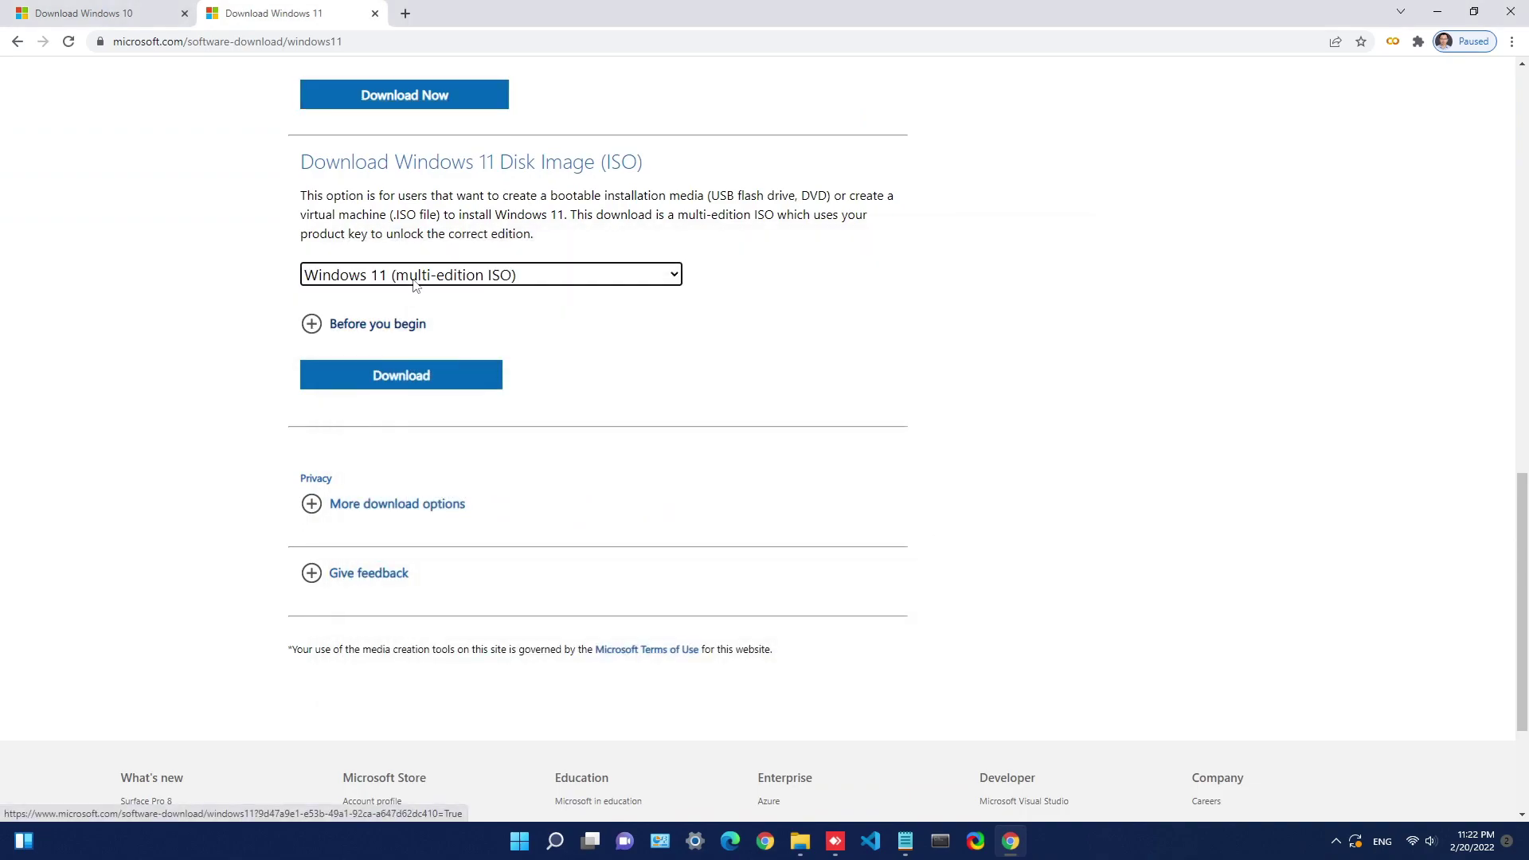
{"action": "left_click", "coordinate": [434, 391]}
{"action": "scroll", "coordinate": [430, 385], "scroll_direction": "down", "scroll_amount": 2}
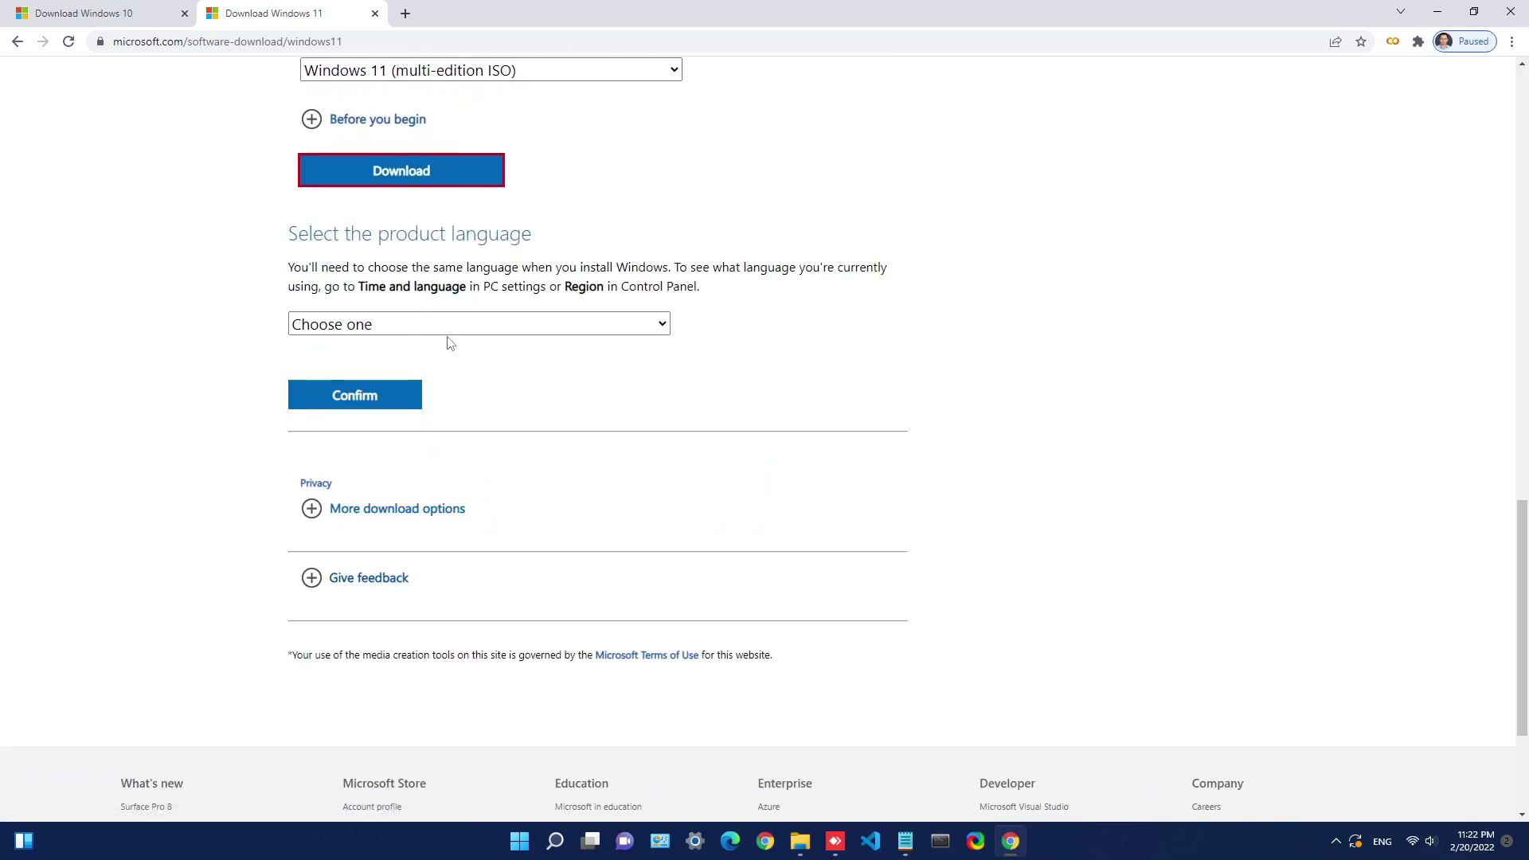
Confirm English as the product language and request the 64-bit download, cancelling the save.
{"action": "left_click", "coordinate": [466, 325]}
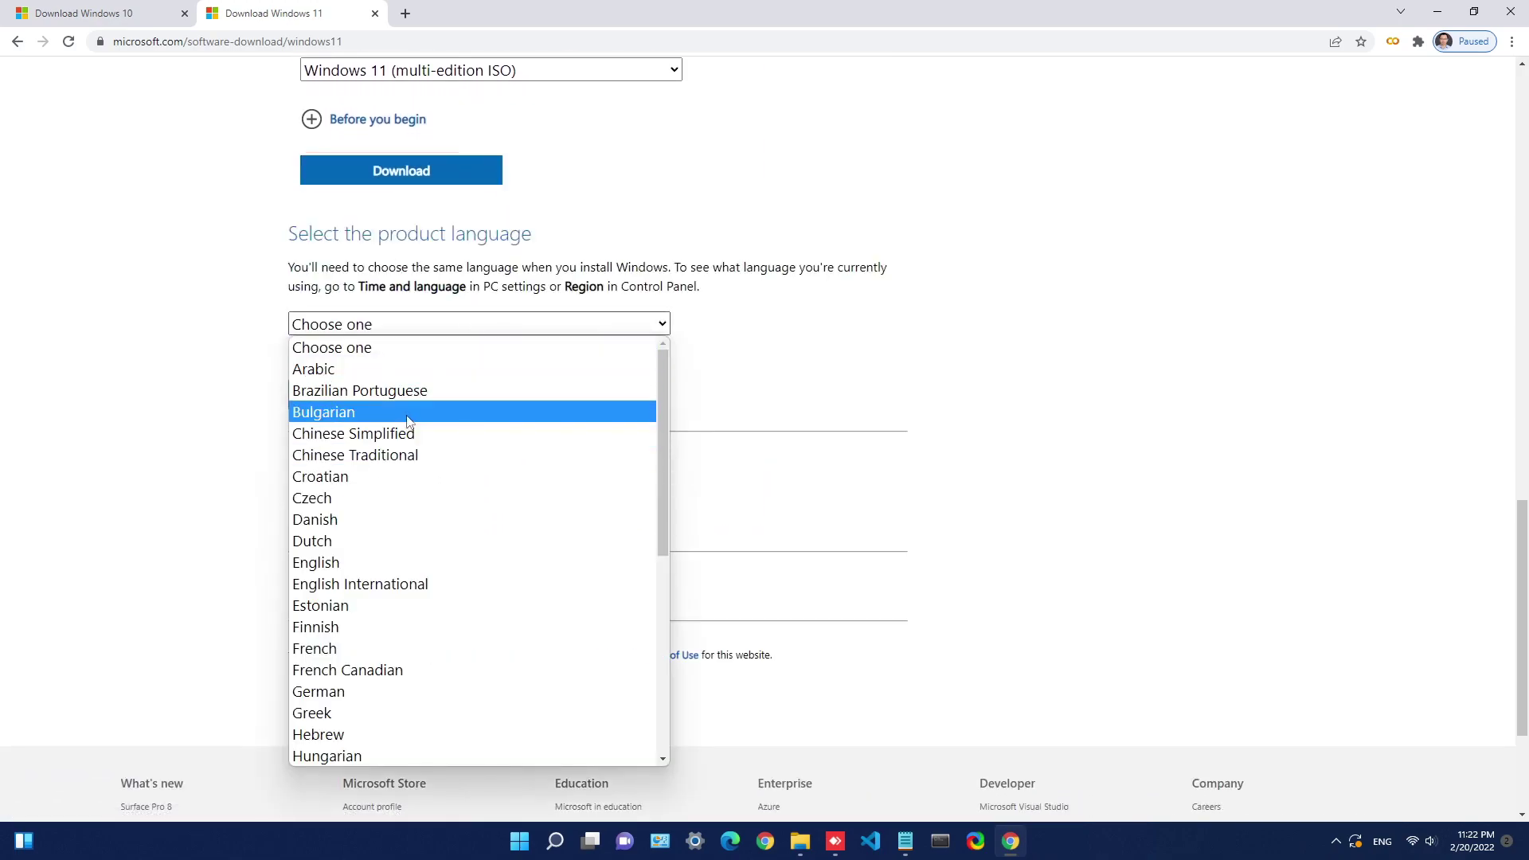
{"action": "left_click", "coordinate": [411, 565]}
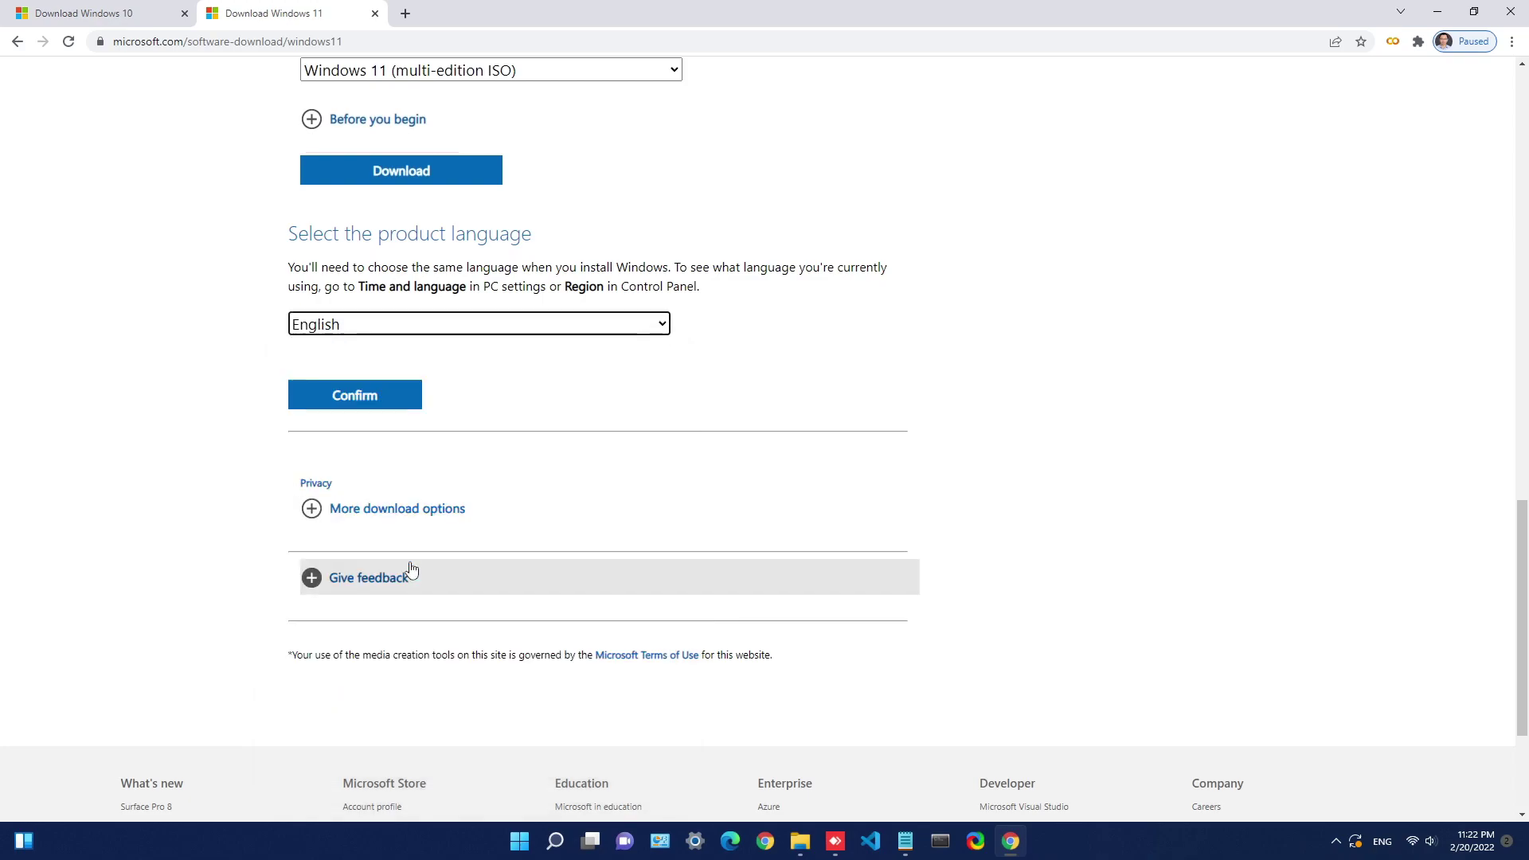
{"action": "left_click", "coordinate": [356, 398]}
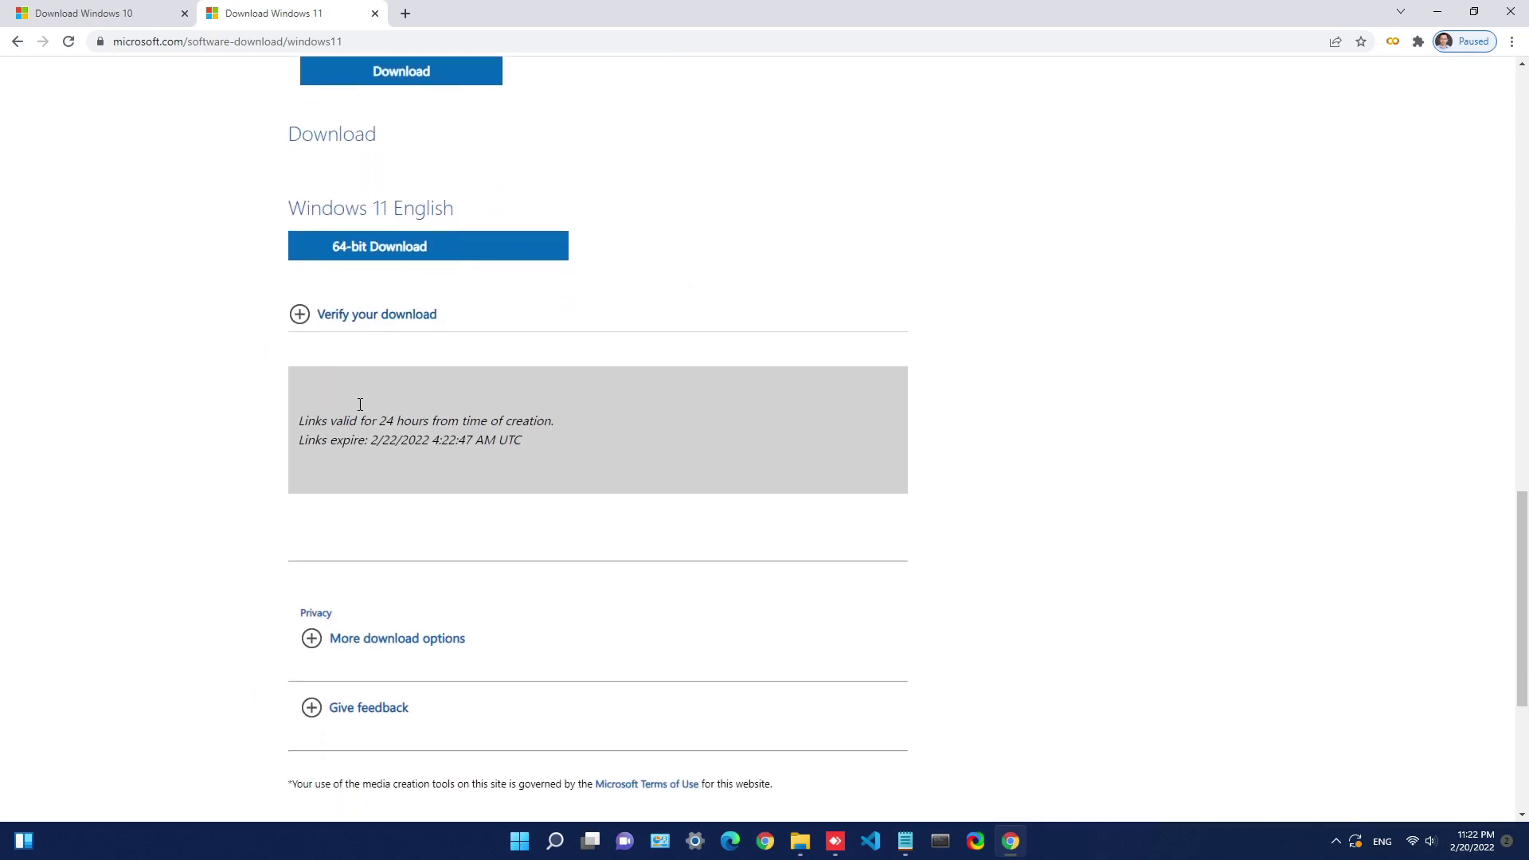
{"action": "left_click", "coordinate": [385, 189]}
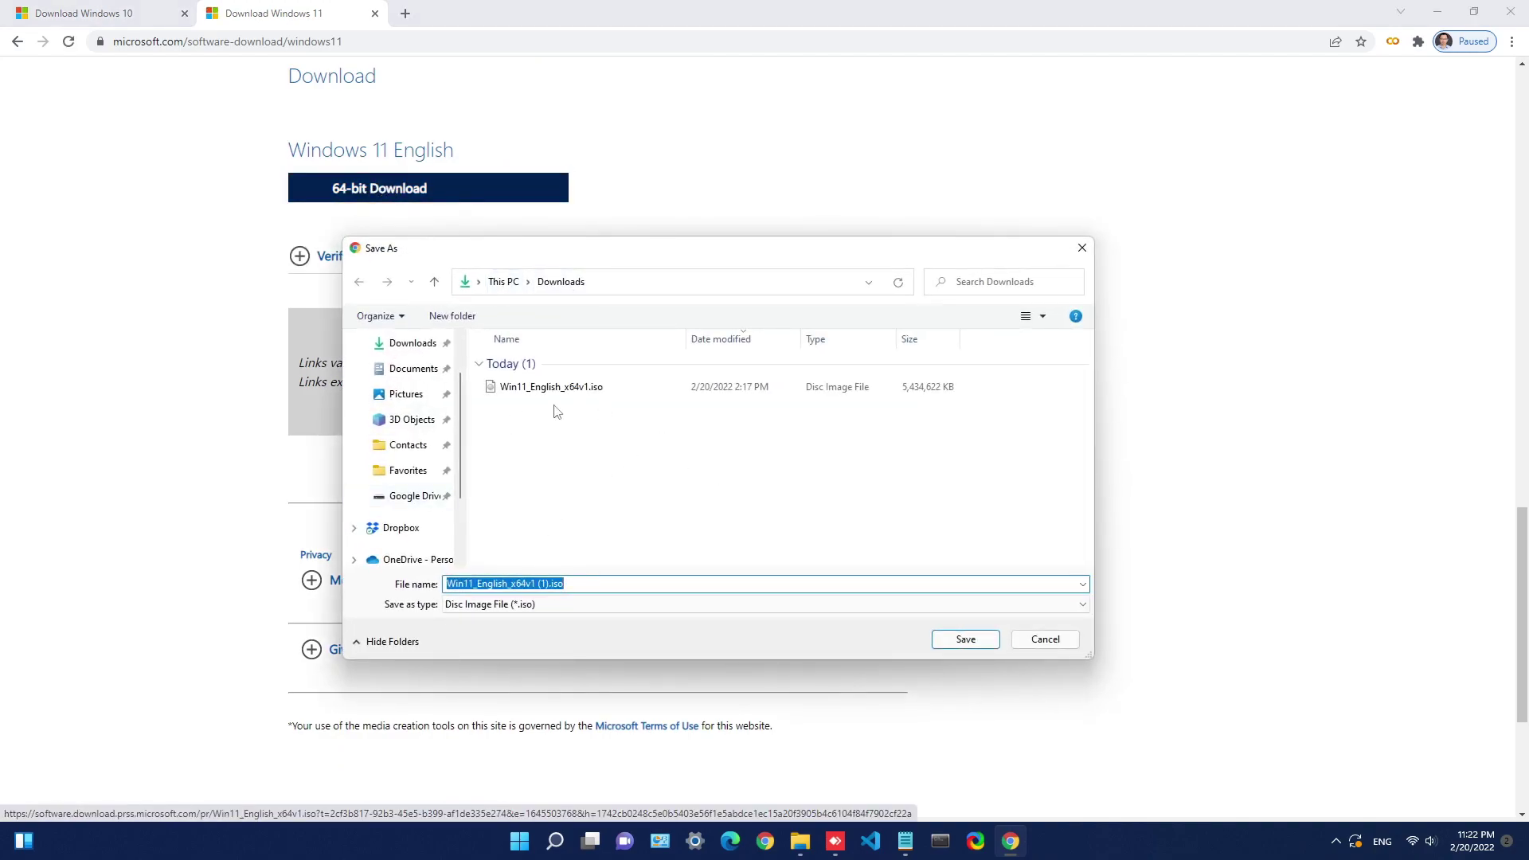
{"action": "left_click", "coordinate": [1049, 641]}
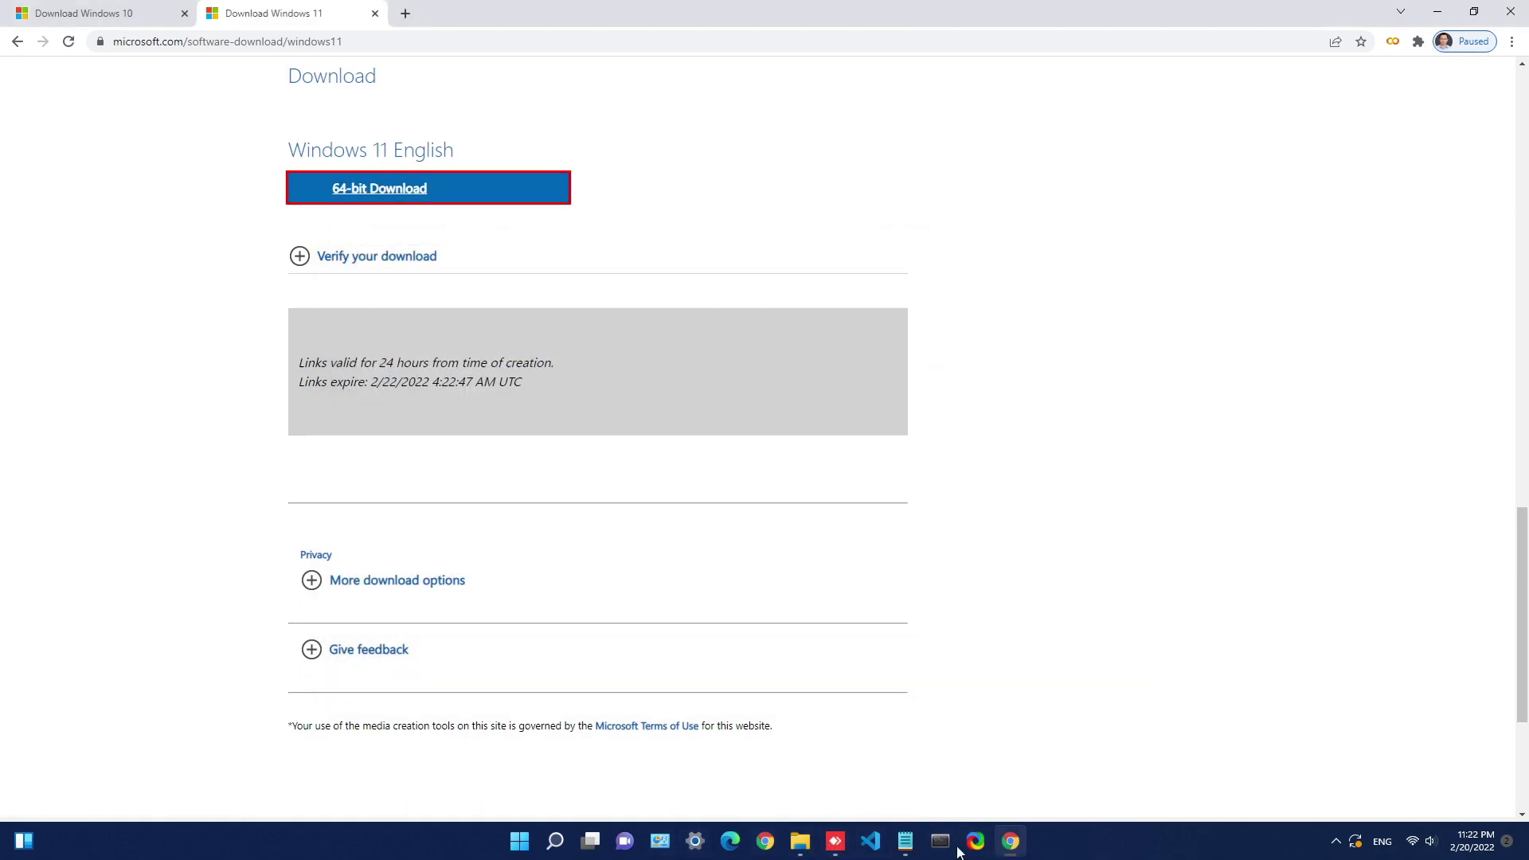
Copy the Windows 11 ISO link from the notes and open it in a new tab, cancelling the save of the ISO.
{"action": "left_click_drag", "start_coordinate": [1043, 306], "coordinate": [592, 300]}
{"action": "key", "text": "ctrl+c"}
{"action": "left_click", "coordinate": [405, 14]}
{"action": "key", "text": "ctrl+v"}
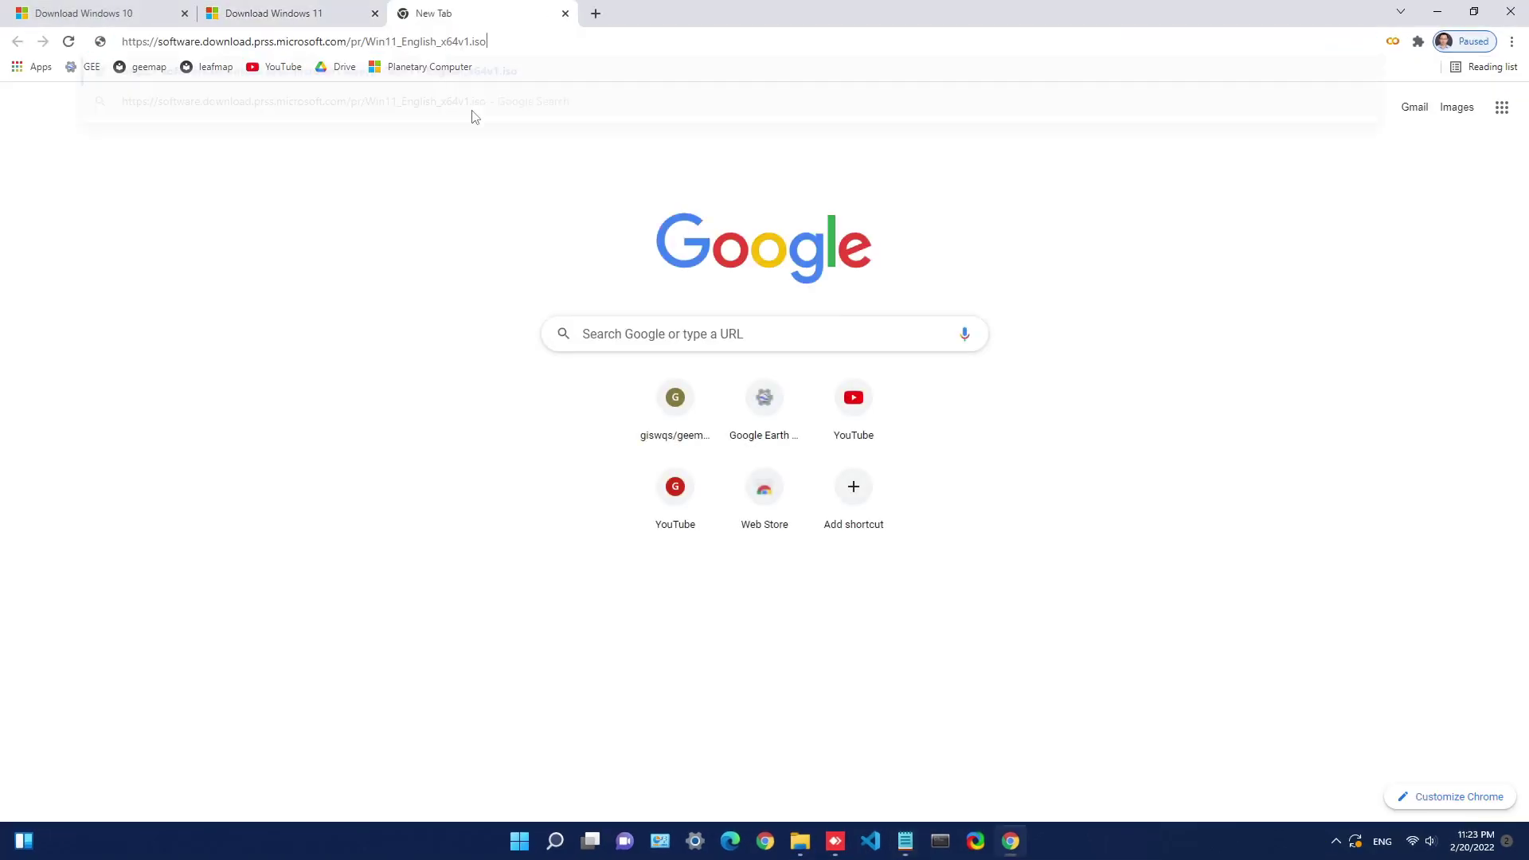
{"action": "key", "text": "Return"}
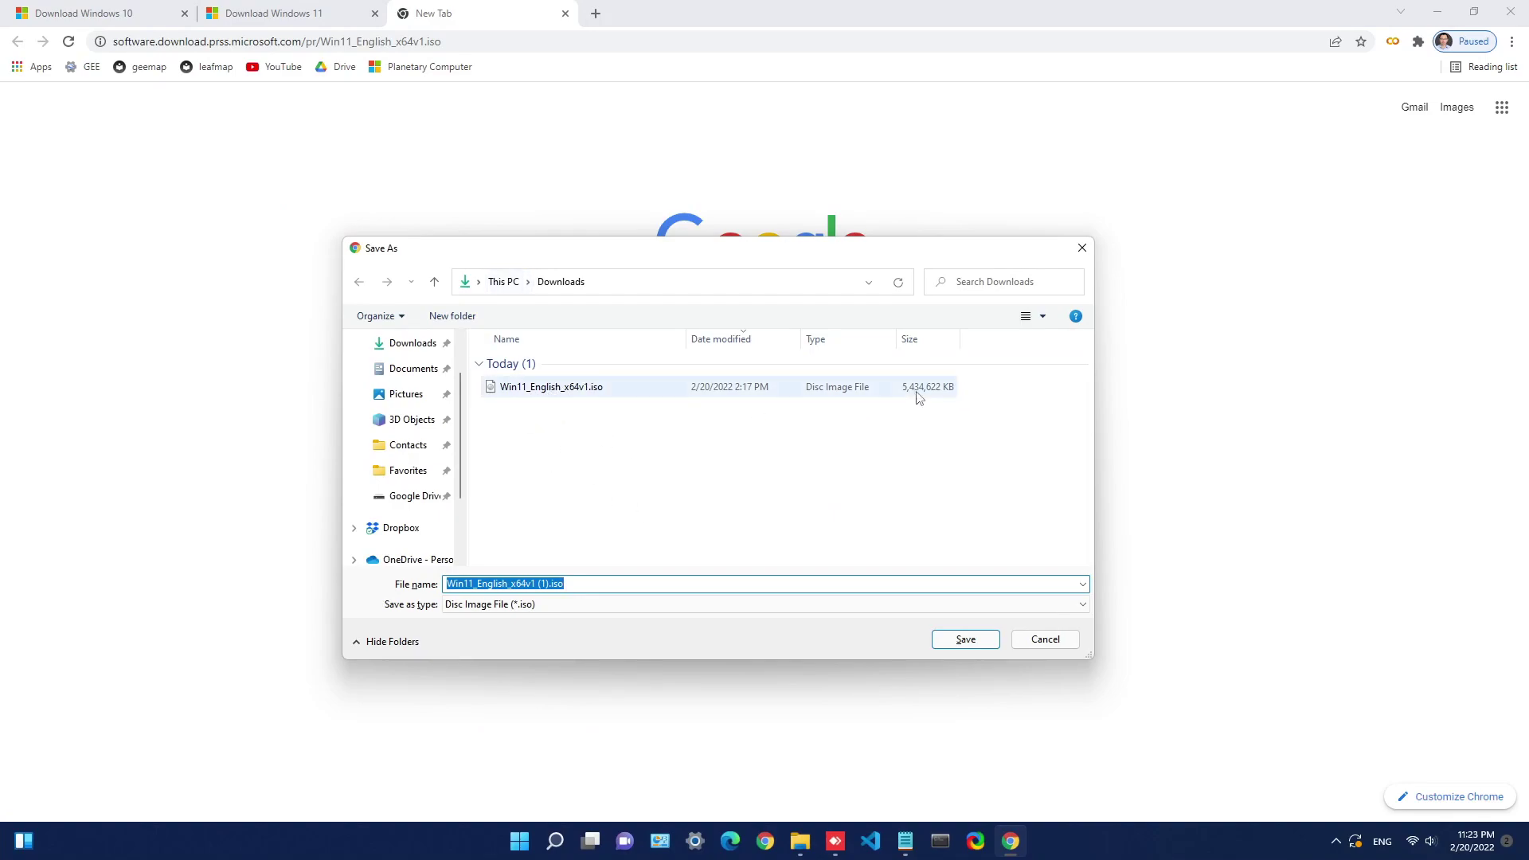
{"action": "left_click", "coordinate": [1035, 644]}
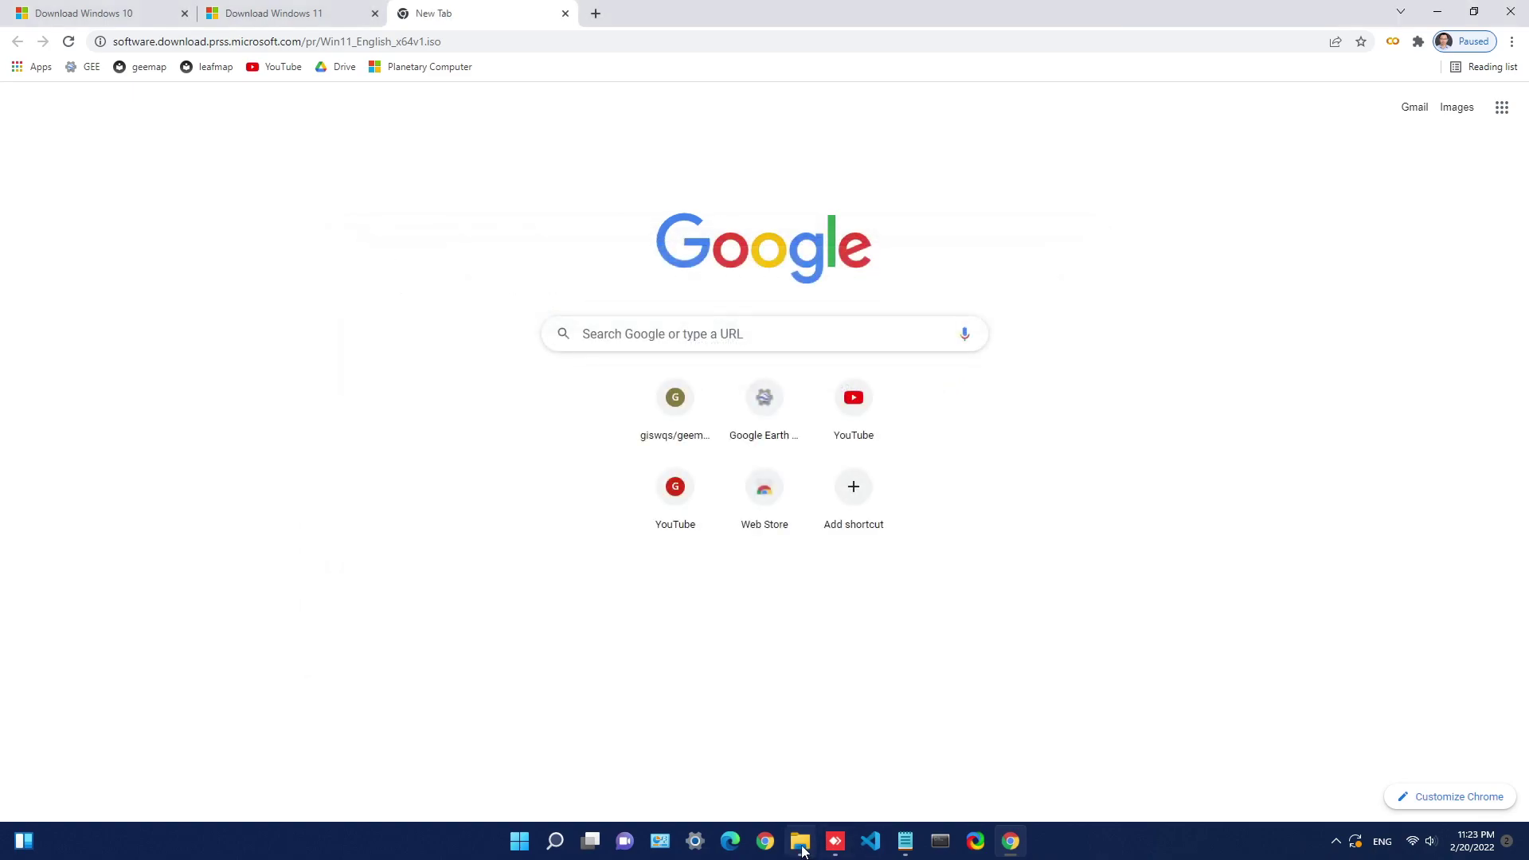
Open link.txt from the Installation folder on the desktop and copy the appraiserres.dll link.
{"action": "left_click", "coordinate": [800, 841]}
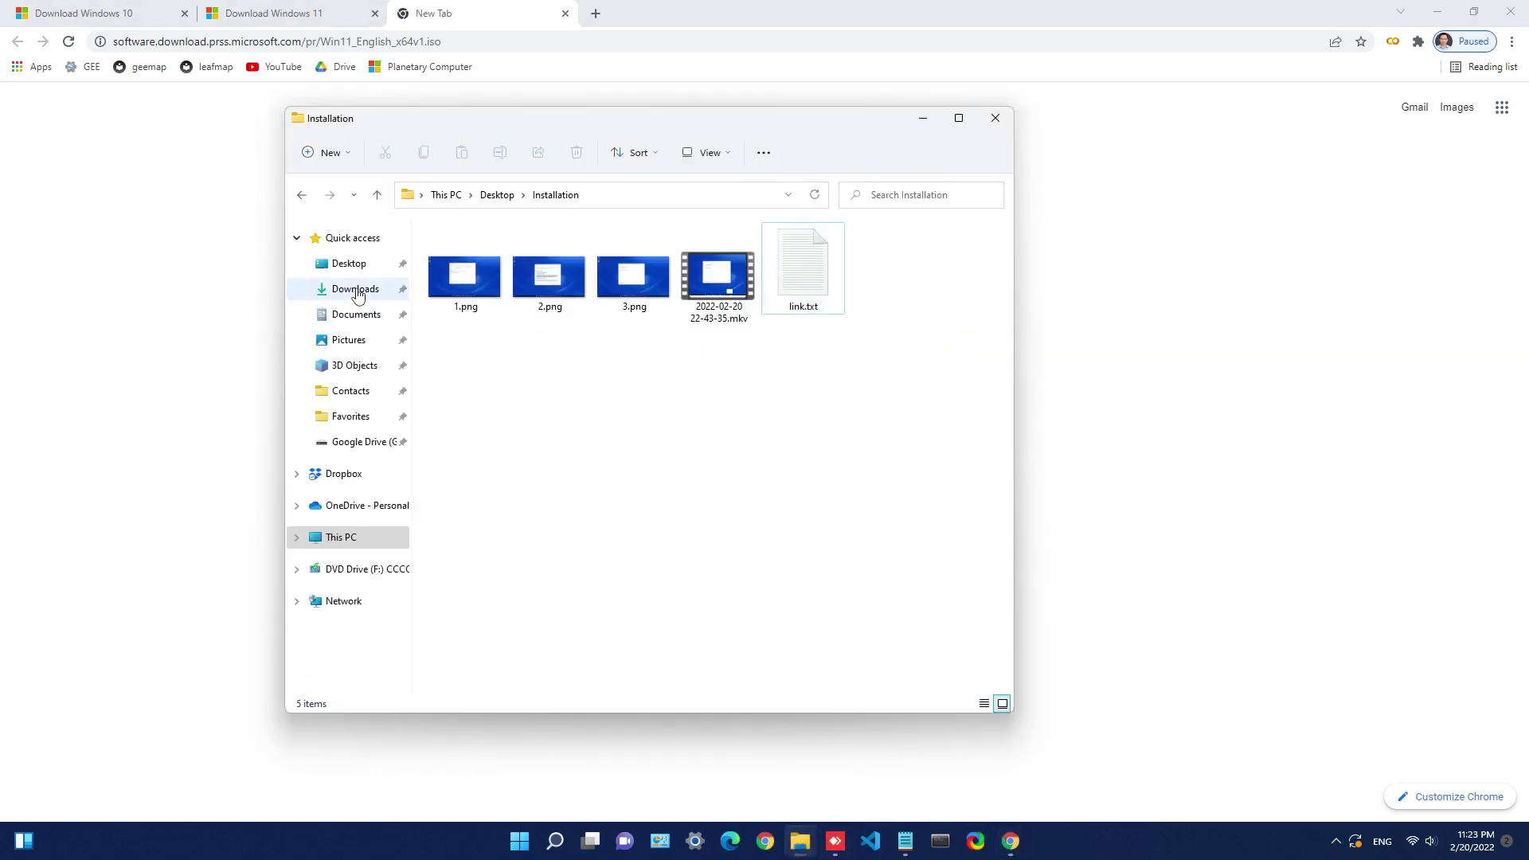
{"action": "left_click_drag", "start_coordinate": [825, 127], "coordinate": [885, 178]}
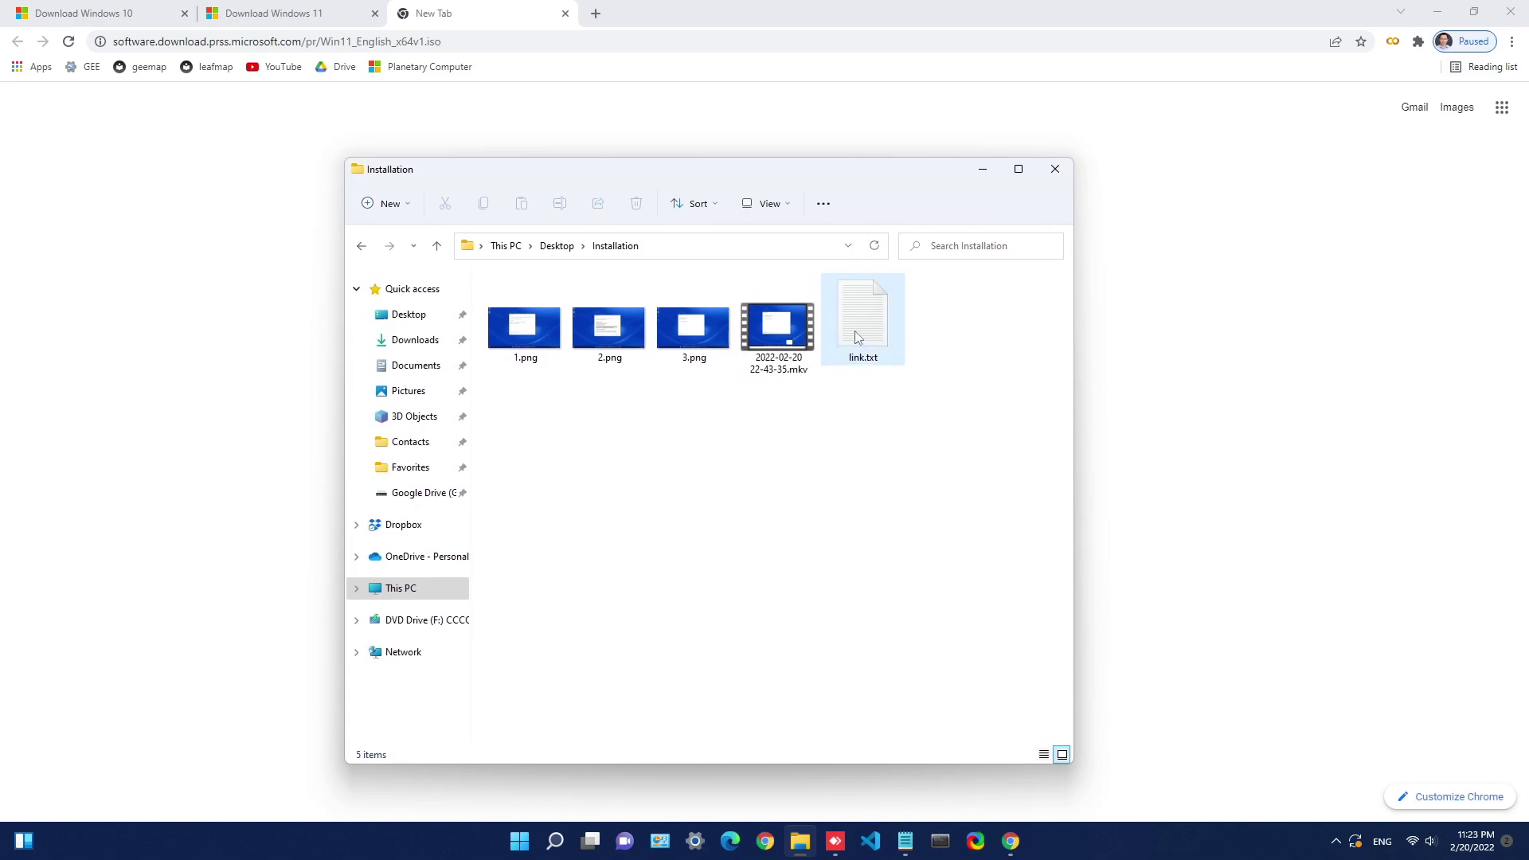
{"action": "double_click", "coordinate": [854, 331]}
{"action": "left_click_drag", "start_coordinate": [402, 115], "coordinate": [748, 320]}
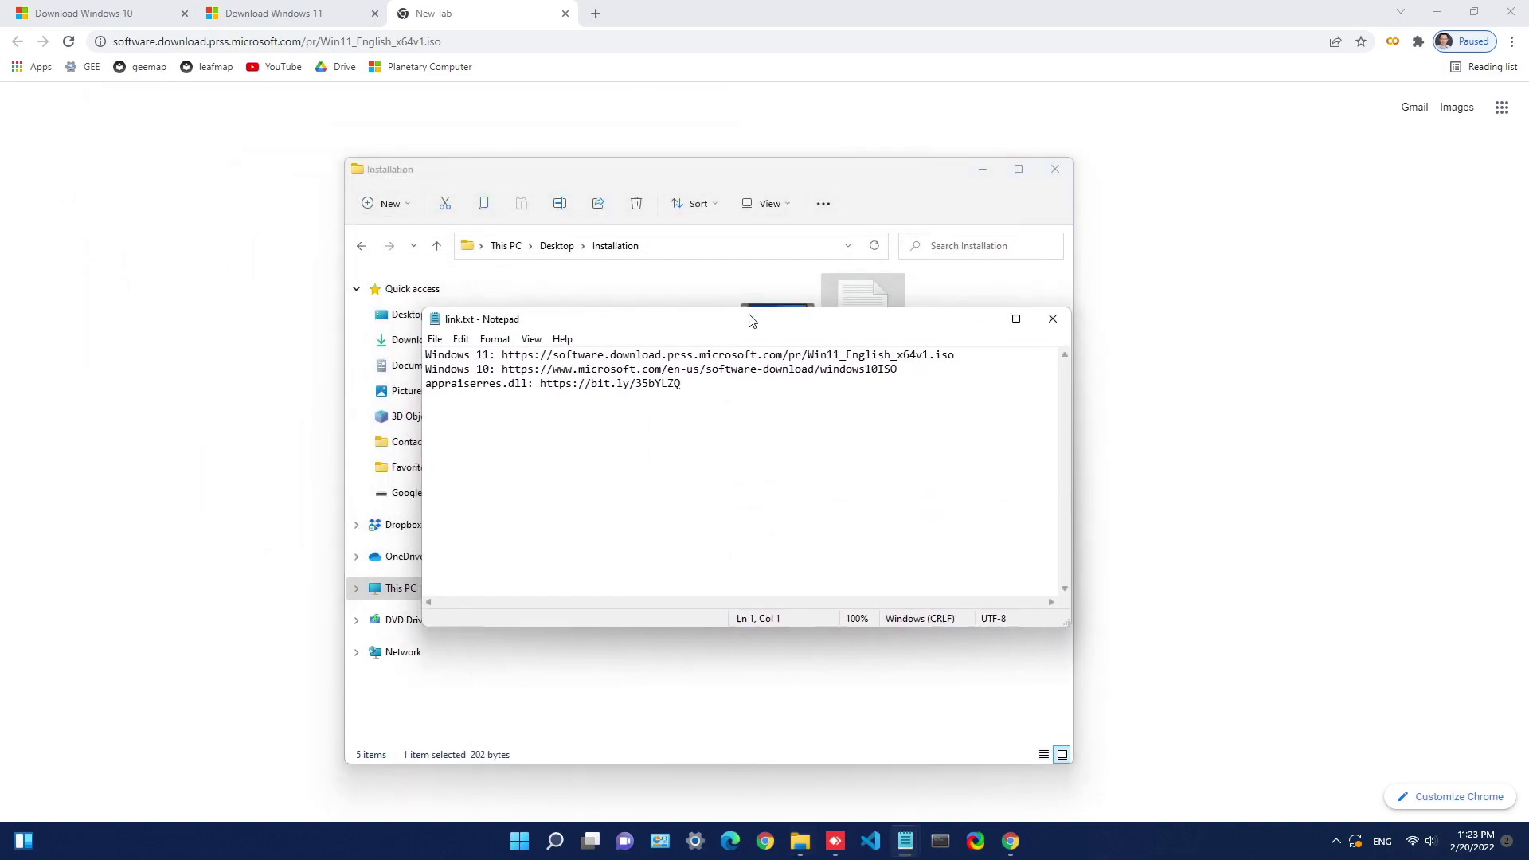
{"action": "left_click_drag", "start_coordinate": [425, 386], "coordinate": [533, 387]}
{"action": "left_click_drag", "start_coordinate": [690, 384], "coordinate": [533, 385]}
{"action": "left_click", "coordinate": [566, 385]}
{"action": "left_click_drag", "start_coordinate": [667, 386], "coordinate": [552, 385]}
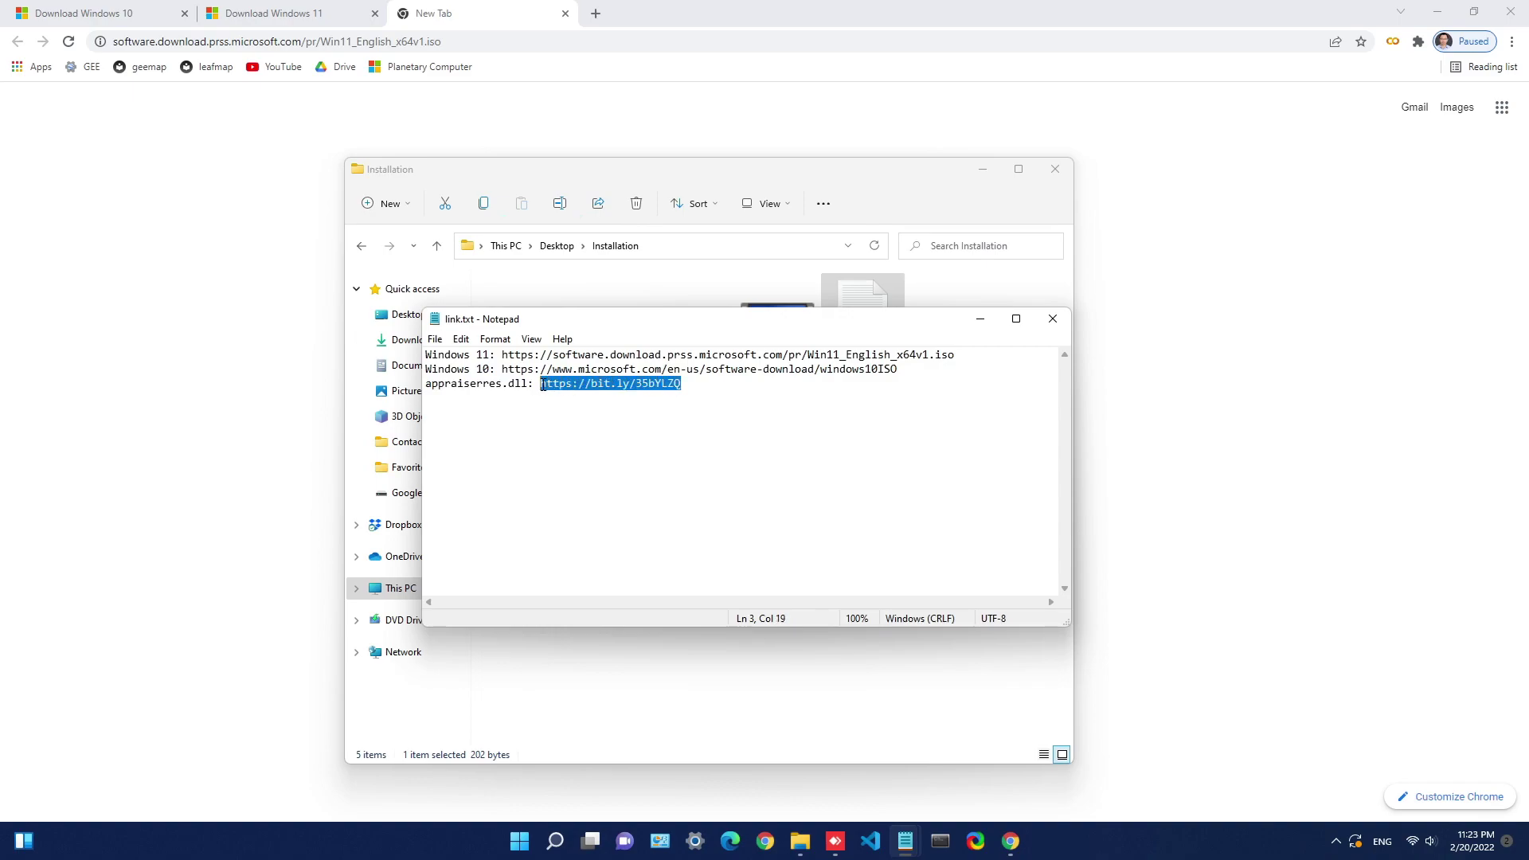
Open the copied appraiserres.dll link in a new tab and request the file's download from Google Drive, cancelling the save.
{"action": "left_click", "coordinate": [595, 13]}
{"action": "key", "text": "ctrl+v"}
{"action": "key", "text": "Return"}
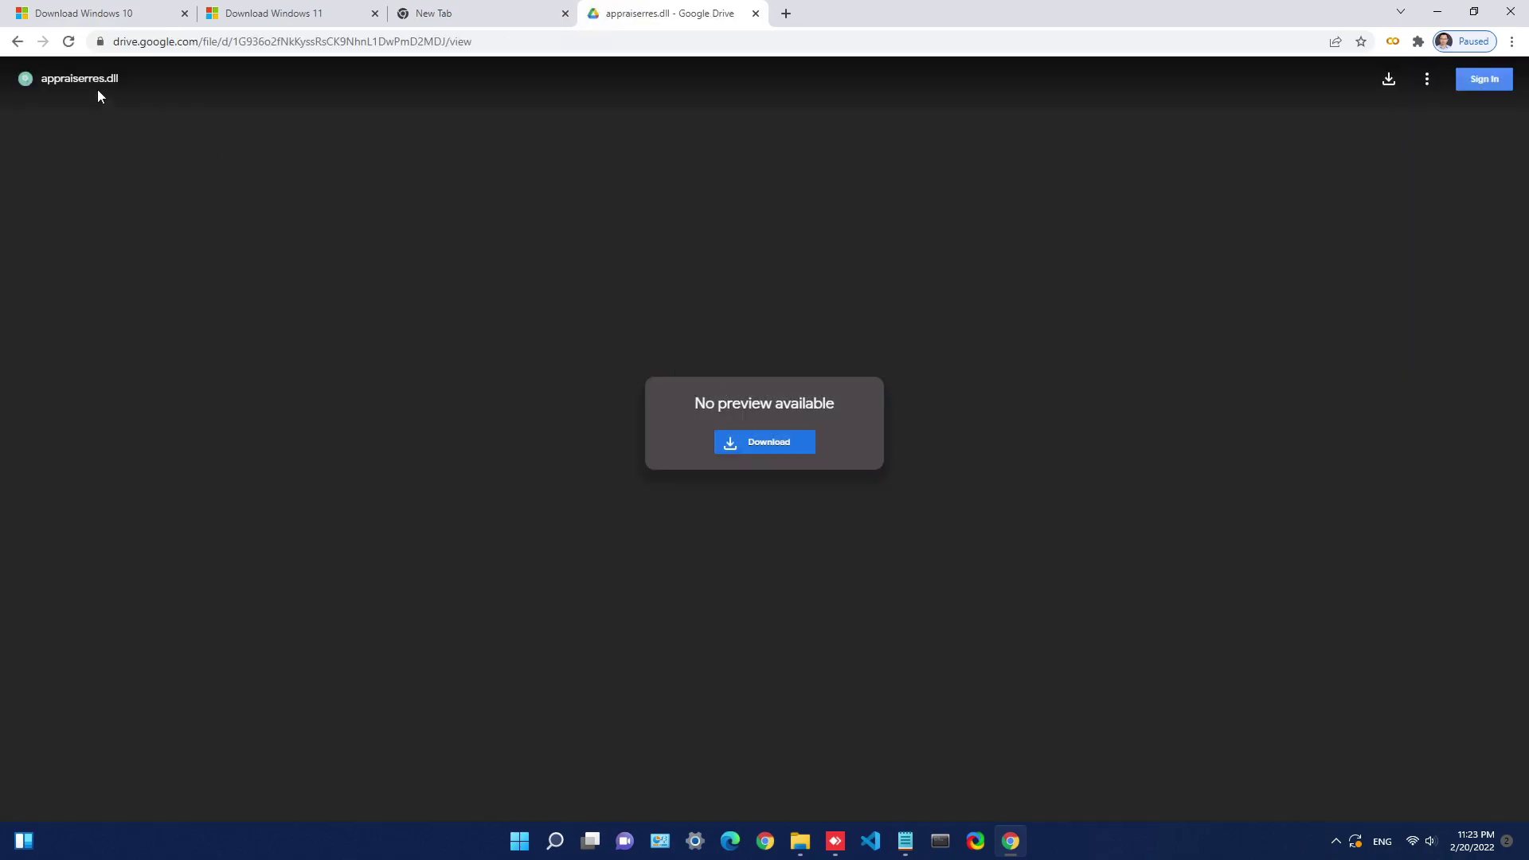
{"action": "left_click", "coordinate": [769, 446]}
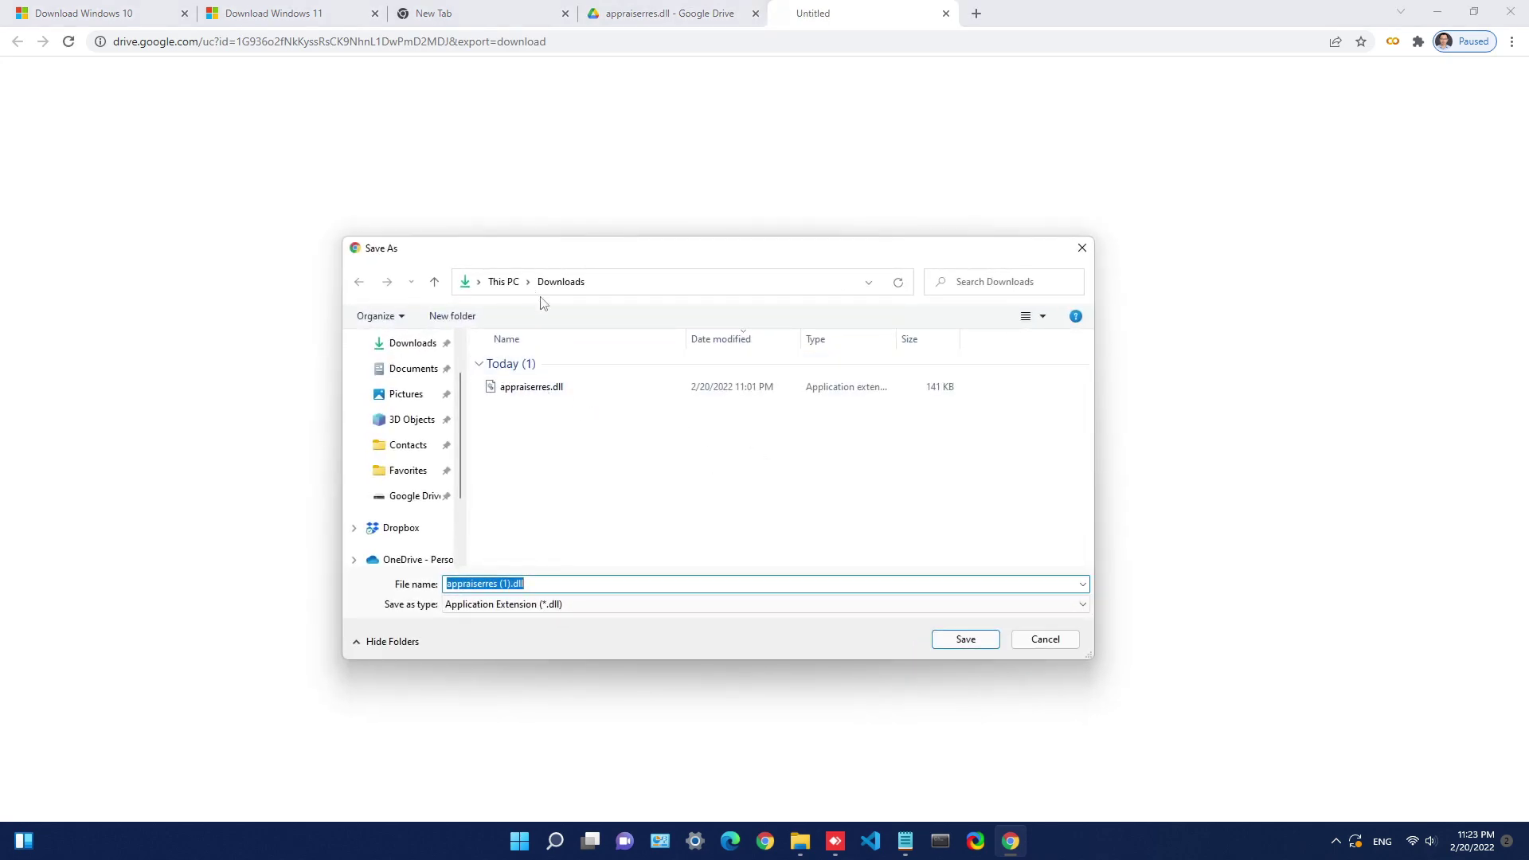
{"action": "left_click", "coordinate": [532, 389]}
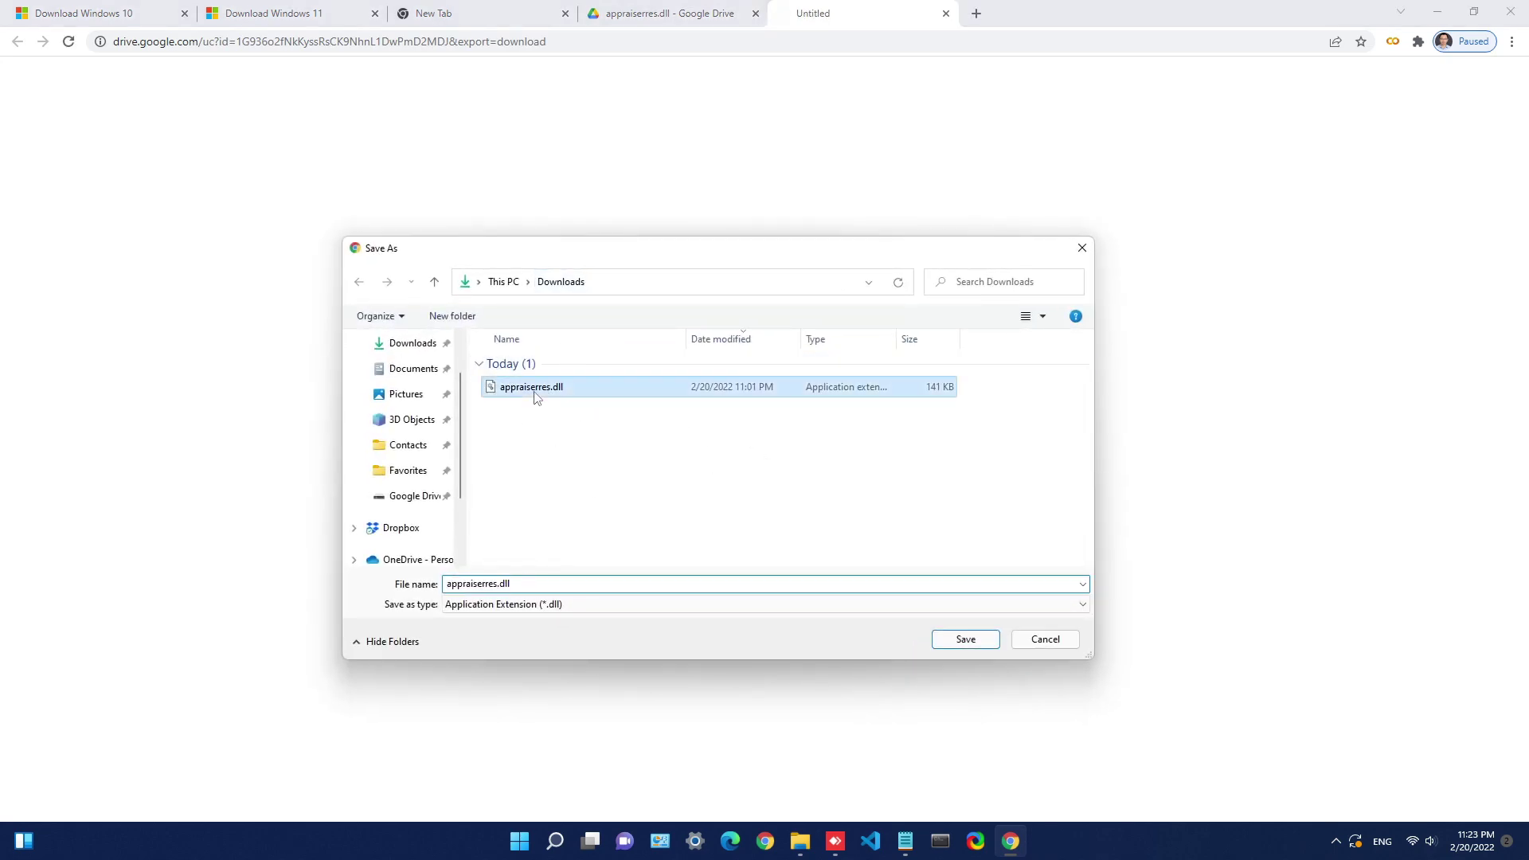
{"action": "left_click", "coordinate": [1036, 648]}
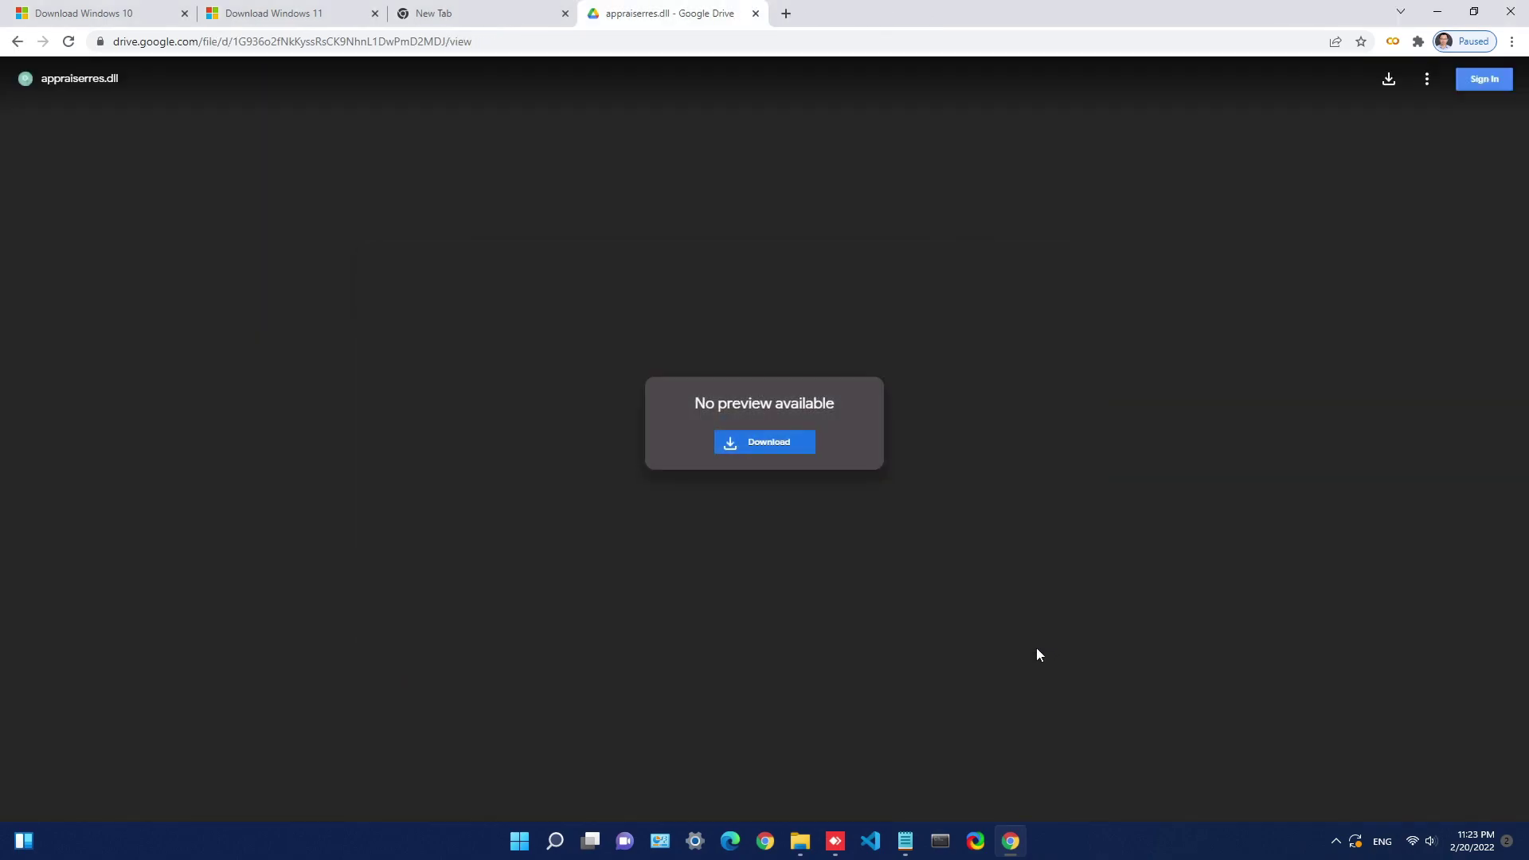
{"action": "left_click", "coordinate": [436, 14]}
{"action": "left_click", "coordinate": [801, 841]}
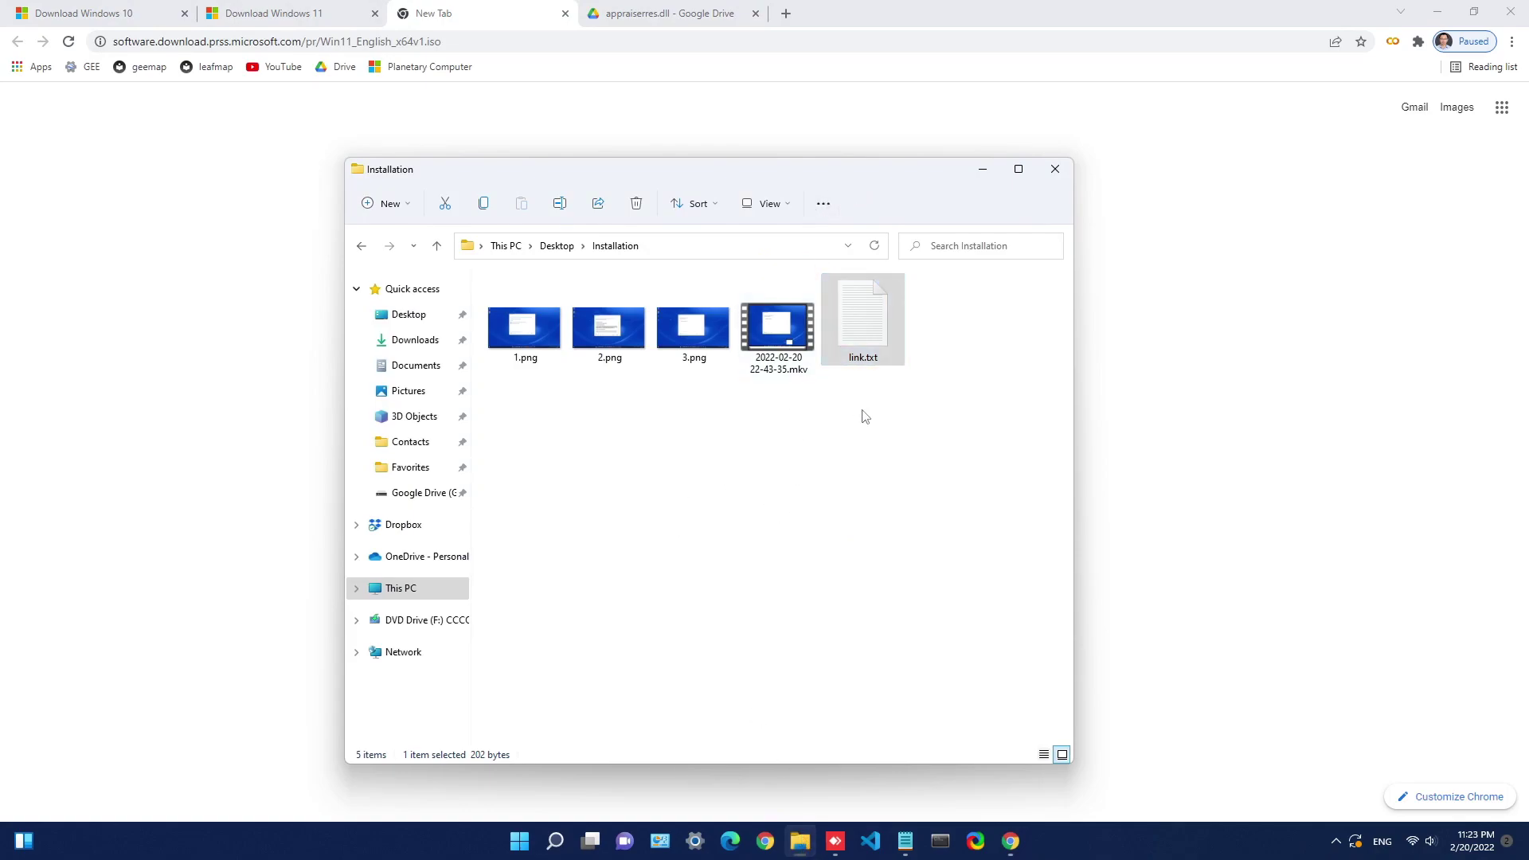
{"action": "left_click", "coordinate": [640, 16]}
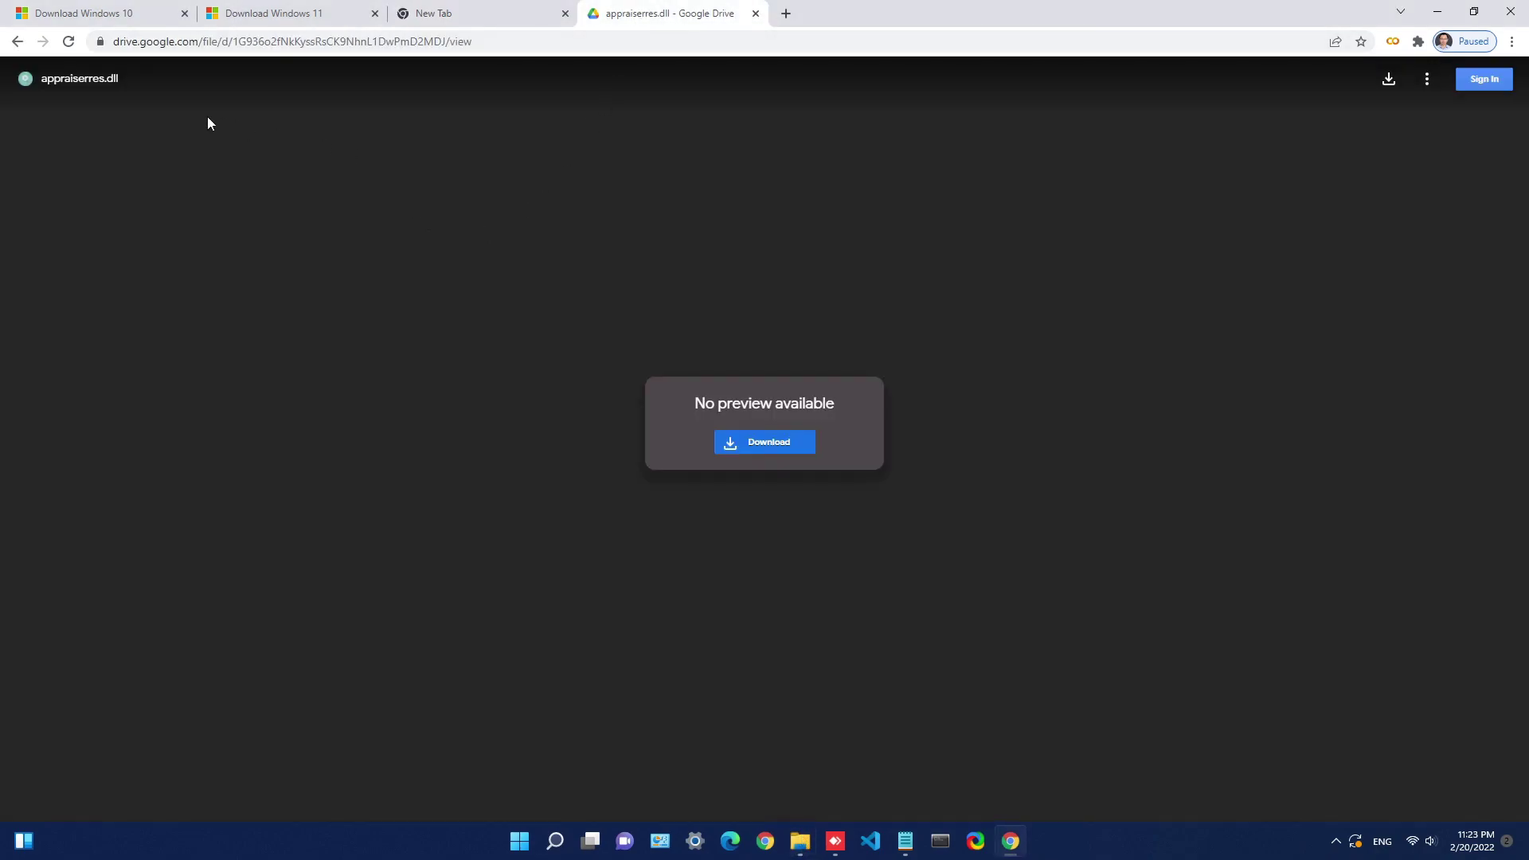
Reopen link.txt from the Installation folder and highlight the appraiserres.dll and Windows 10 download links.
{"action": "left_click", "coordinate": [800, 841]}
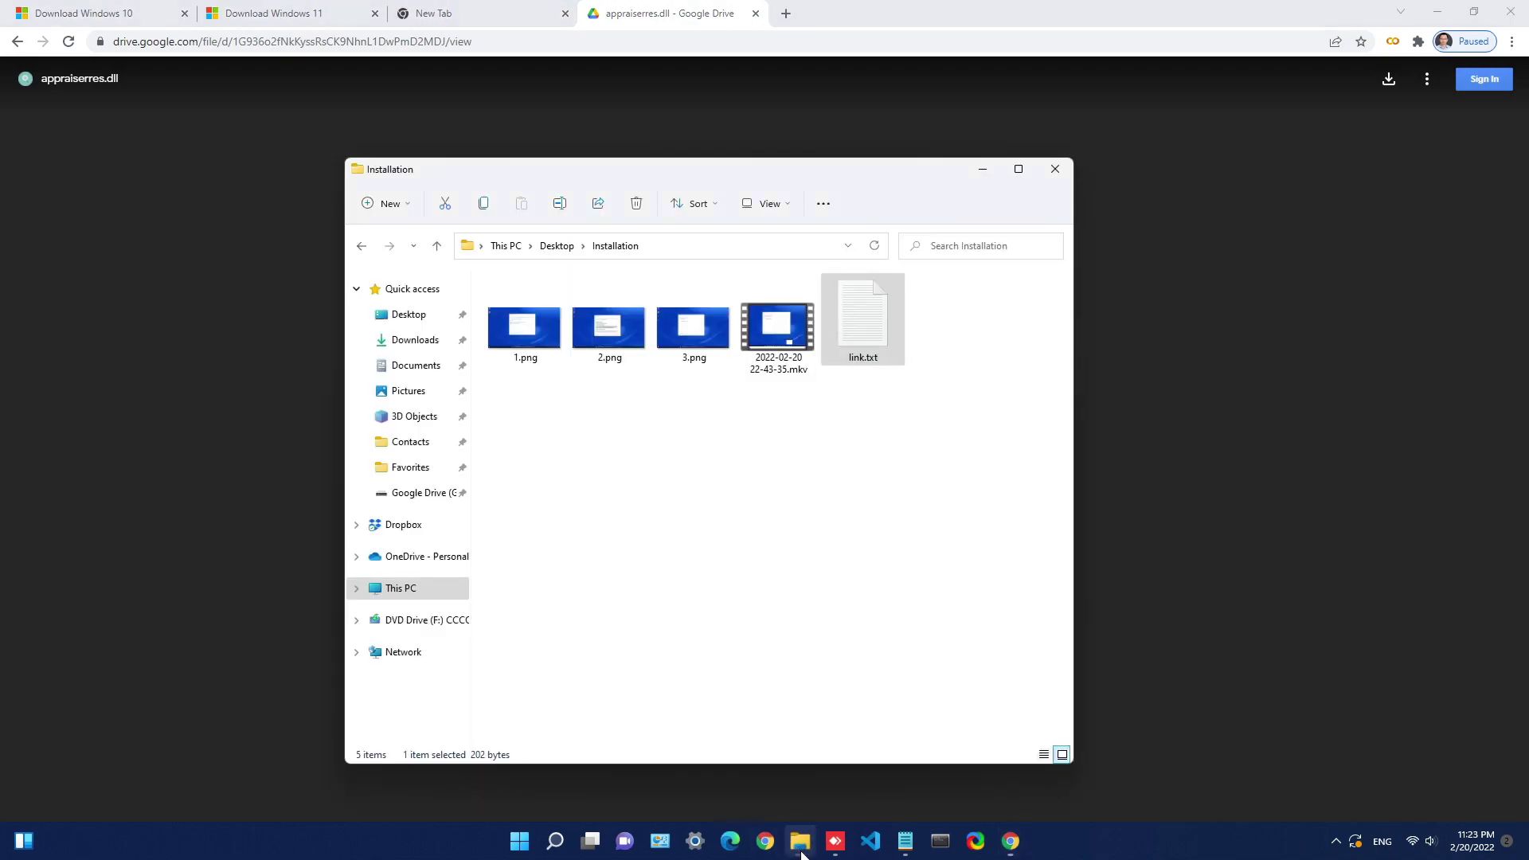
{"action": "left_click", "coordinate": [735, 552]}
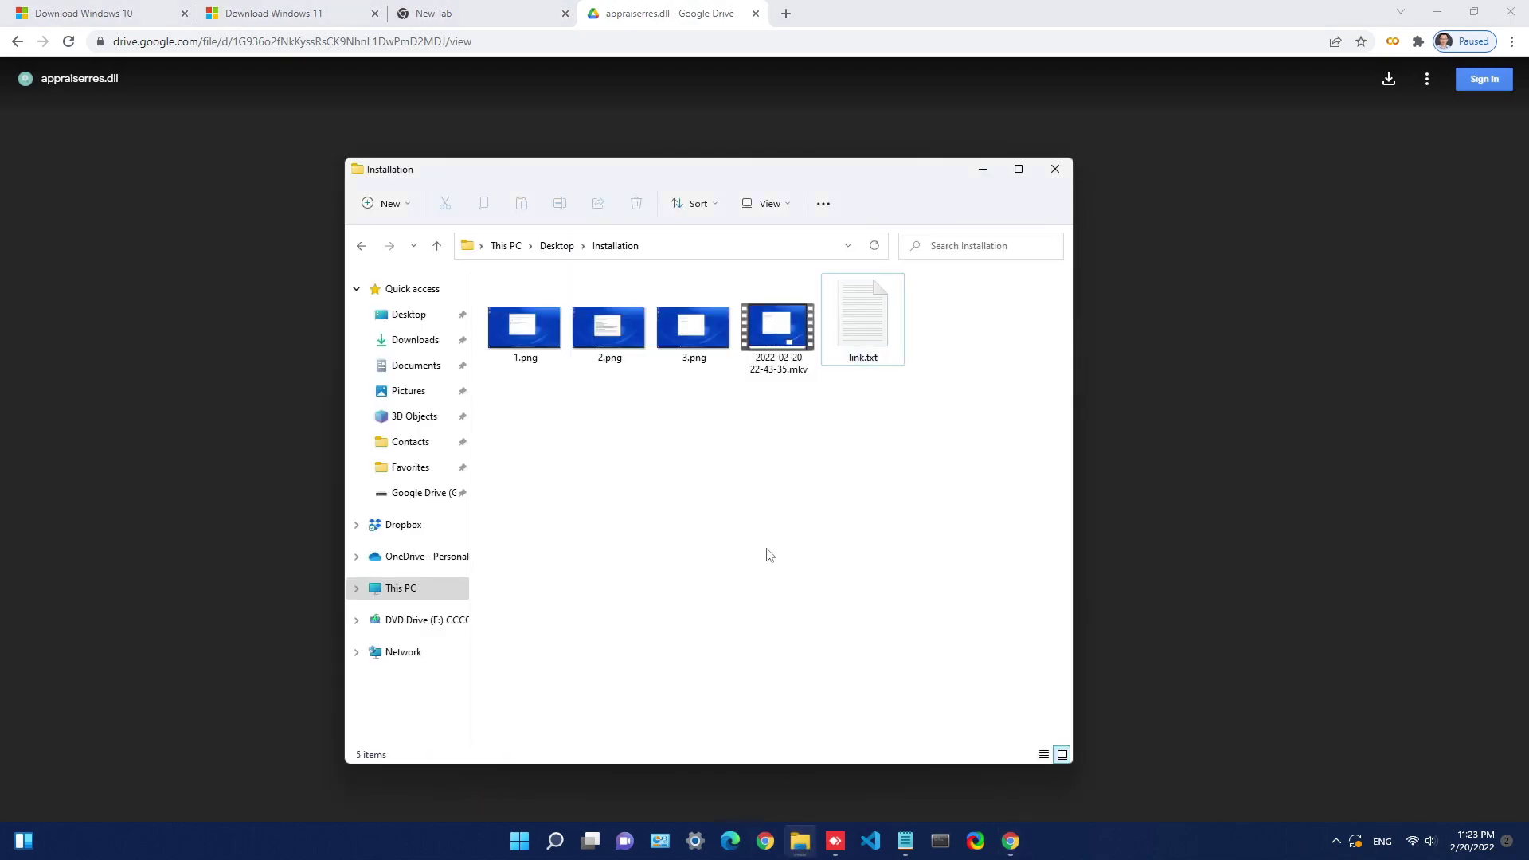
{"action": "left_click_drag", "start_coordinate": [775, 169], "coordinate": [724, 180]}
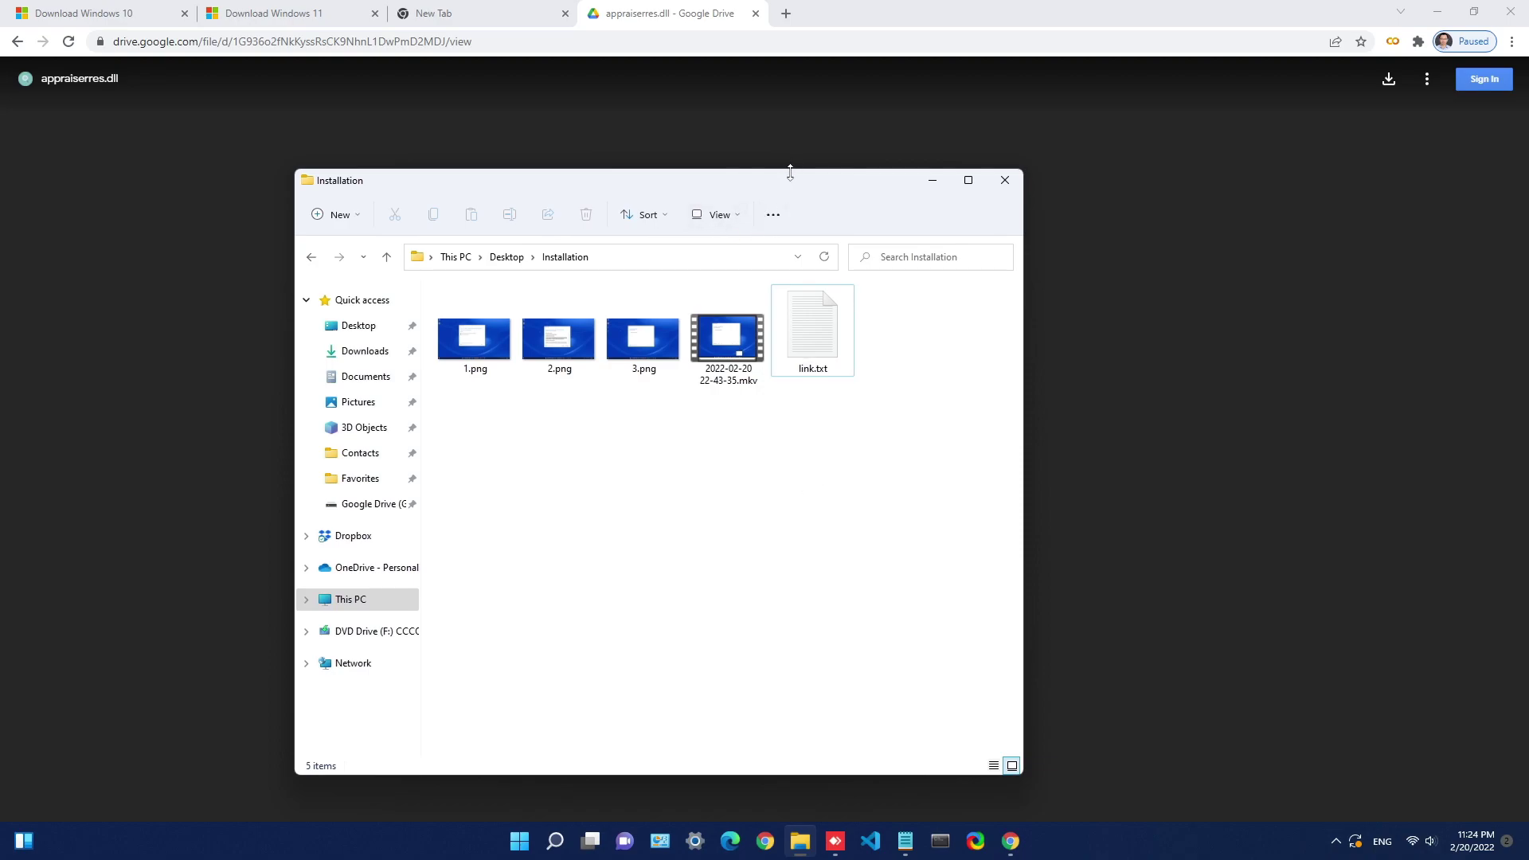
{"action": "left_click", "coordinate": [796, 344]}
{"action": "double_click", "coordinate": [798, 351]}
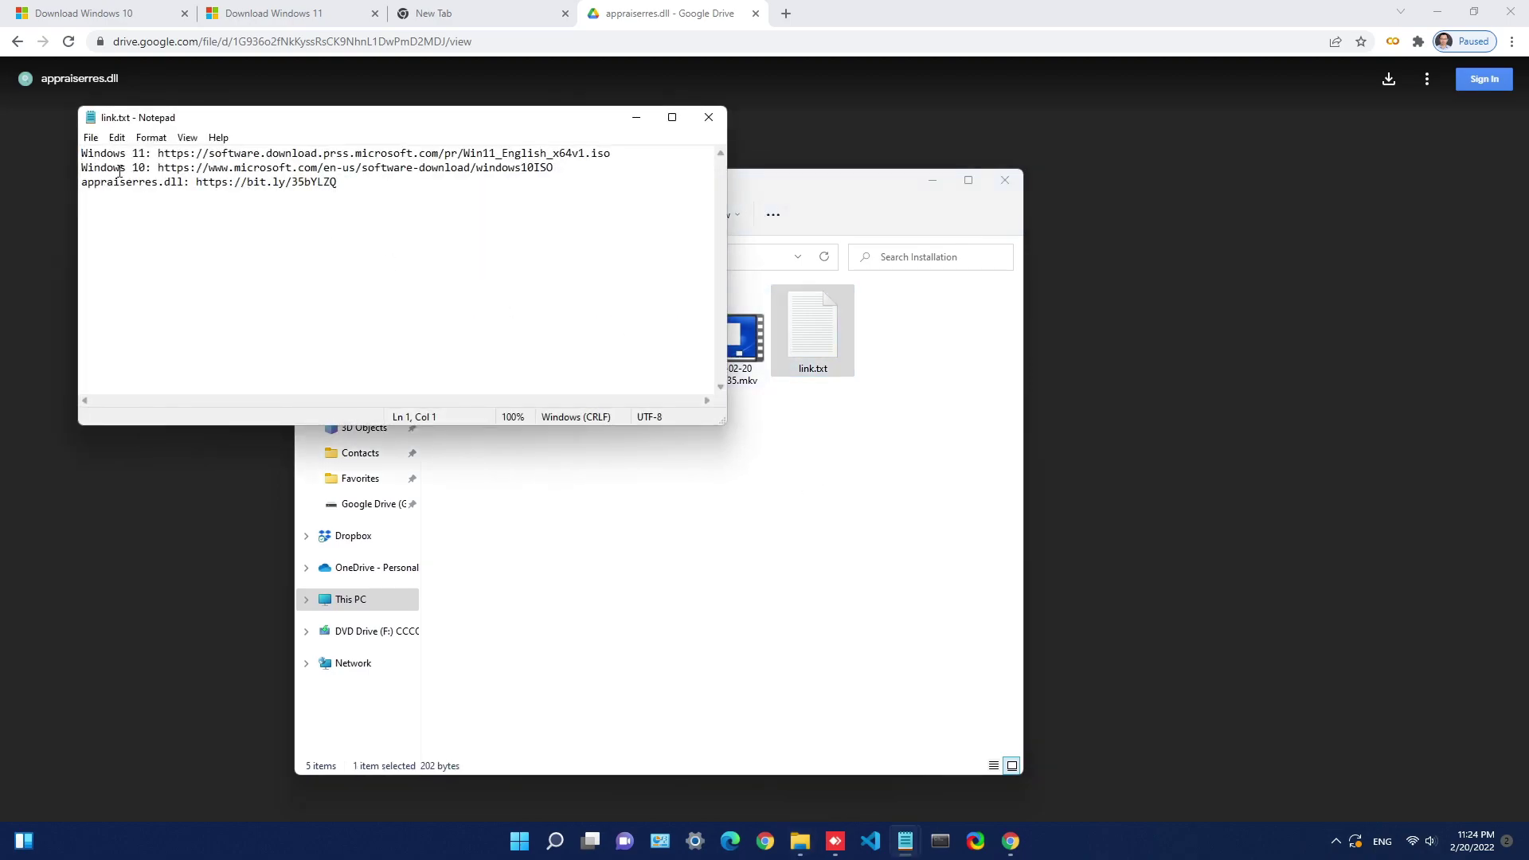
{"action": "left_click_drag", "start_coordinate": [157, 168], "coordinate": [515, 153]}
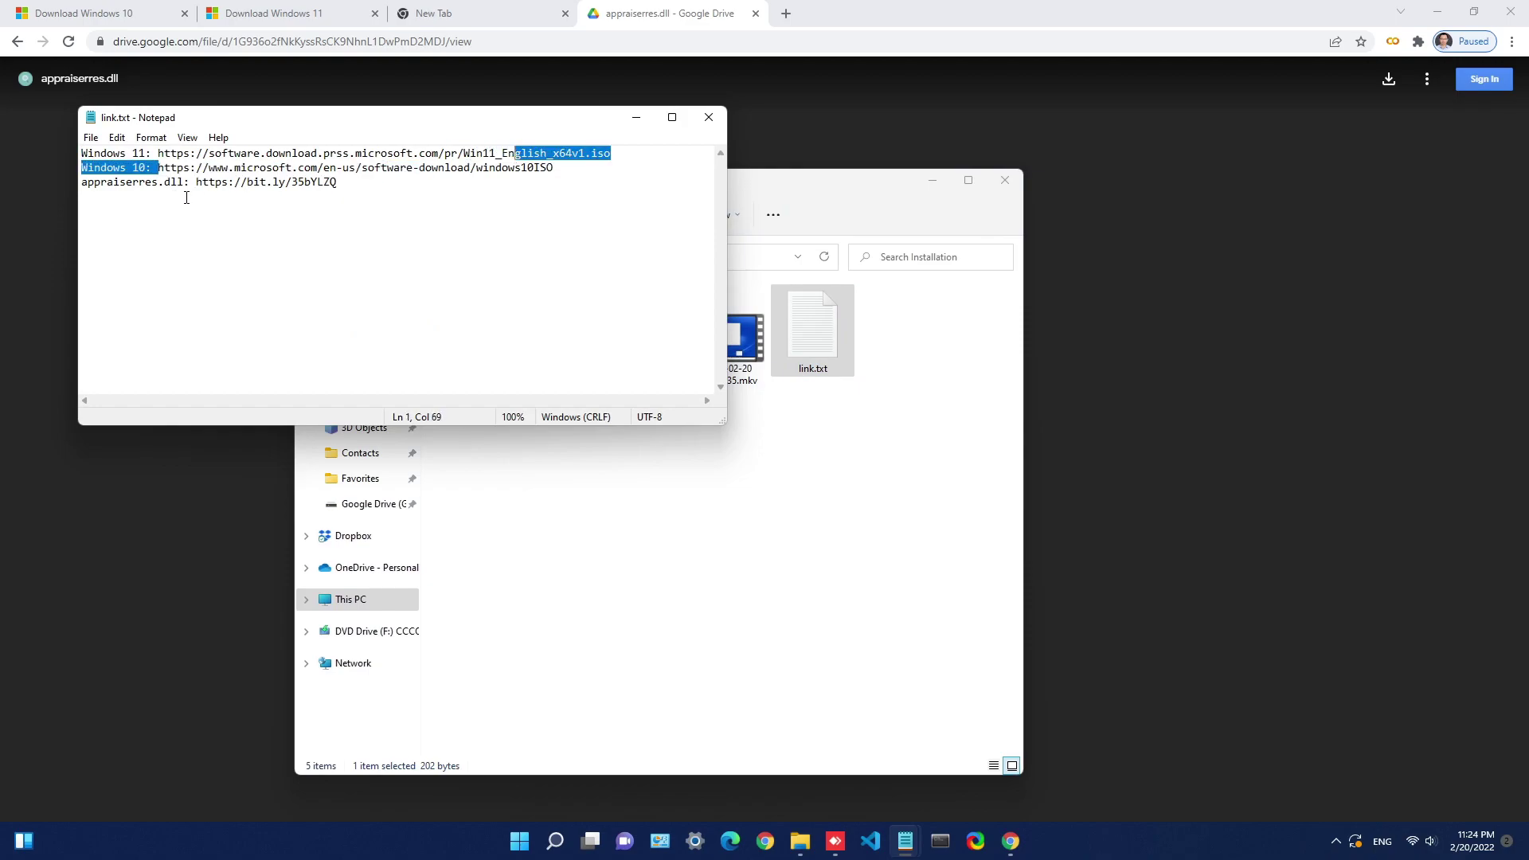
{"action": "left_click_drag", "start_coordinate": [188, 181], "coordinate": [428, 176]}
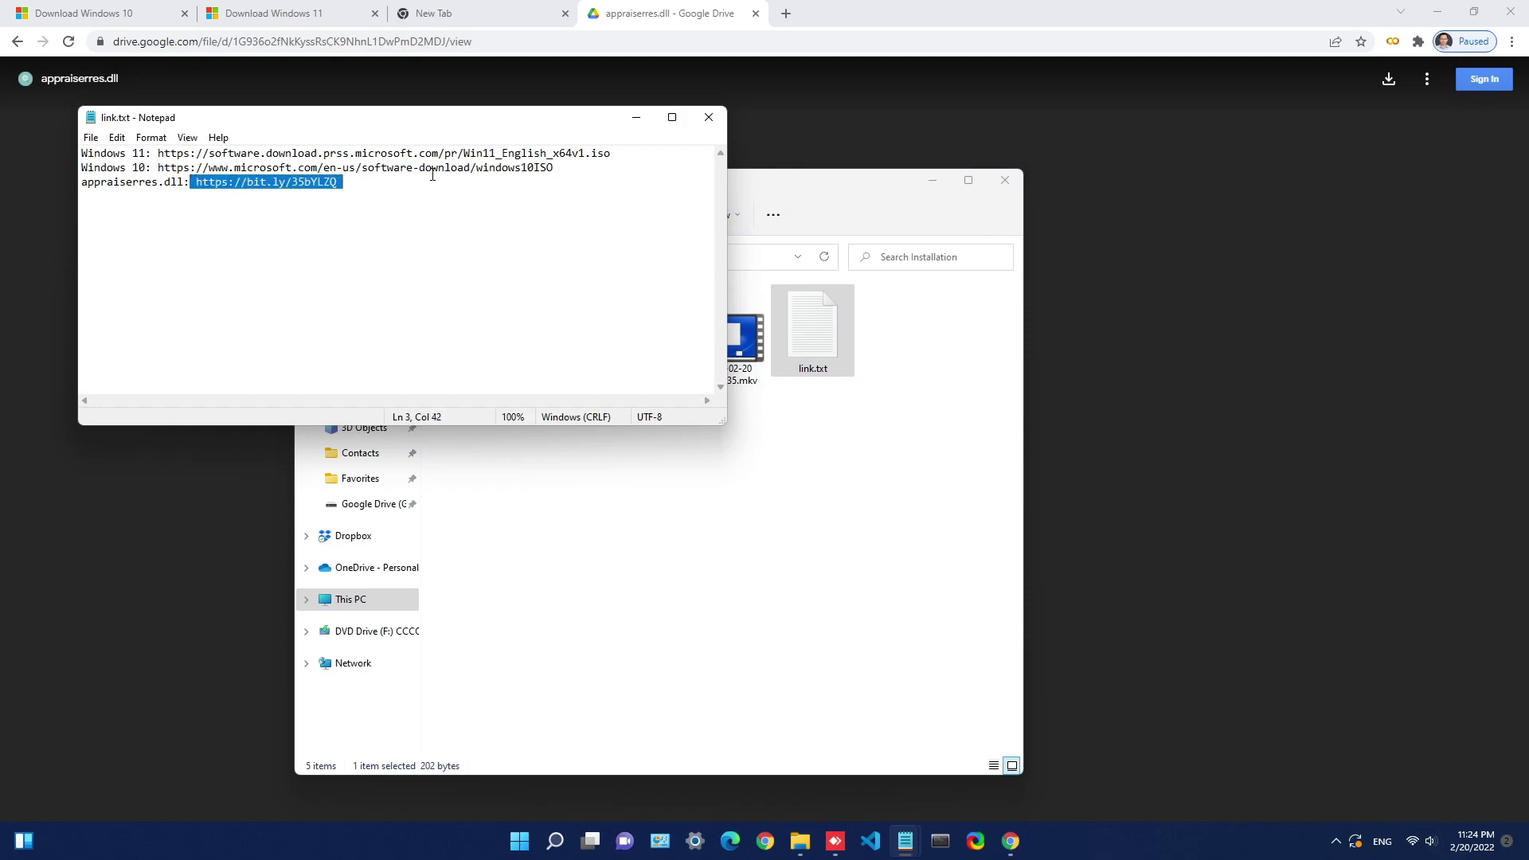
{"action": "left_click_drag", "start_coordinate": [554, 169], "coordinate": [158, 168]}
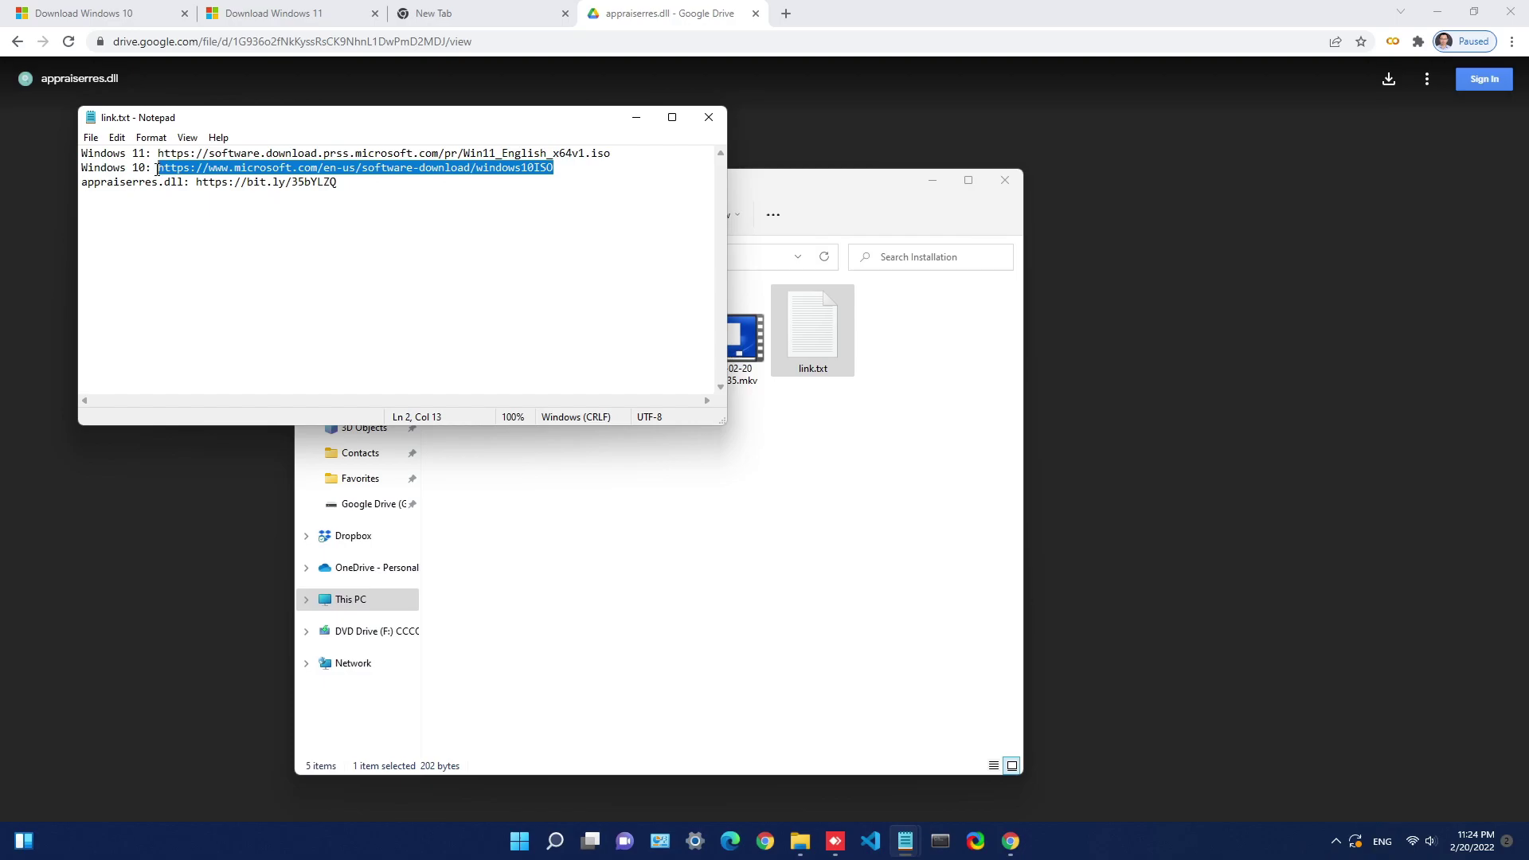
Search for "windows 10 download" in a new browser tab and open Microsoft's Download Windows 10 page.
{"action": "left_click", "coordinate": [791, 22]}
{"action": "left_click", "coordinate": [787, 15]}
{"action": "type", "text": "windows"}
{"action": "key", "text": "Down"}
{"action": "key", "text": "Return"}
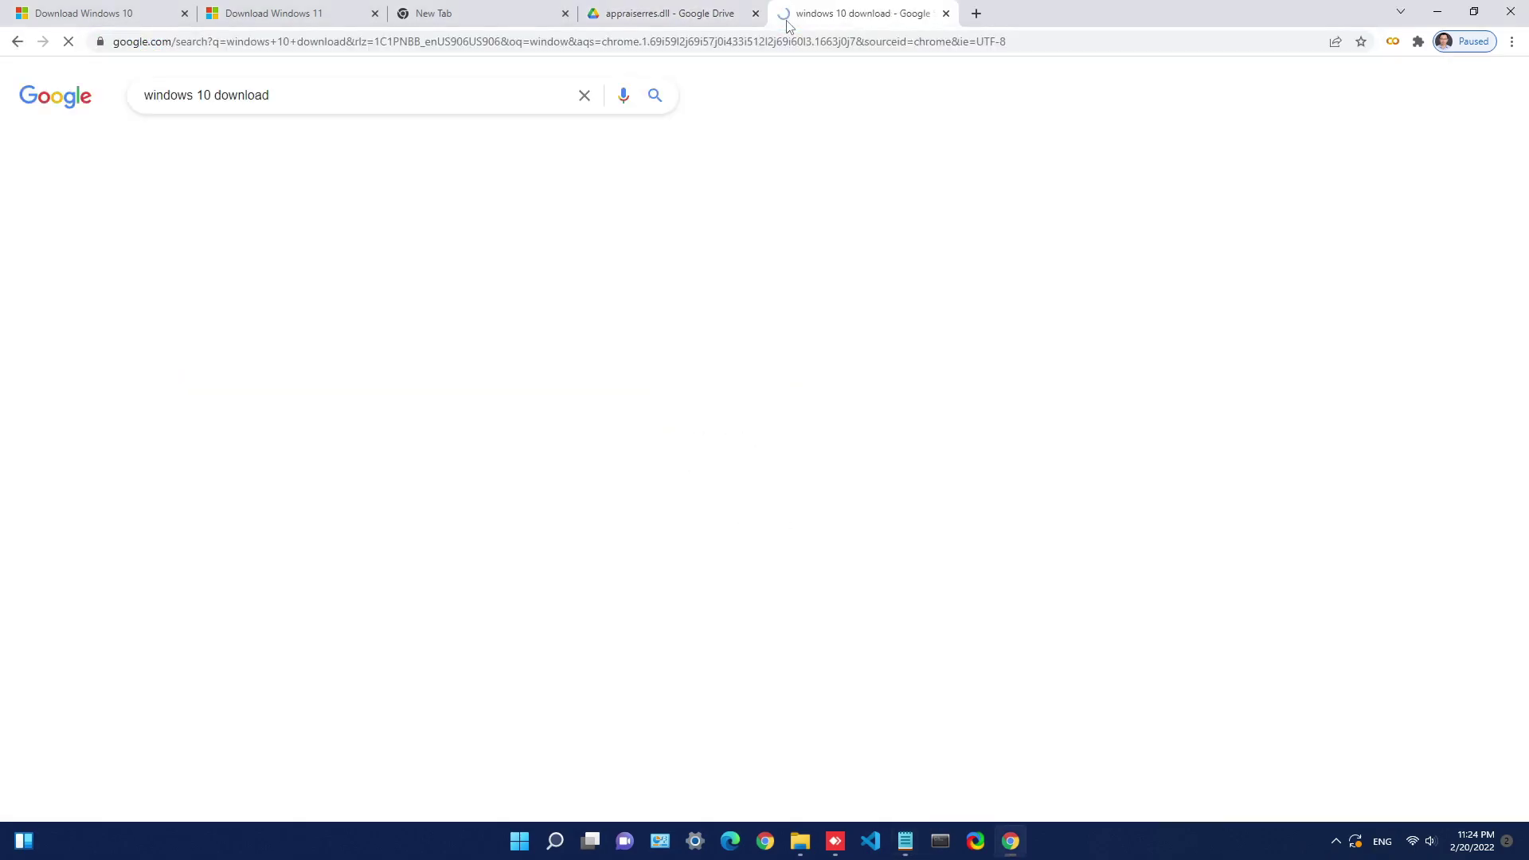
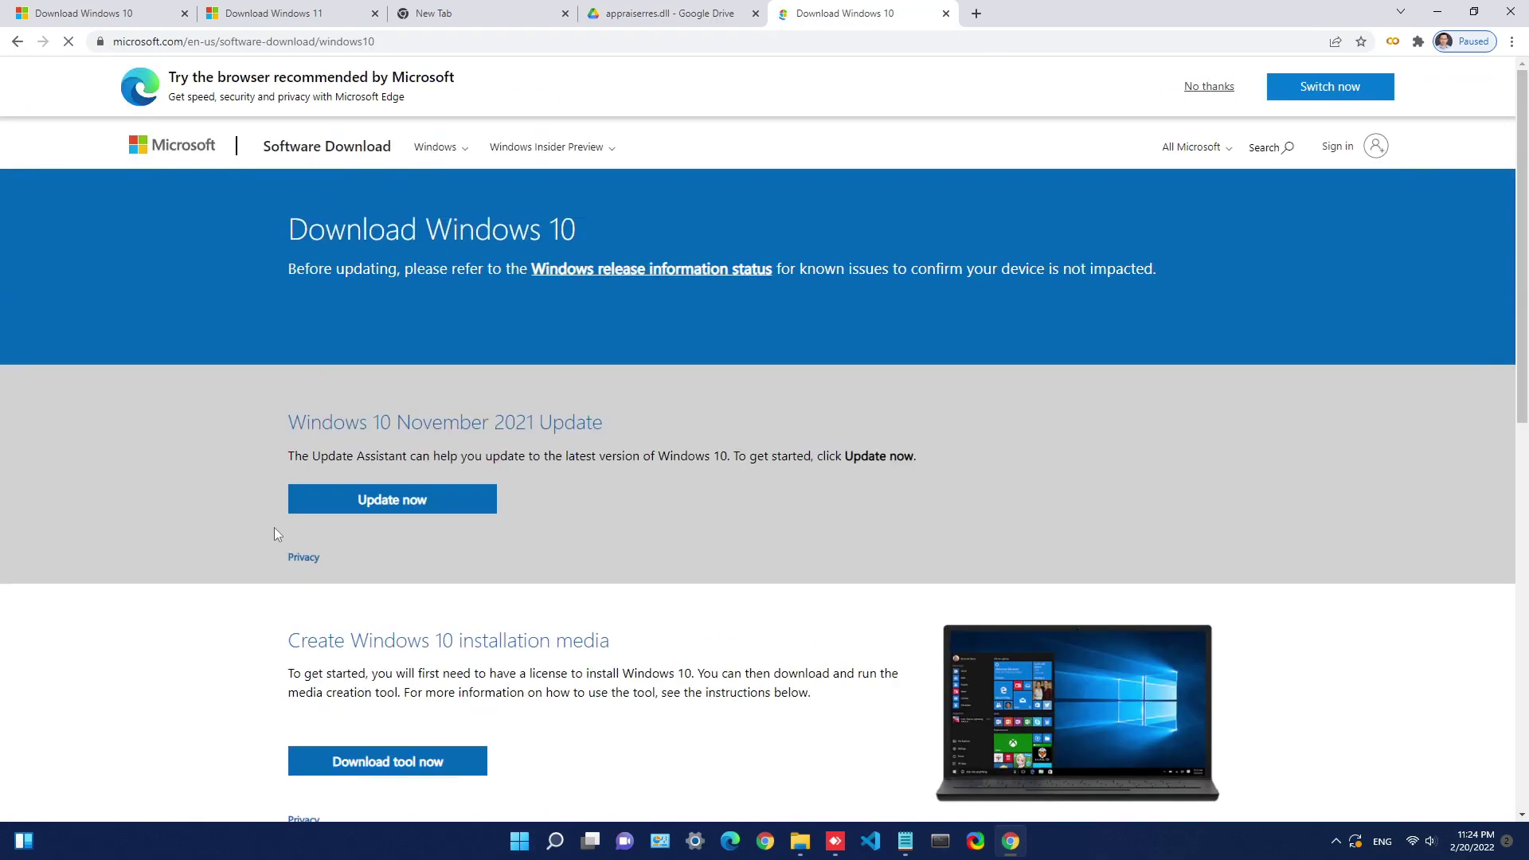
{"action": "scroll", "coordinate": [571, 534], "scroll_direction": "down", "scroll_amount": 3}
{"action": "scroll", "coordinate": [572, 533], "scroll_direction": "down", "scroll_amount": 2}
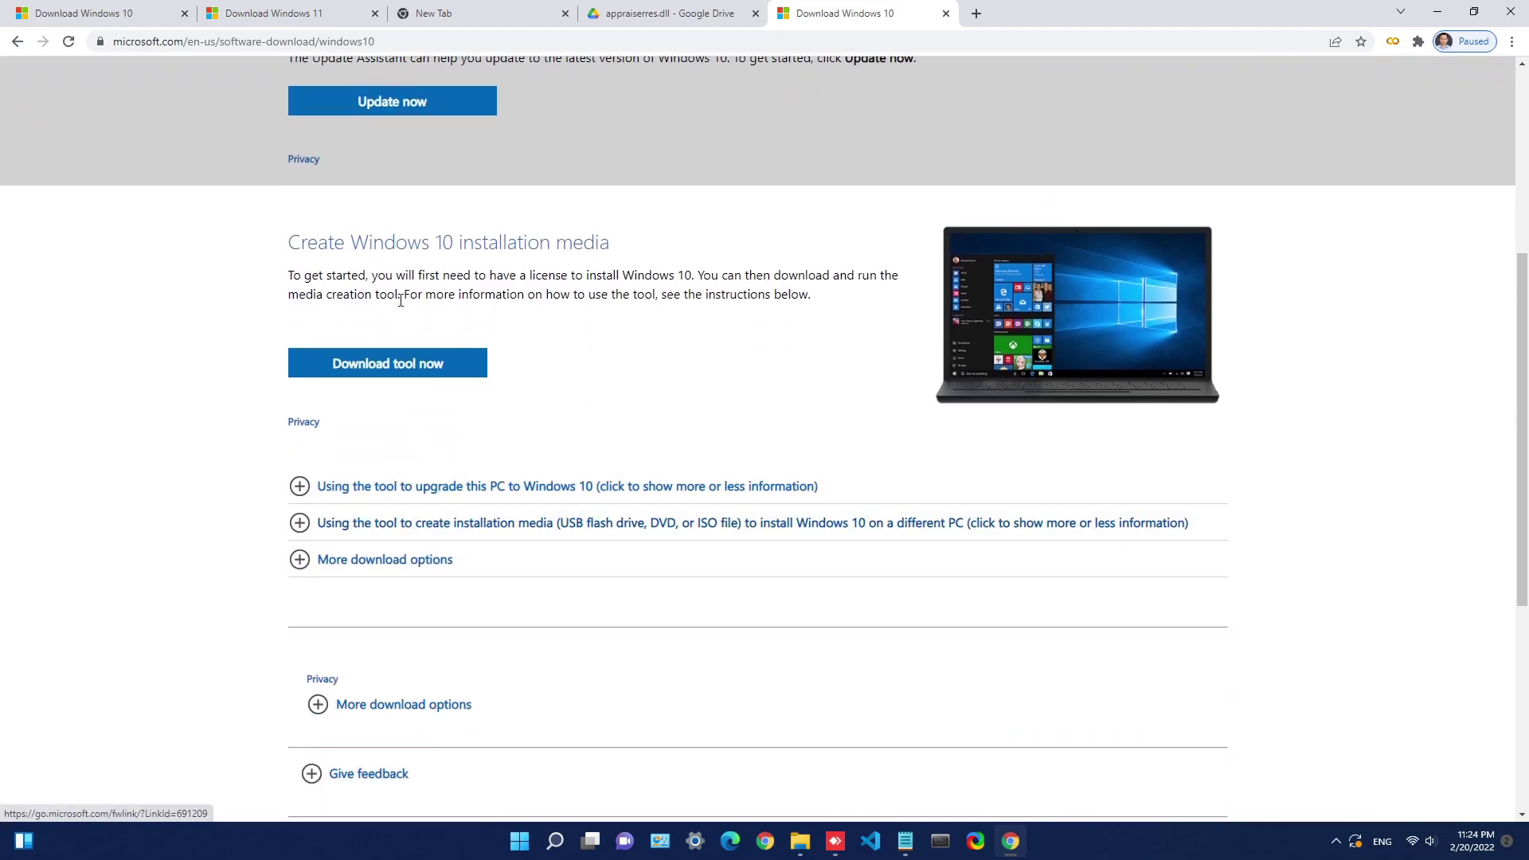
{"action": "scroll", "coordinate": [563, 276], "scroll_direction": "up", "scroll_amount": 2}
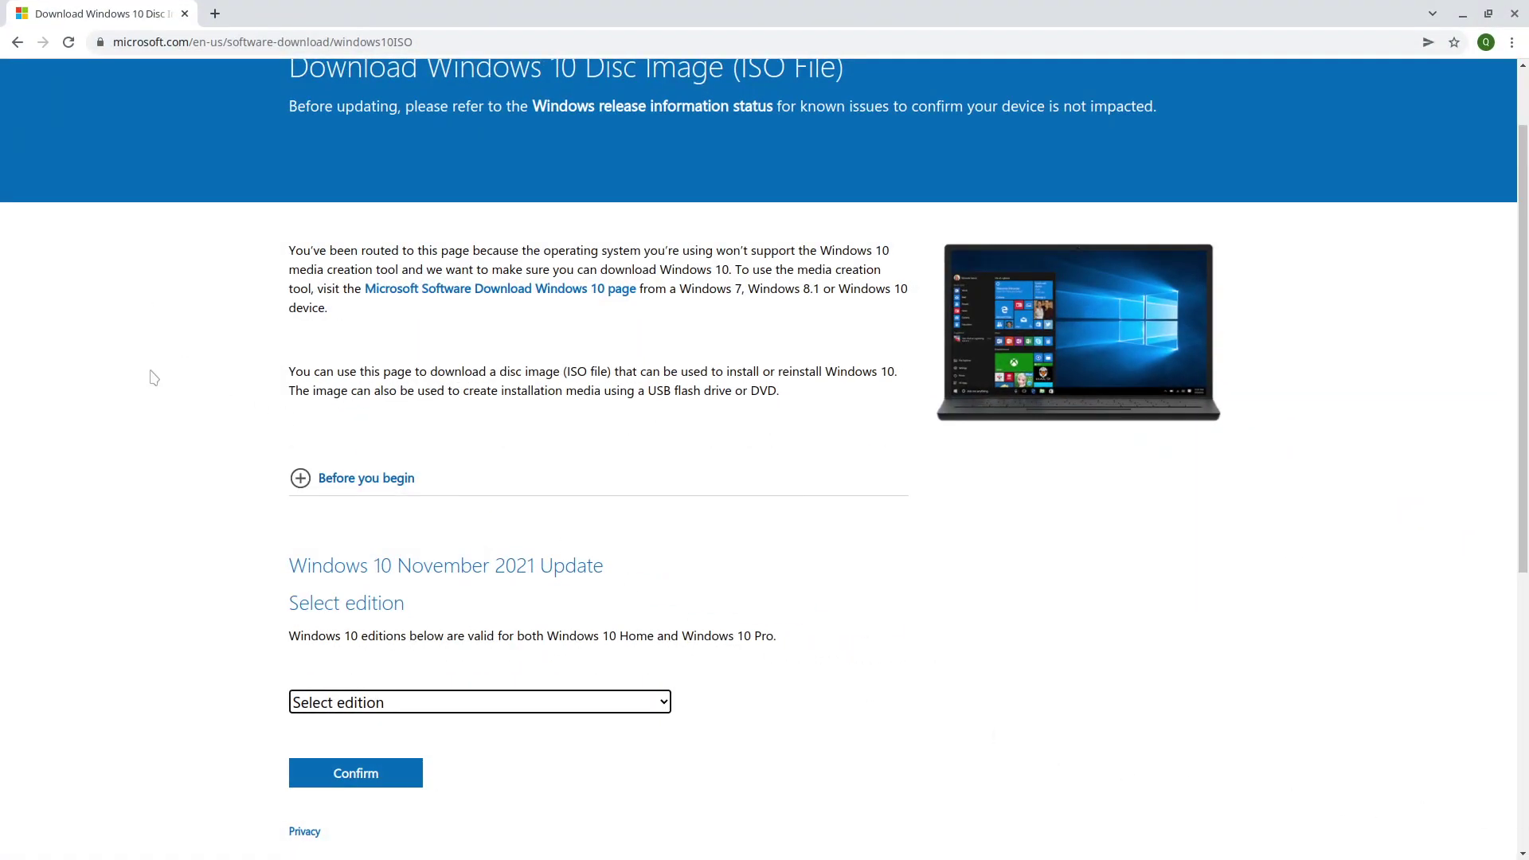
Select Windows 10 (multi-edition ISO) as the edition on the Windows 10 Disc Image page and confirm it.
{"action": "scroll", "coordinate": [154, 377], "scroll_direction": "up", "scroll_amount": 1}
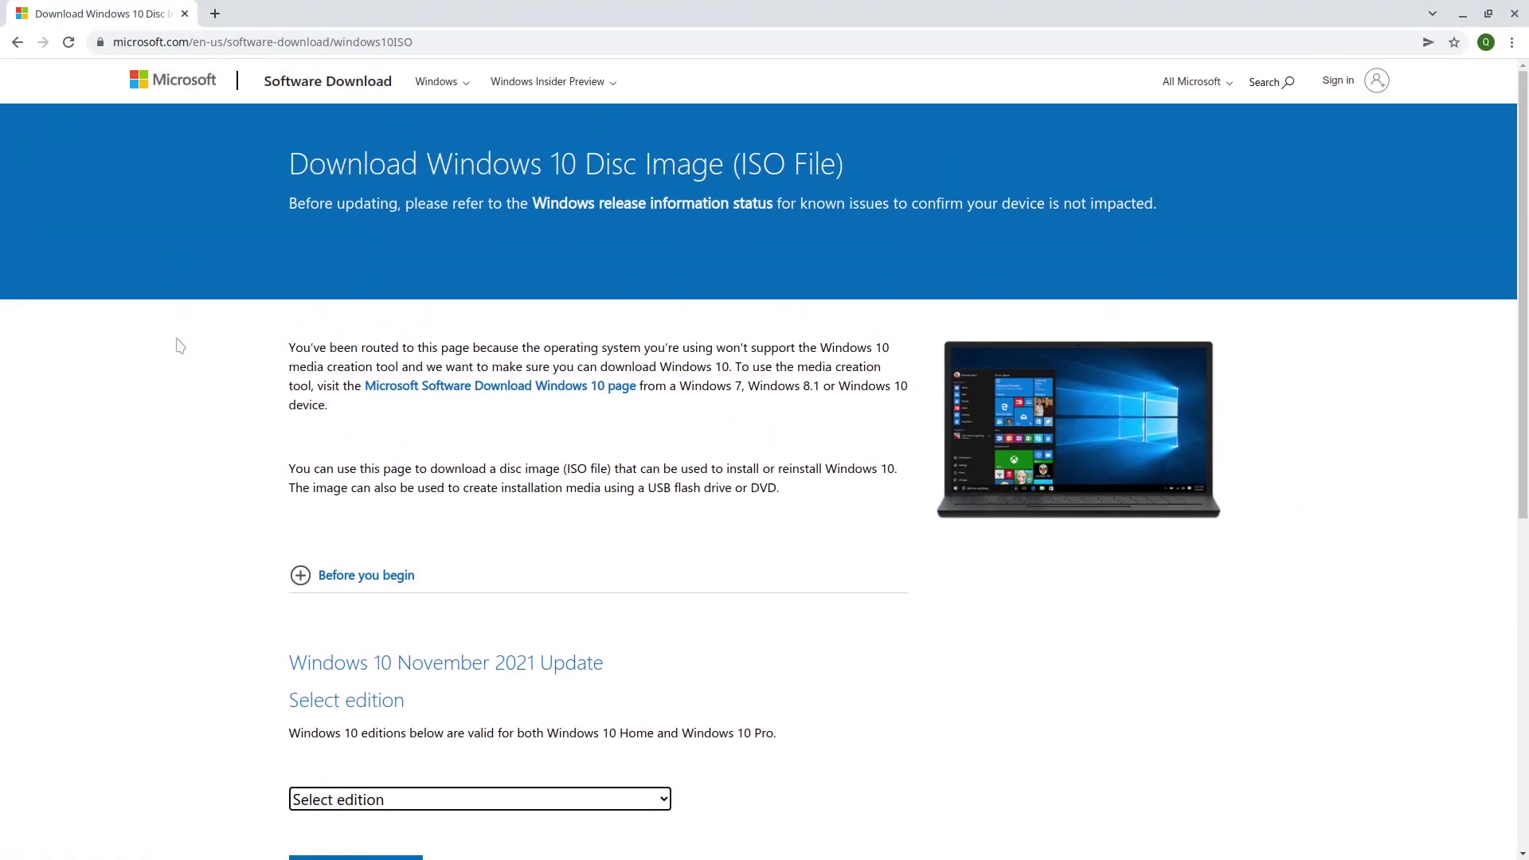
{"action": "scroll", "coordinate": [180, 345], "scroll_direction": "down", "scroll_amount": 3}
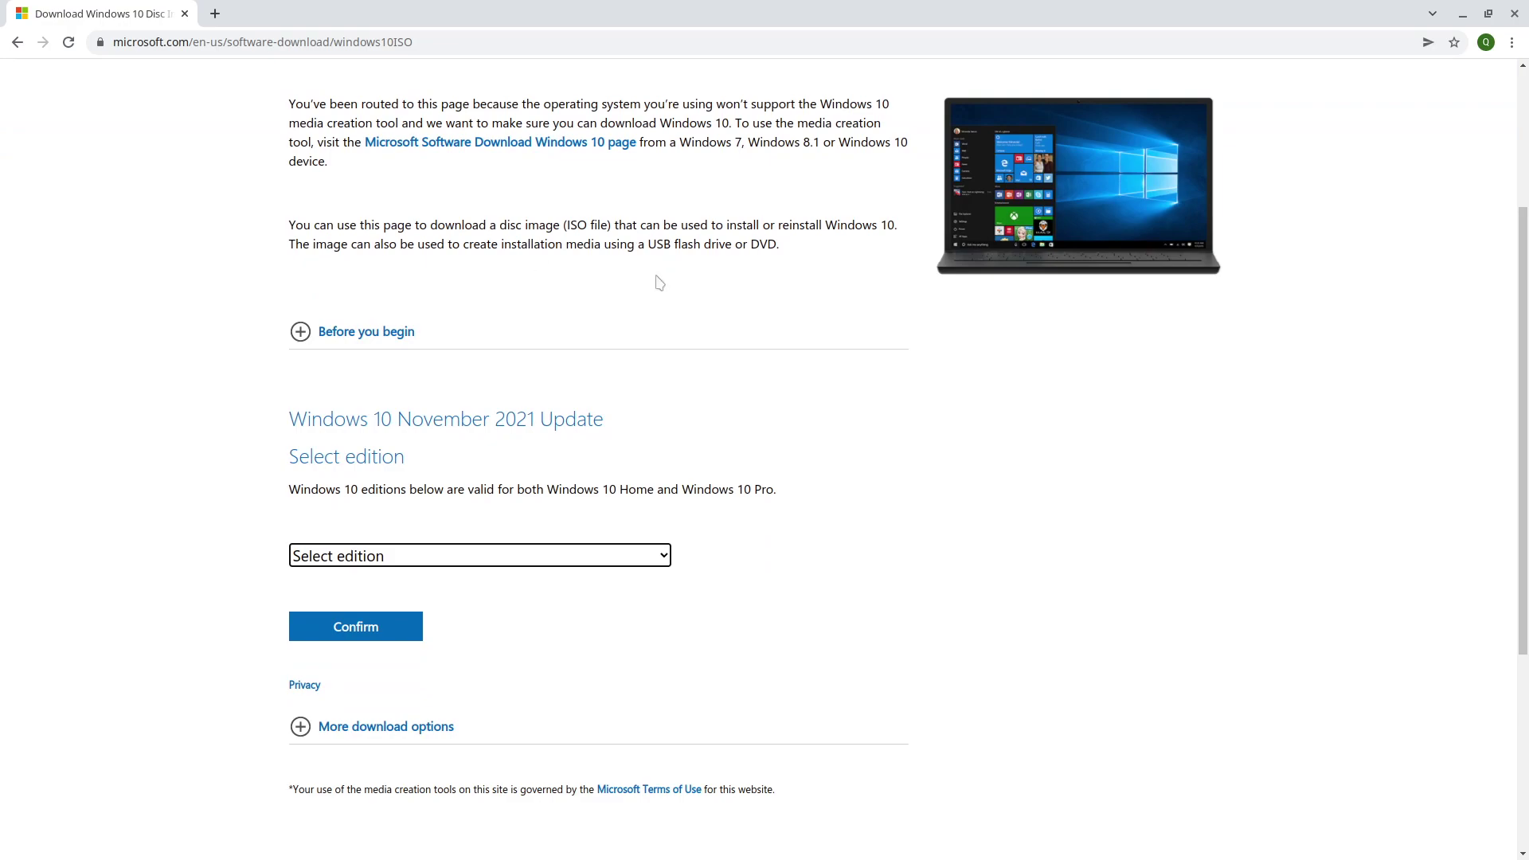
{"action": "scroll", "coordinate": [637, 342], "scroll_direction": "down", "scroll_amount": 1}
{"action": "left_click", "coordinate": [582, 479]}
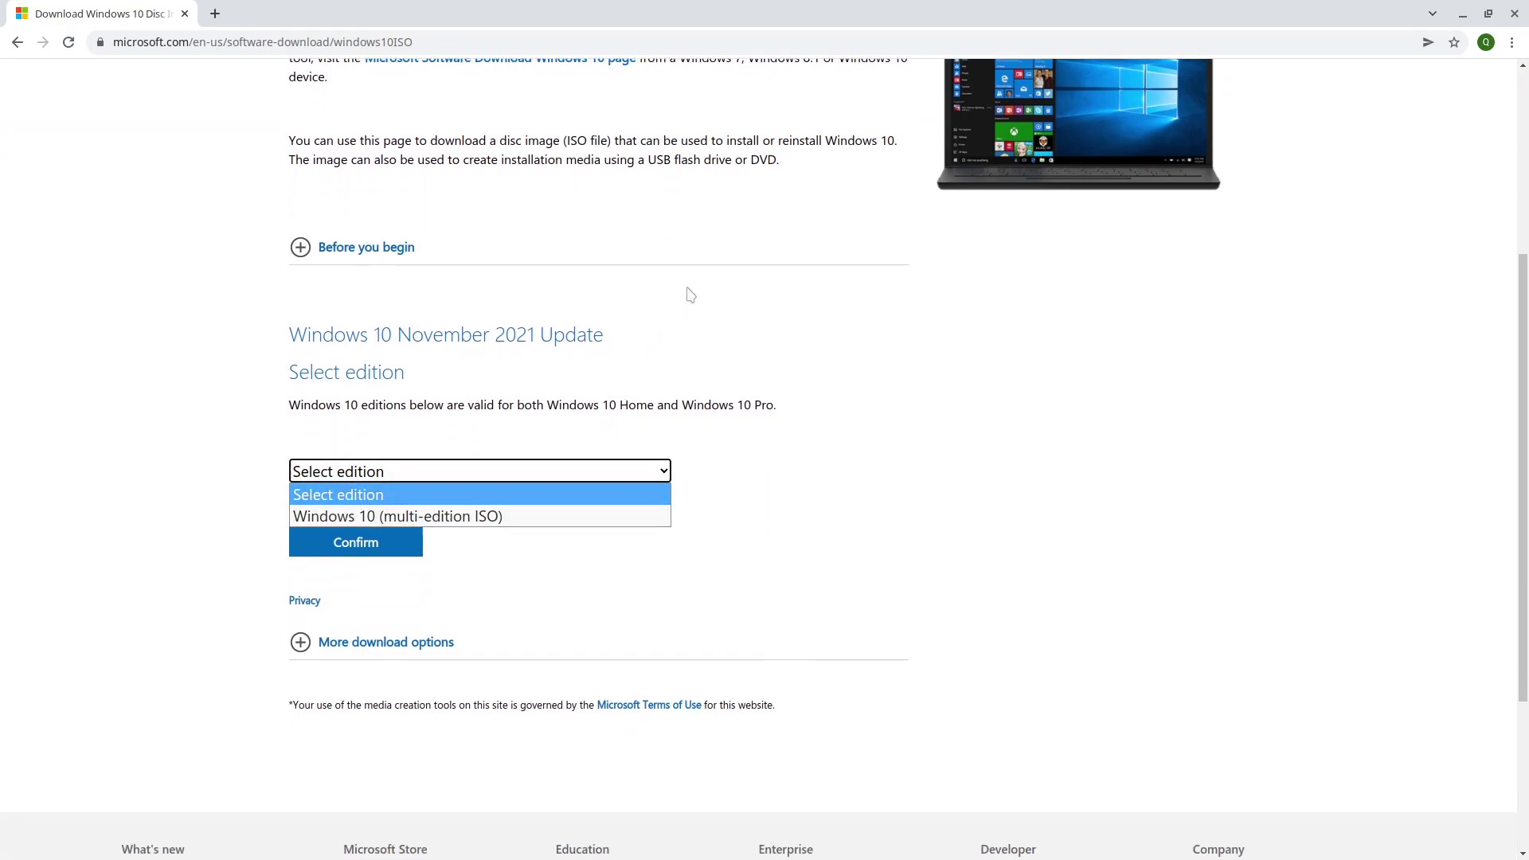
{"action": "left_click", "coordinate": [690, 294]}
{"action": "left_click", "coordinate": [576, 472]}
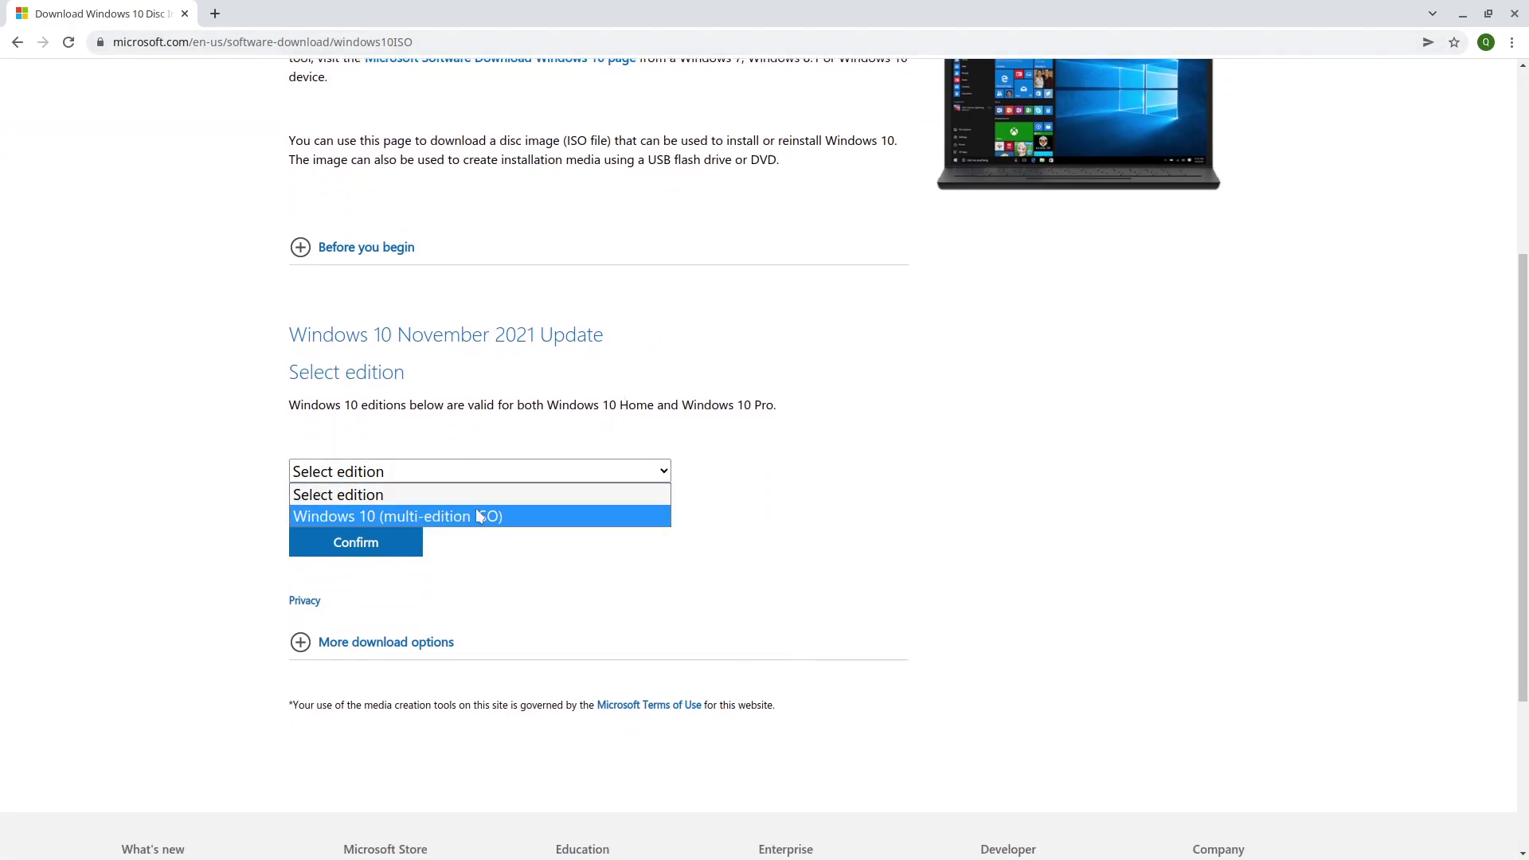
{"action": "left_click", "coordinate": [480, 514]}
{"action": "left_click", "coordinate": [372, 546]}
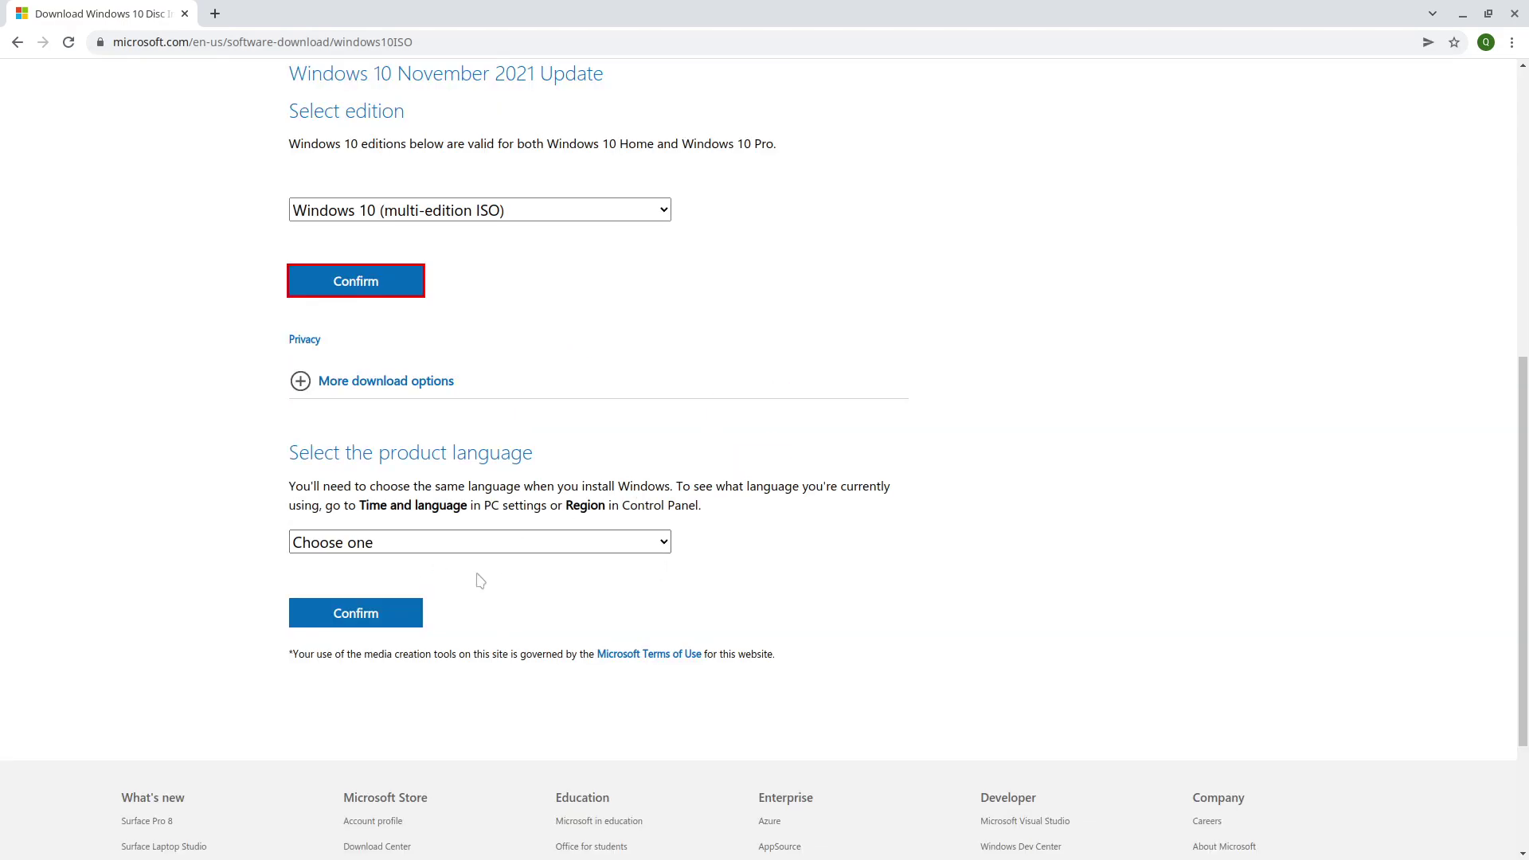
Confirm English as the product language and request the 64-bit Windows 10 download, cancelling the save and minimizing the browser window.
{"action": "left_click", "coordinate": [634, 542]}
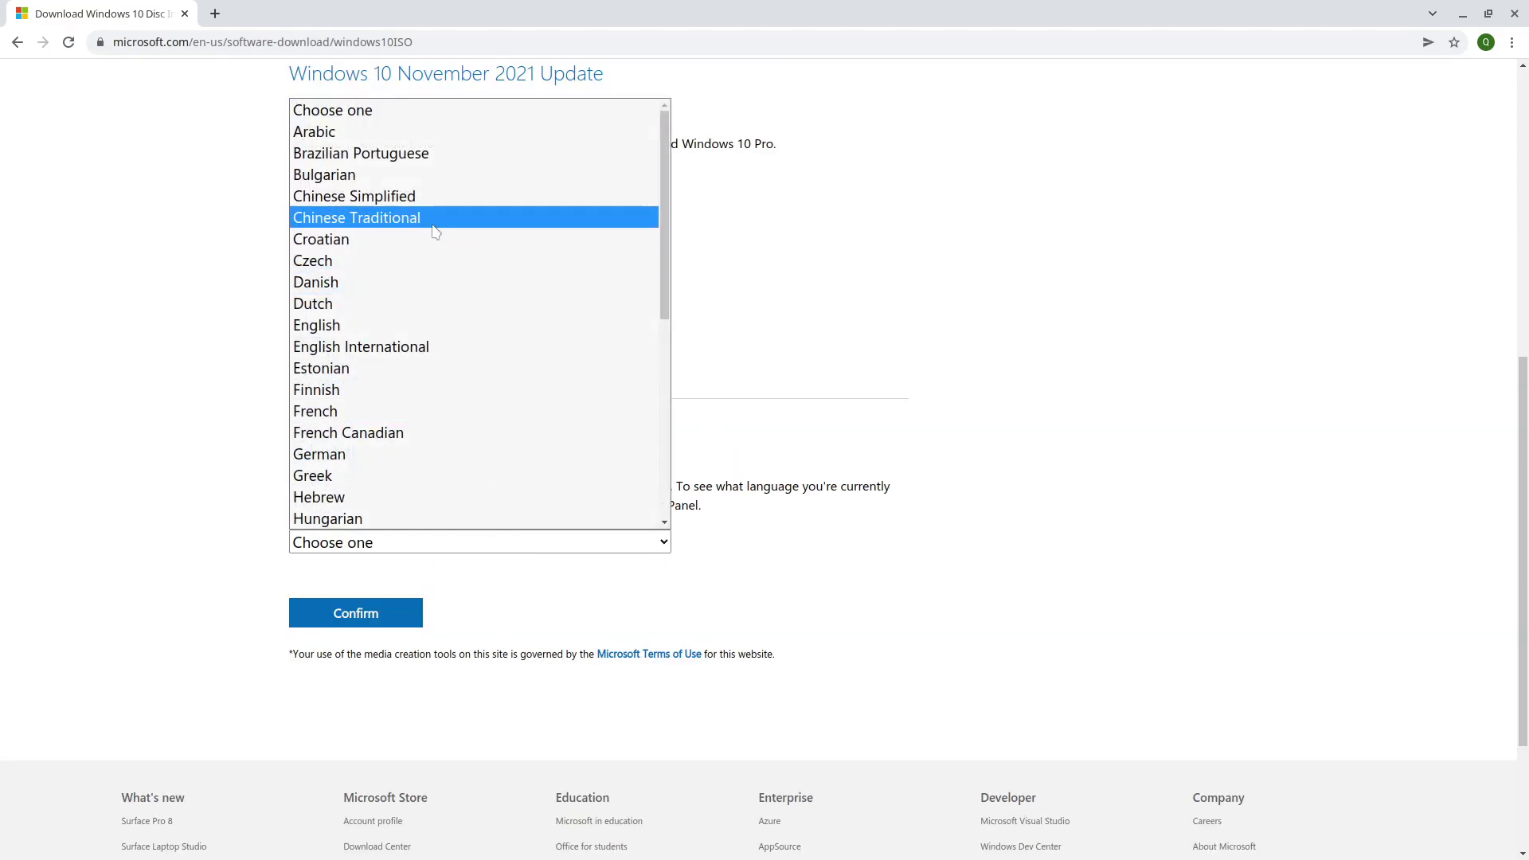
{"action": "left_click", "coordinate": [411, 326]}
{"action": "left_click", "coordinate": [370, 617]}
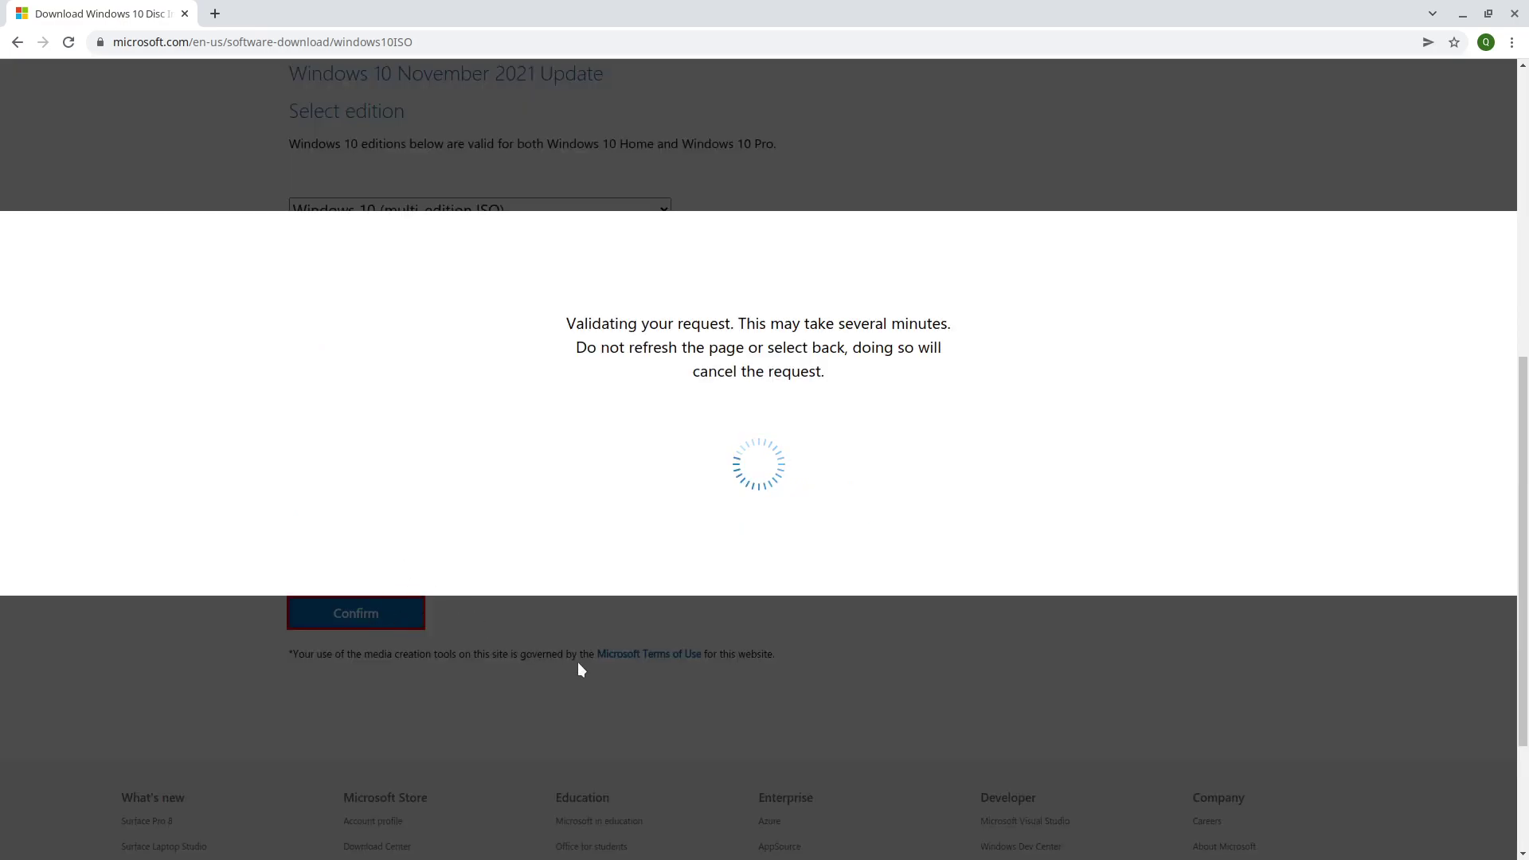
{"action": "scroll", "coordinate": [513, 660], "scroll_direction": "up", "scroll_amount": 2}
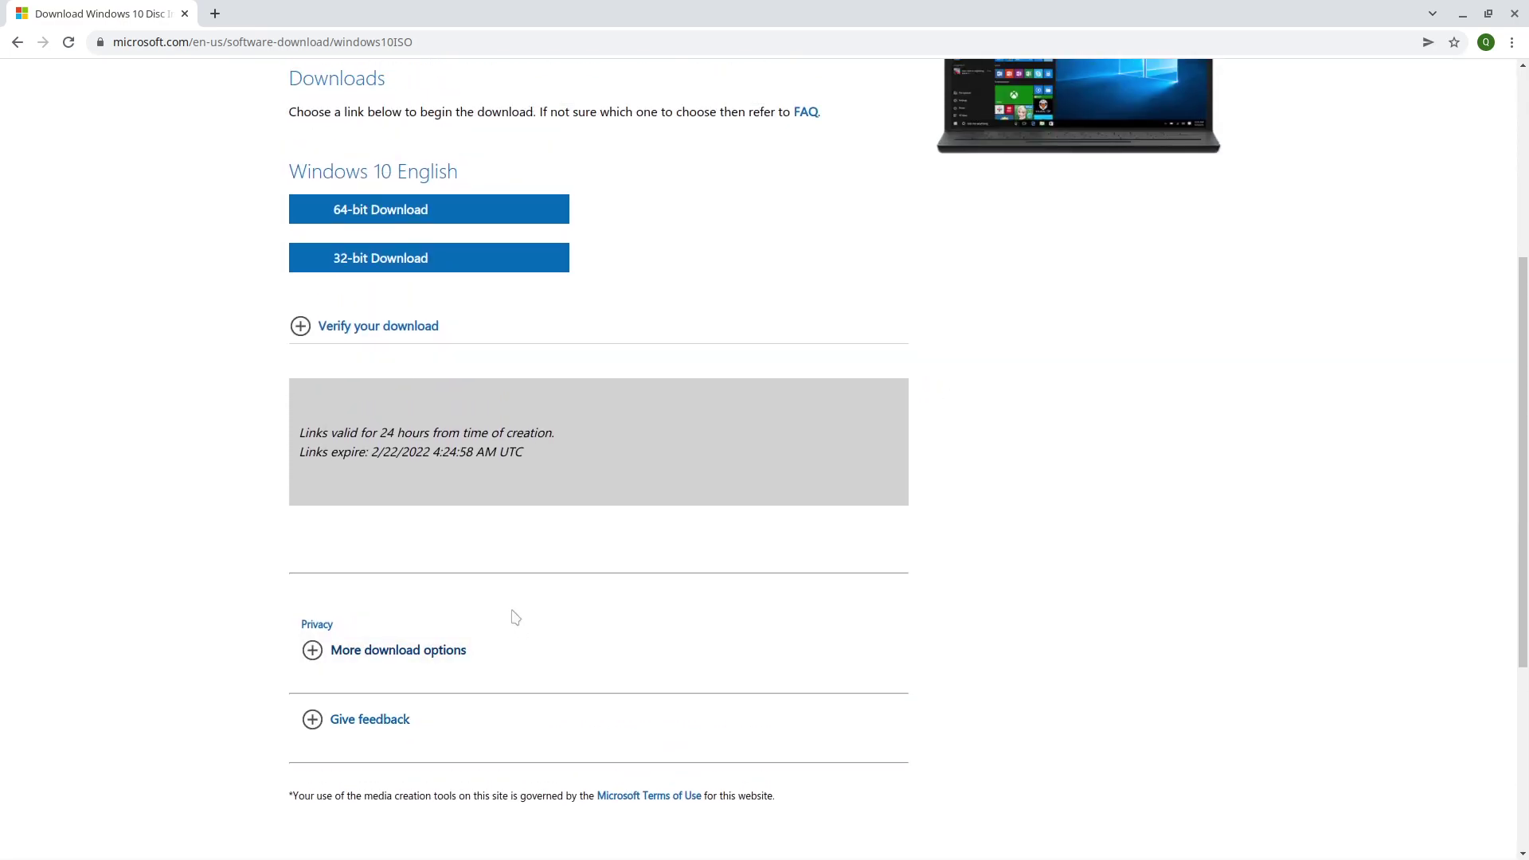
{"action": "left_click", "coordinate": [362, 215]}
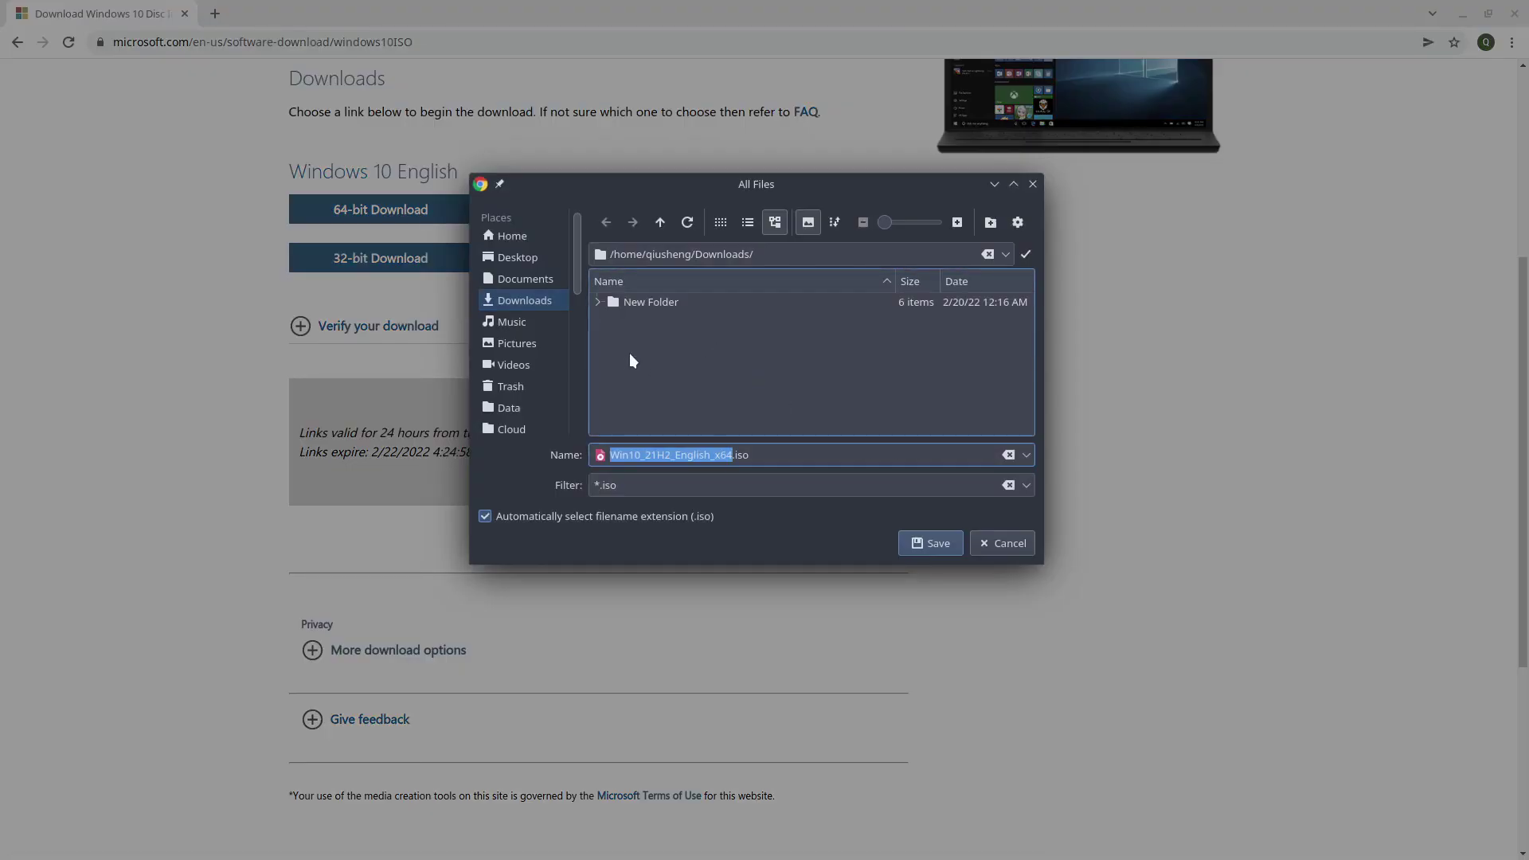
{"action": "left_click", "coordinate": [988, 544]}
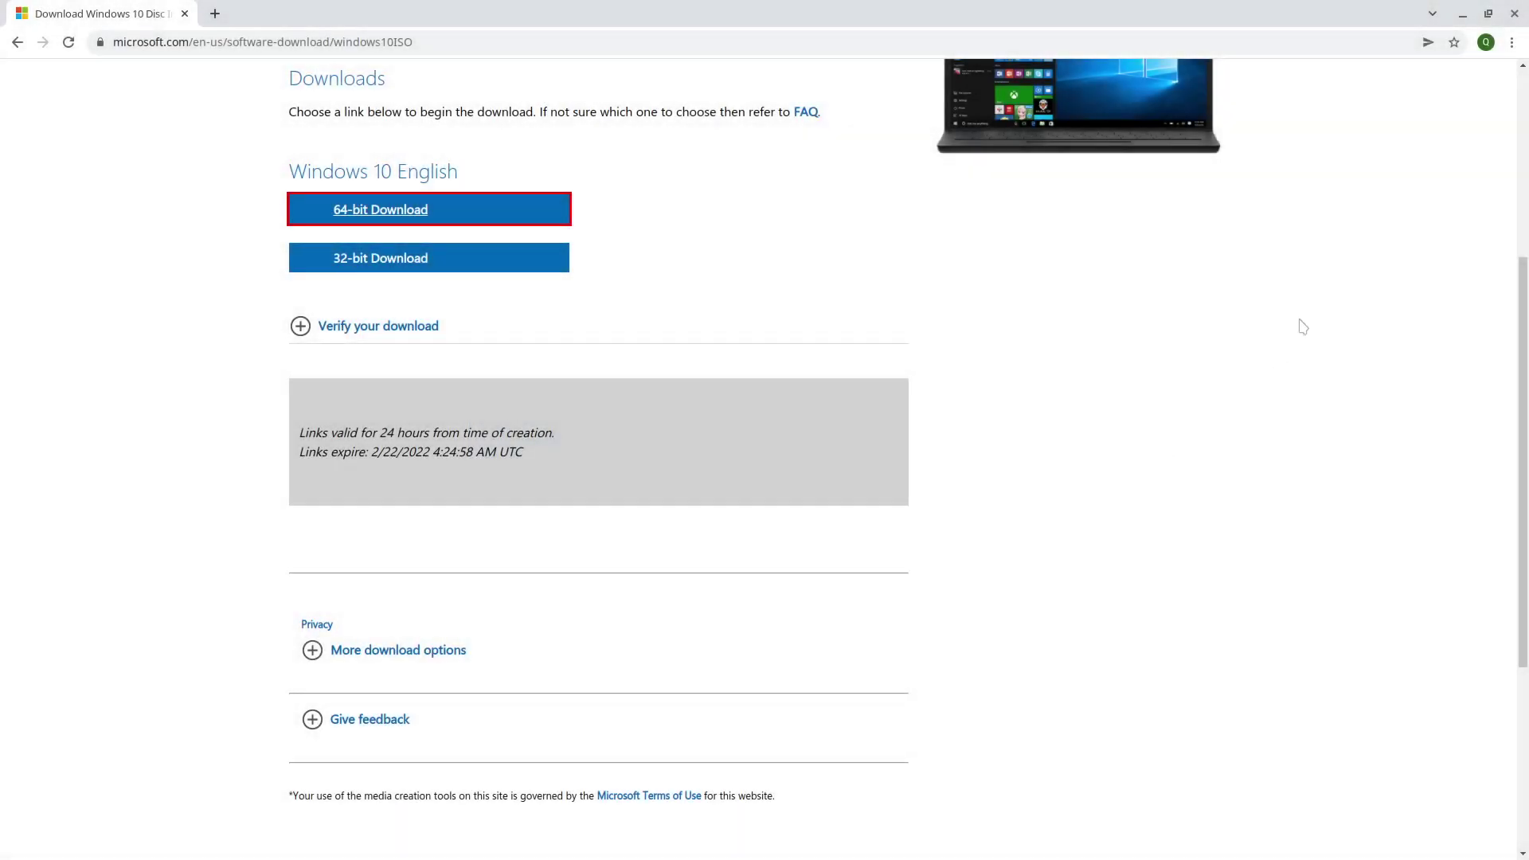
{"action": "left_click", "coordinate": [1463, 15]}
{"action": "scroll", "coordinate": [250, 313], "scroll_direction": "up", "scroll_amount": 3}
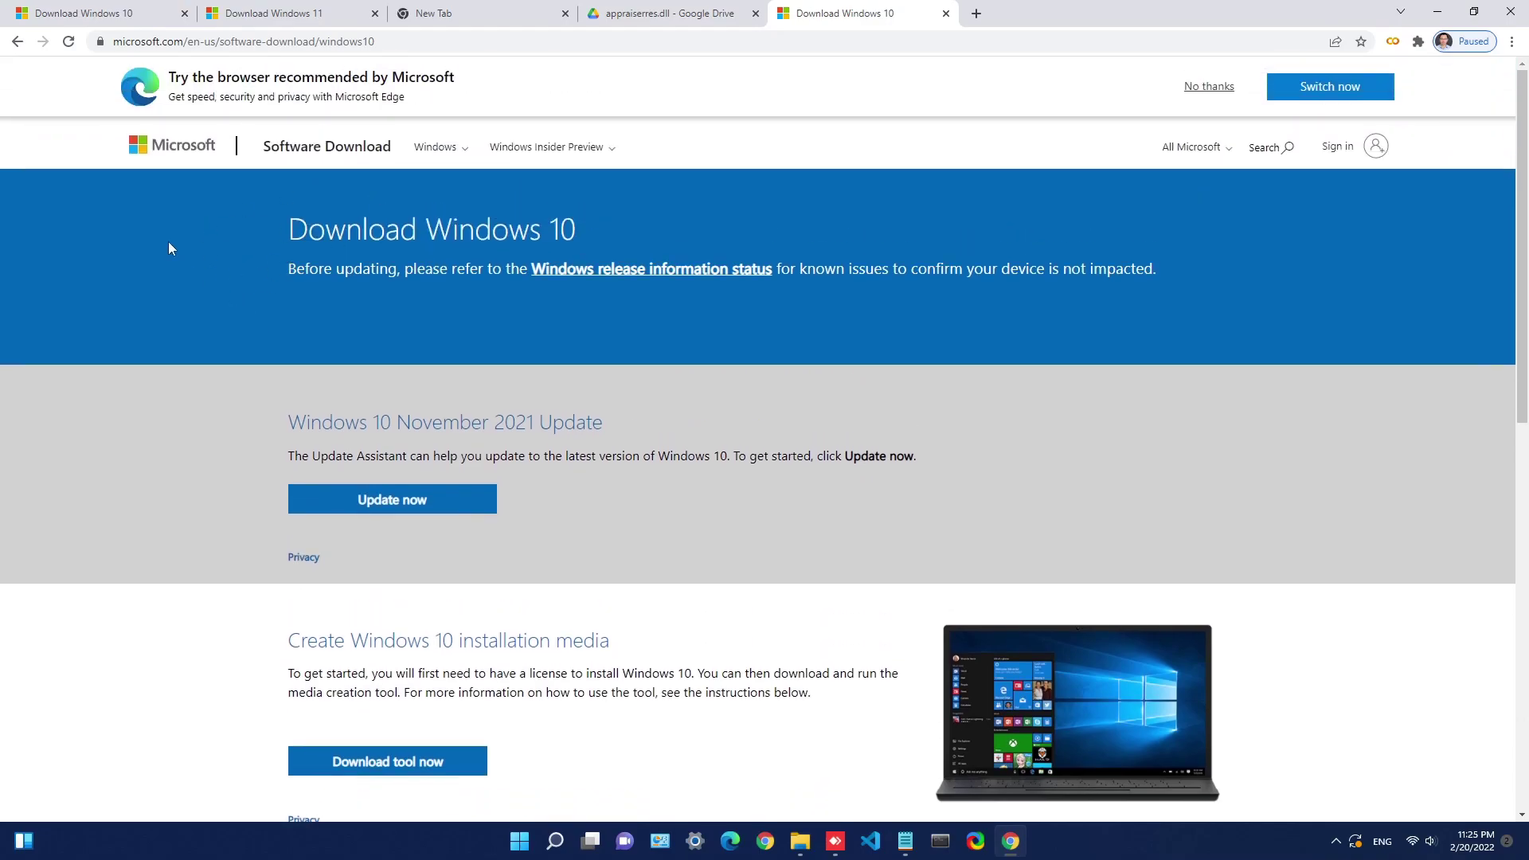
Minimize the browser window and close all open link.txt Notepad windows.
{"action": "scroll", "coordinate": [443, 356], "scroll_direction": "down", "scroll_amount": 7}
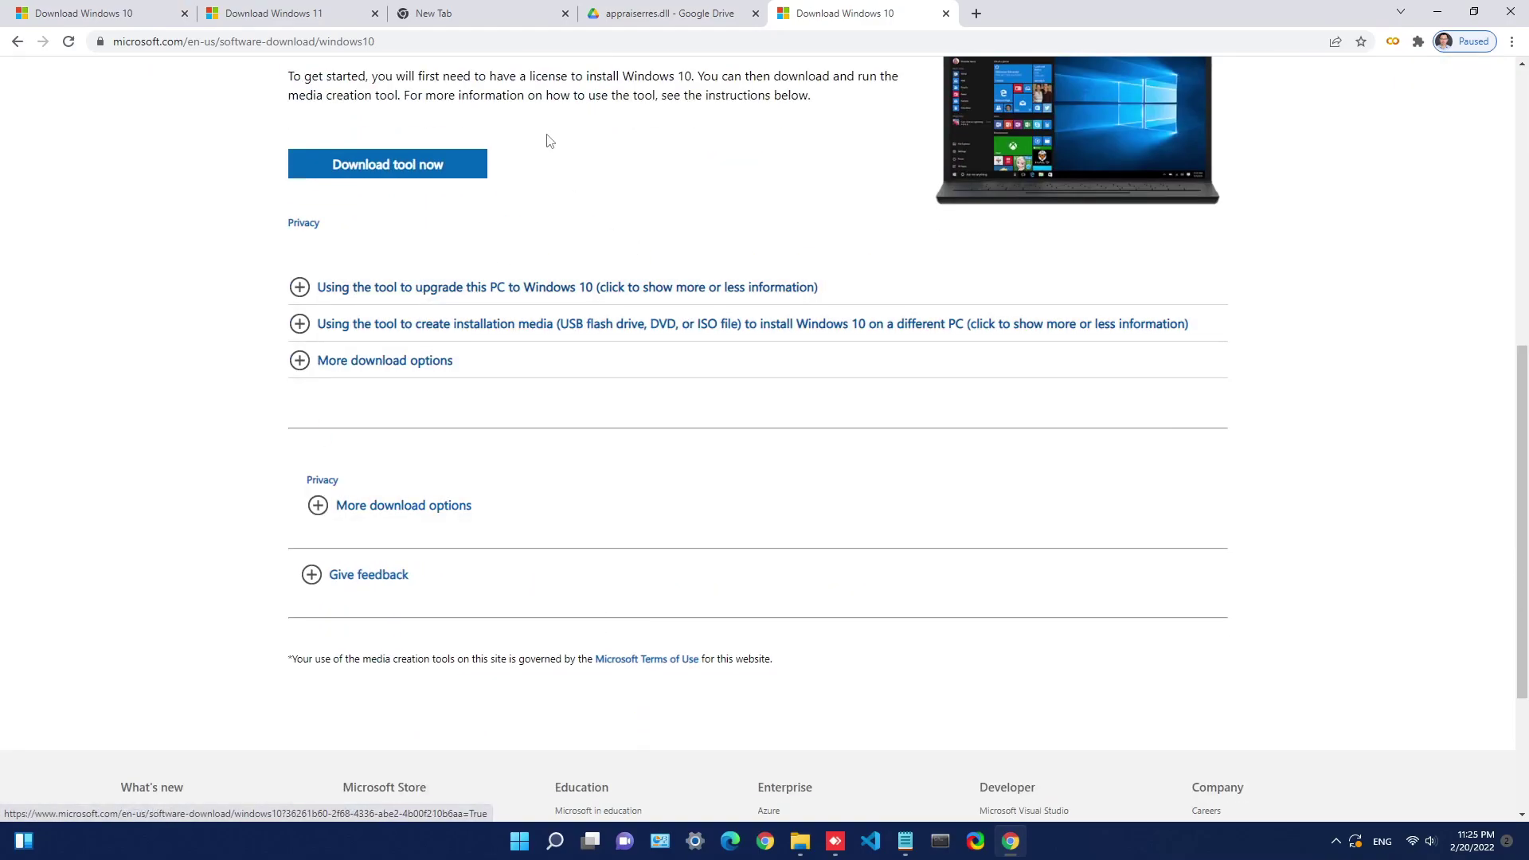
{"action": "left_click", "coordinate": [637, 16]}
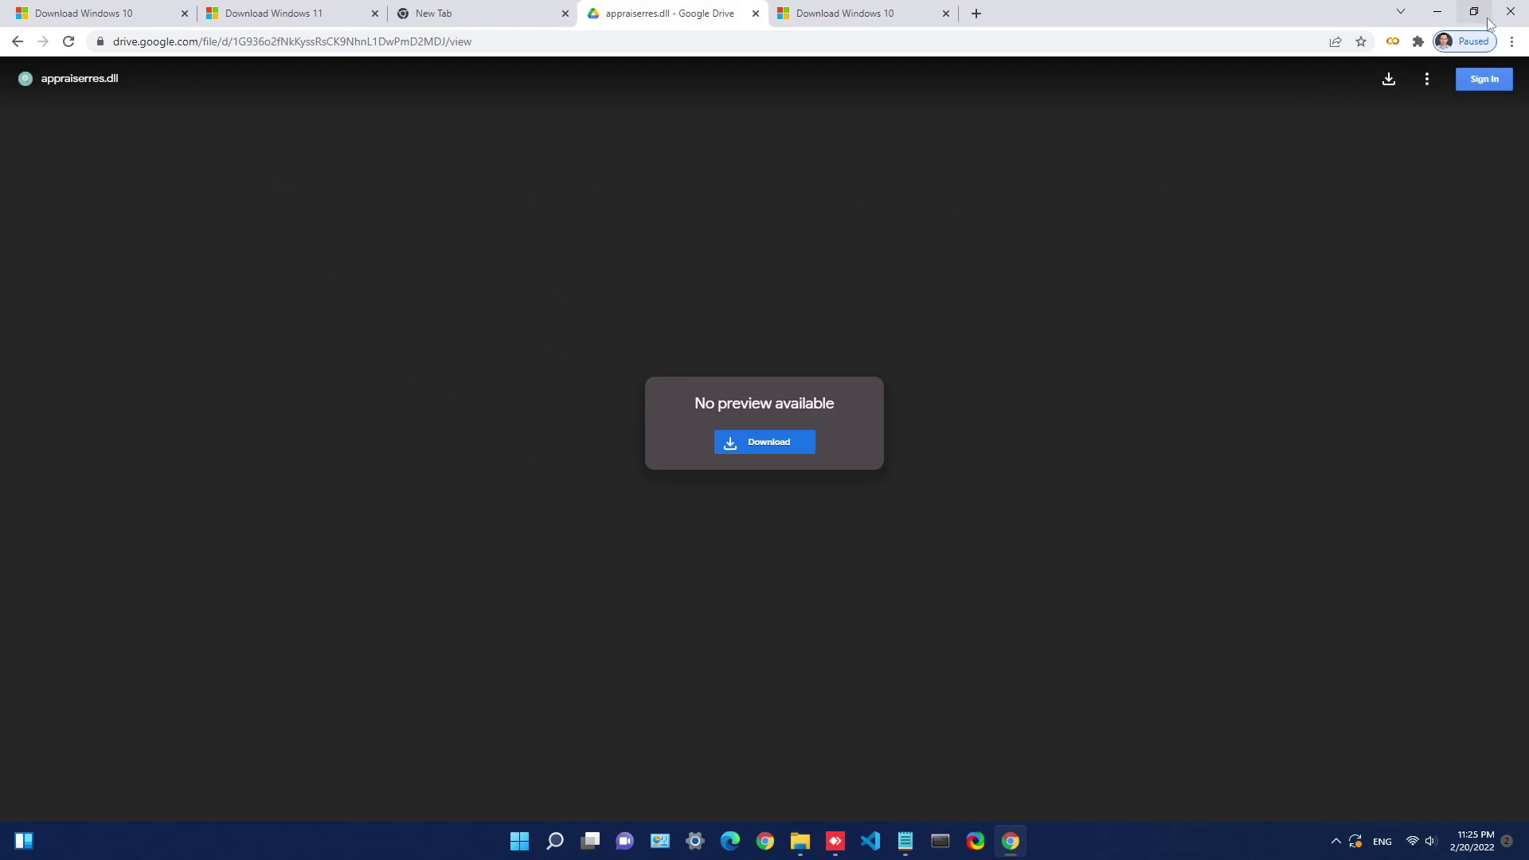
{"action": "left_click", "coordinate": [1437, 14]}
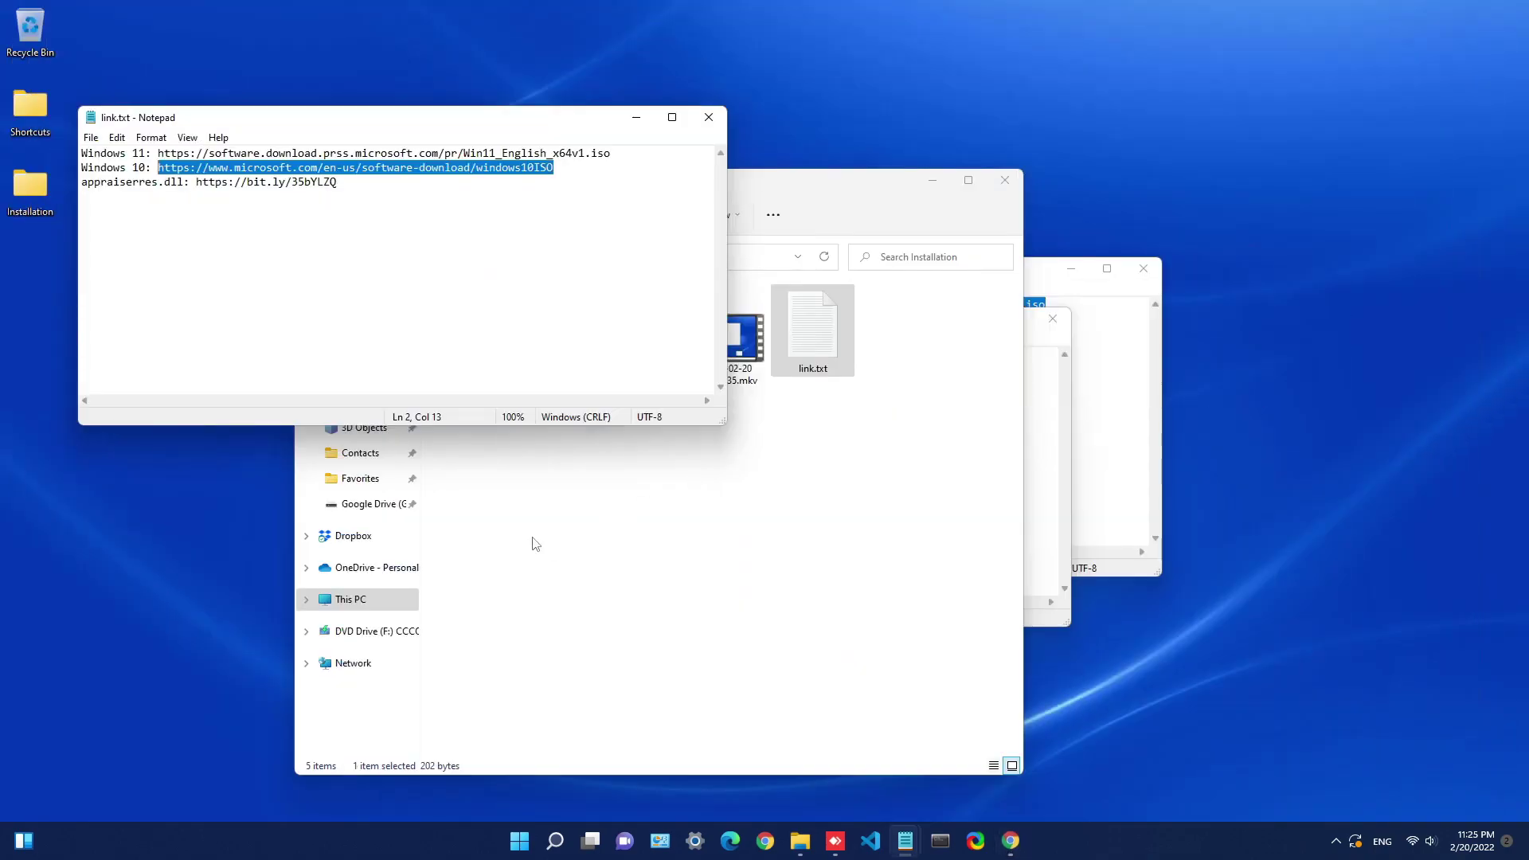
{"action": "left_click_drag", "start_coordinate": [577, 125], "coordinate": [658, 263]}
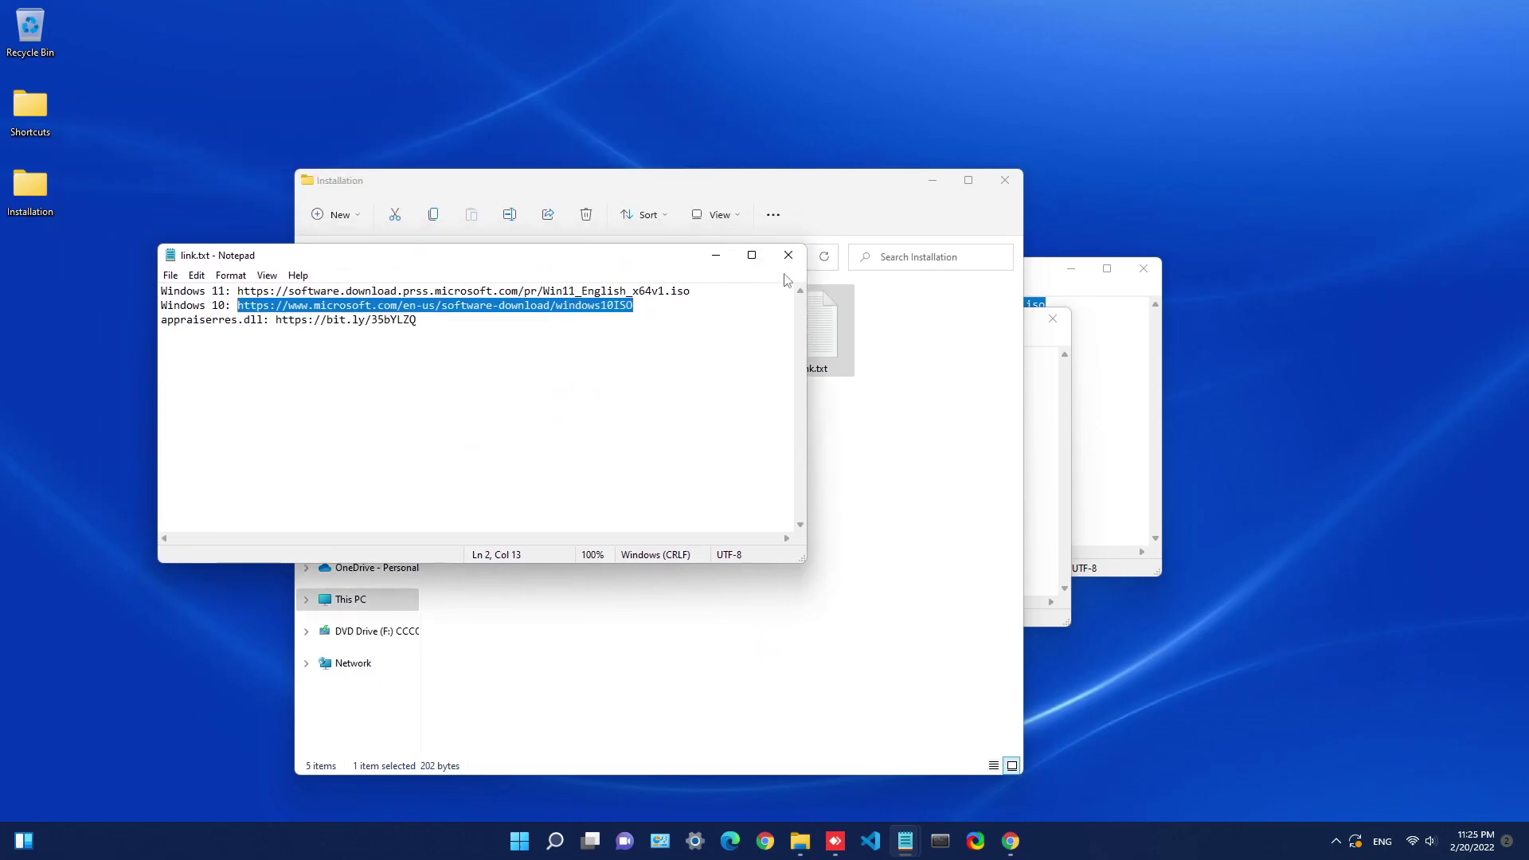
{"action": "left_click", "coordinate": [790, 256]}
{"action": "left_click", "coordinate": [1052, 319]}
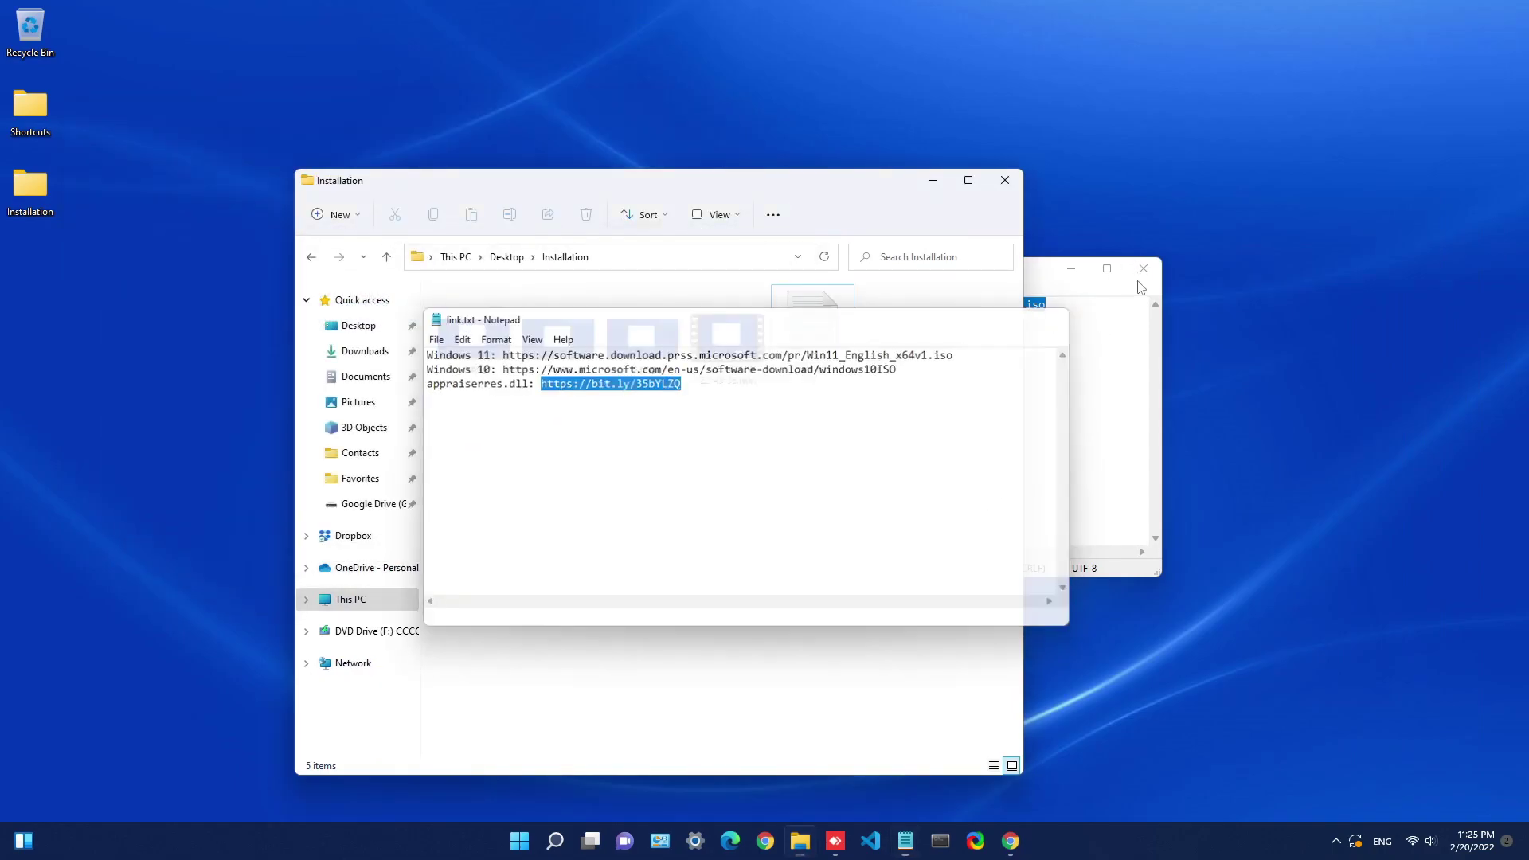
{"action": "left_click", "coordinate": [1144, 268]}
Mount Win11_English_x64v1.iso from the Downloads folder, allowing the file to open.
{"action": "left_click", "coordinate": [368, 352]}
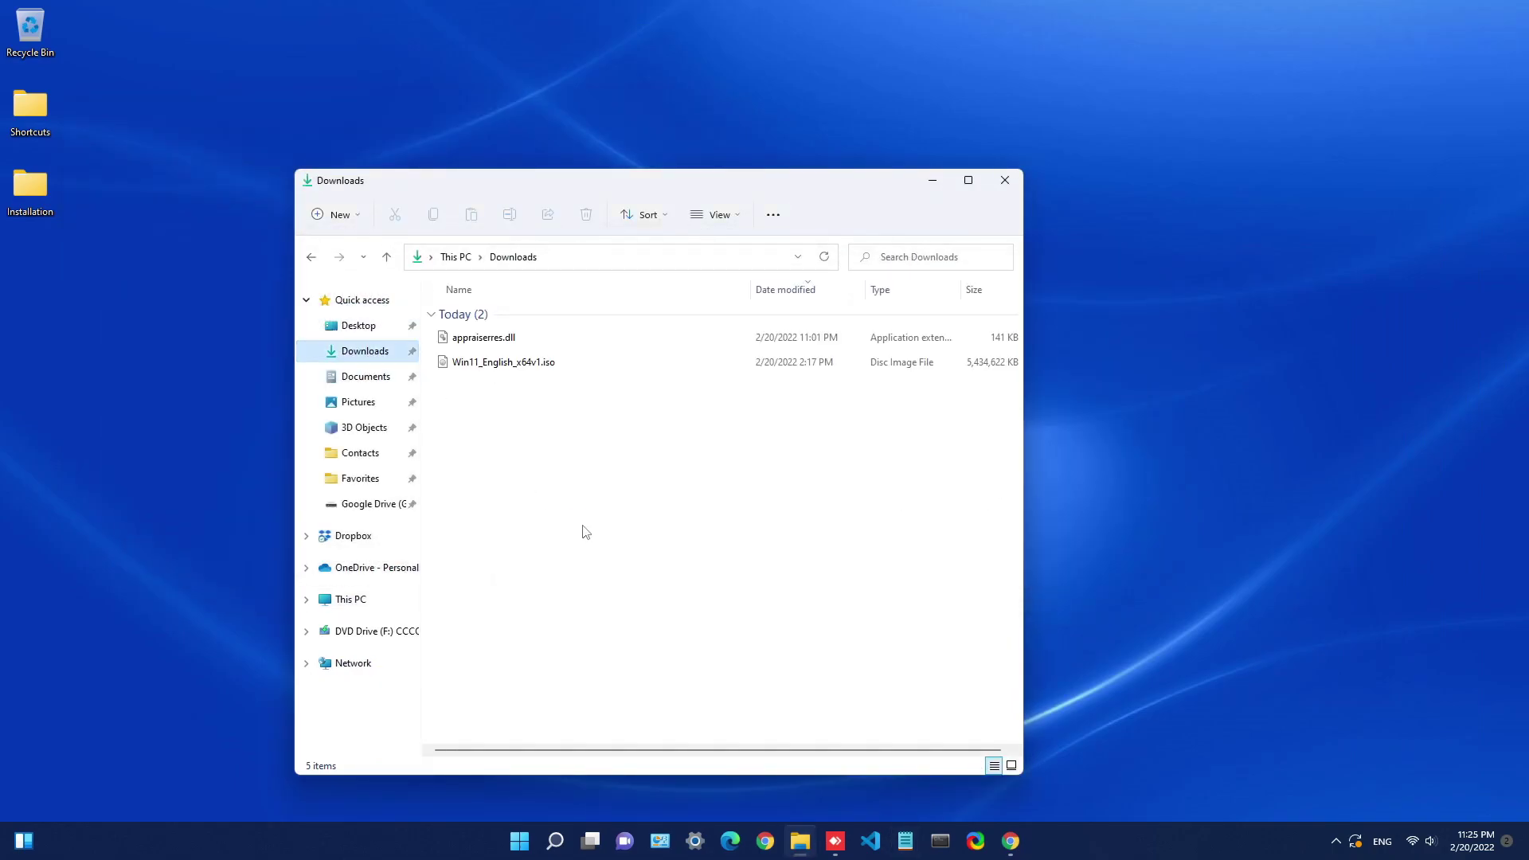
{"action": "left_click", "coordinate": [492, 365]}
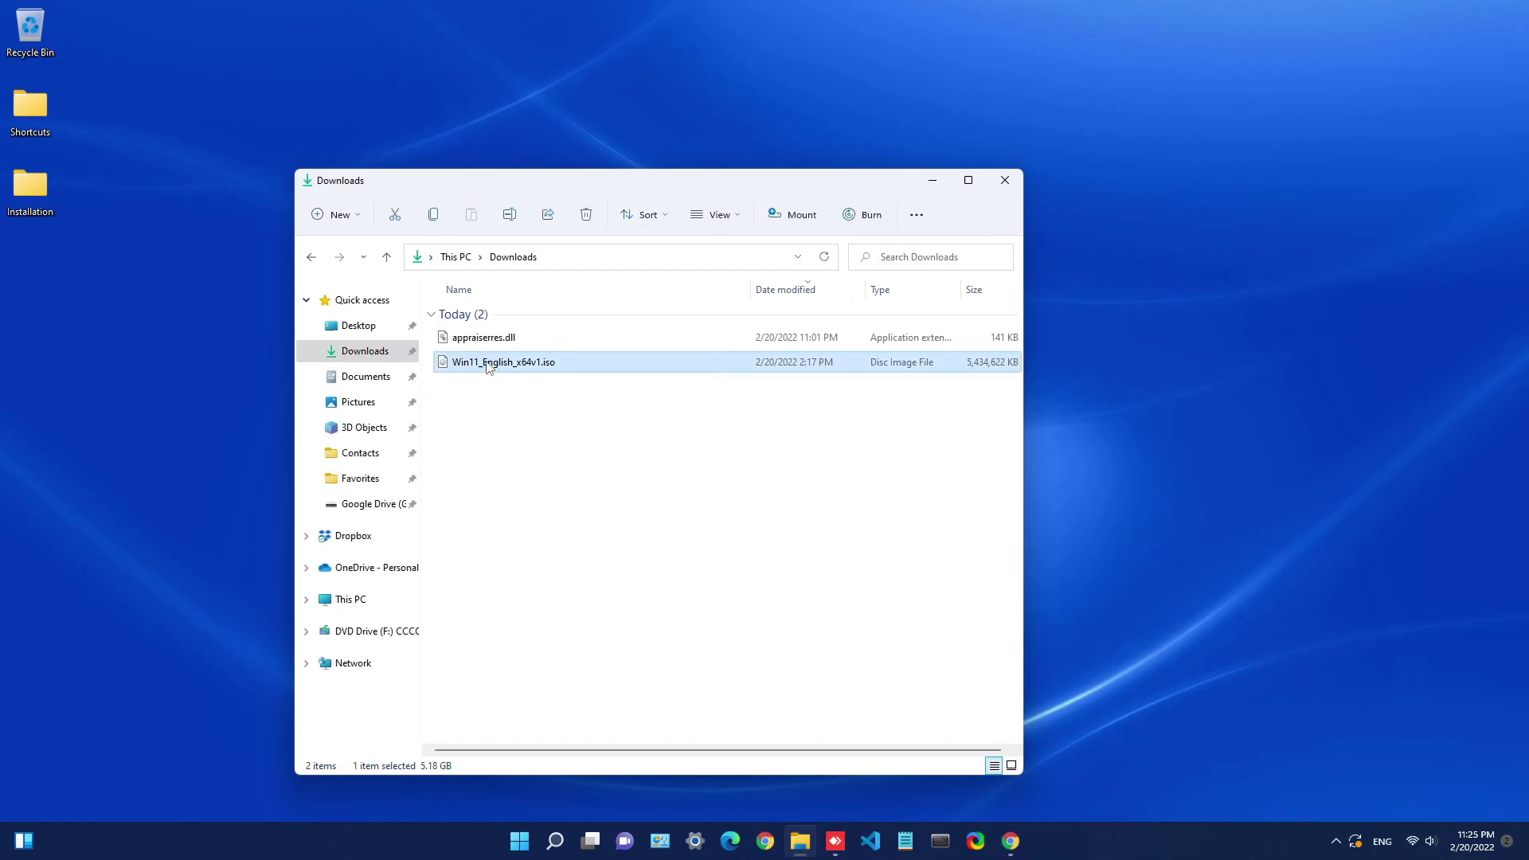
{"action": "double_click", "coordinate": [489, 364]}
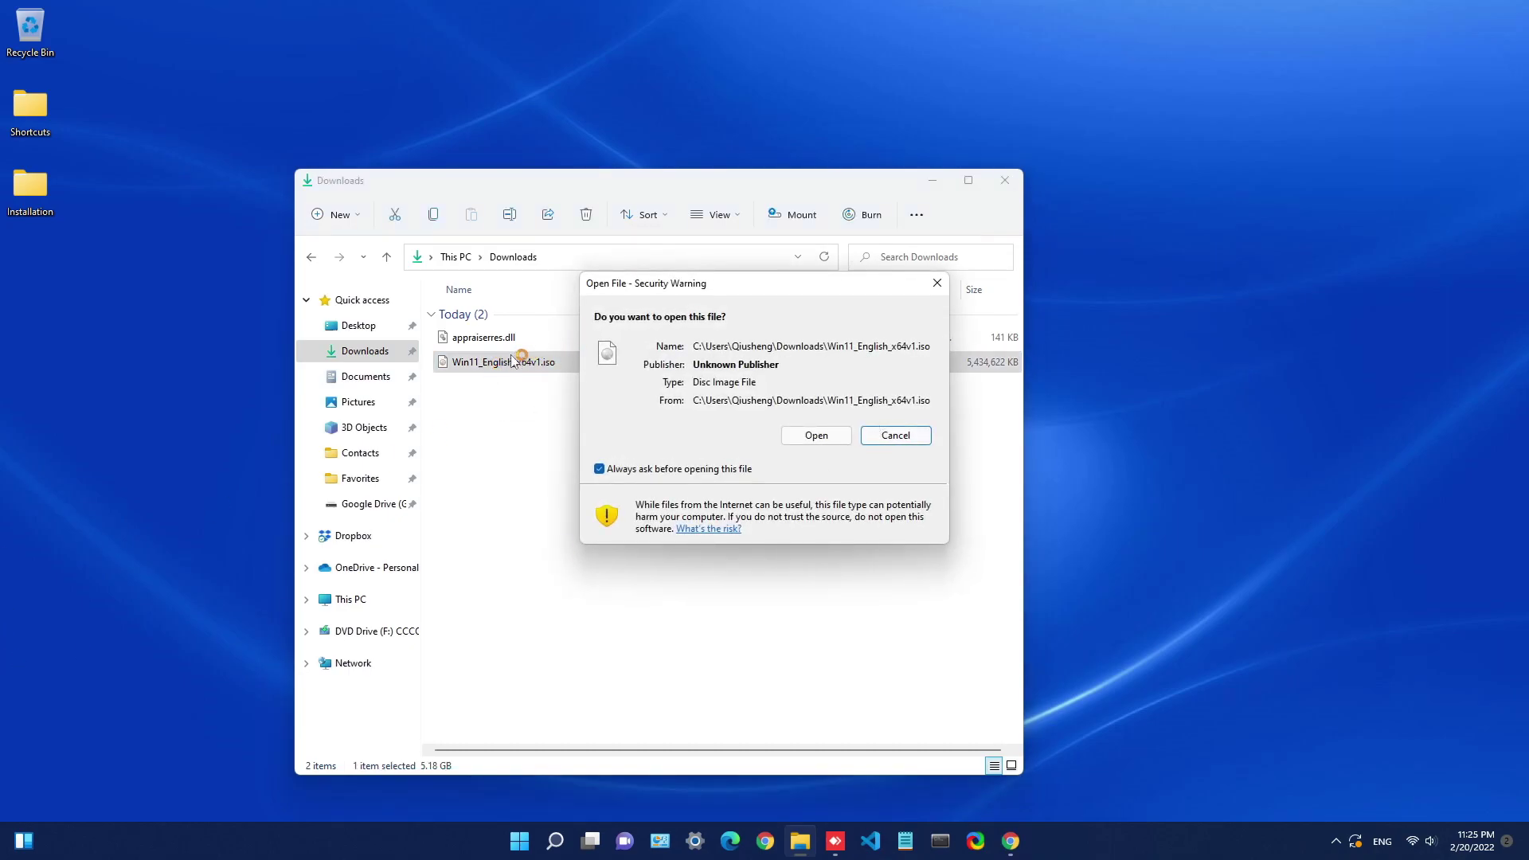
{"action": "left_click", "coordinate": [816, 435]}
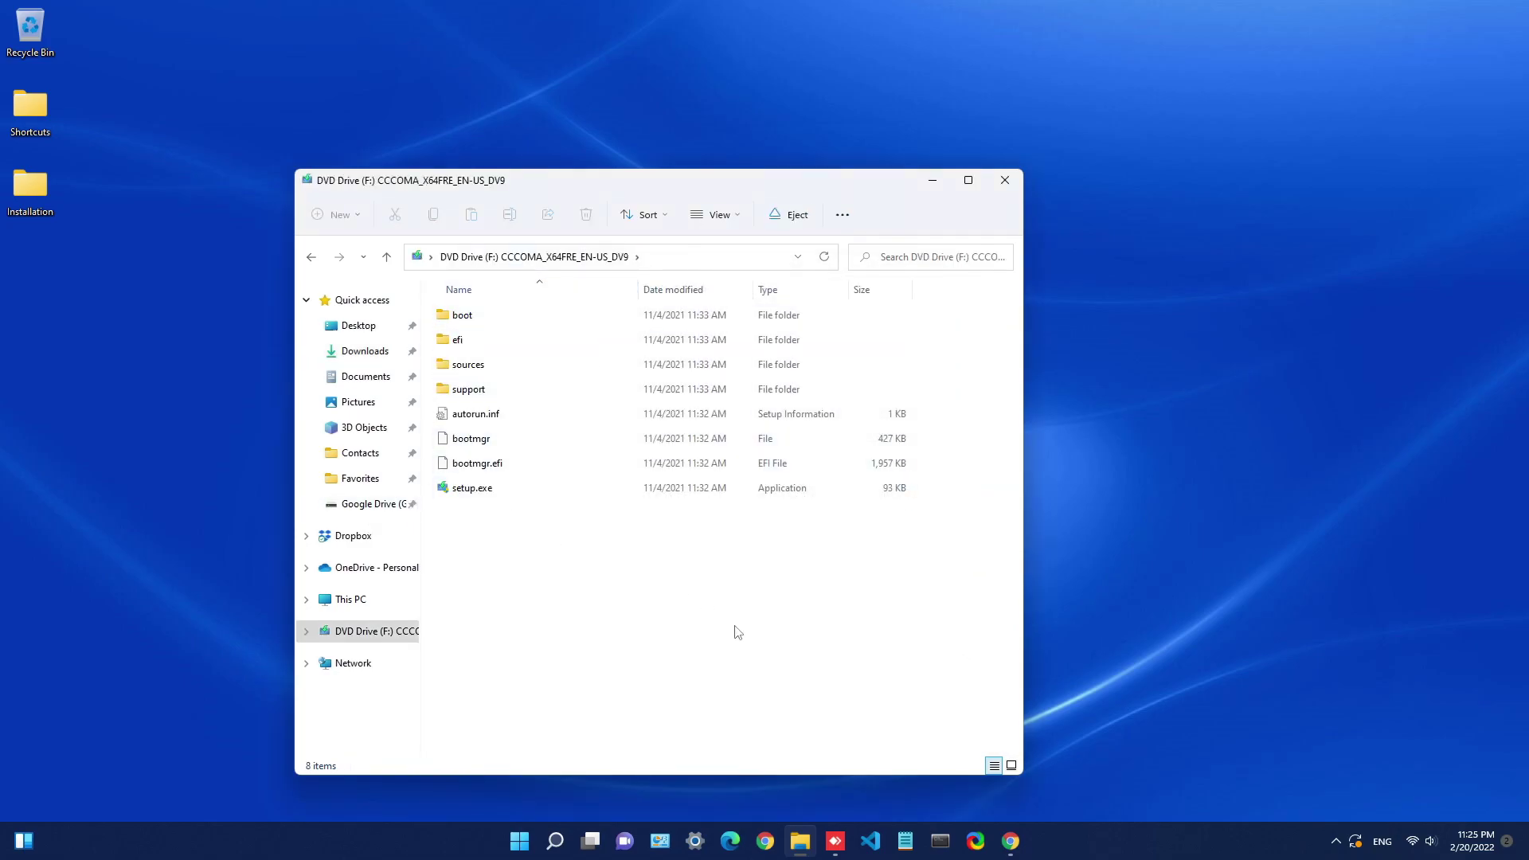
Copy all files and folders of the mounted Windows 11 DVD drive to the clipboard.
{"action": "left_click_drag", "start_coordinate": [734, 629], "coordinate": [446, 293]}
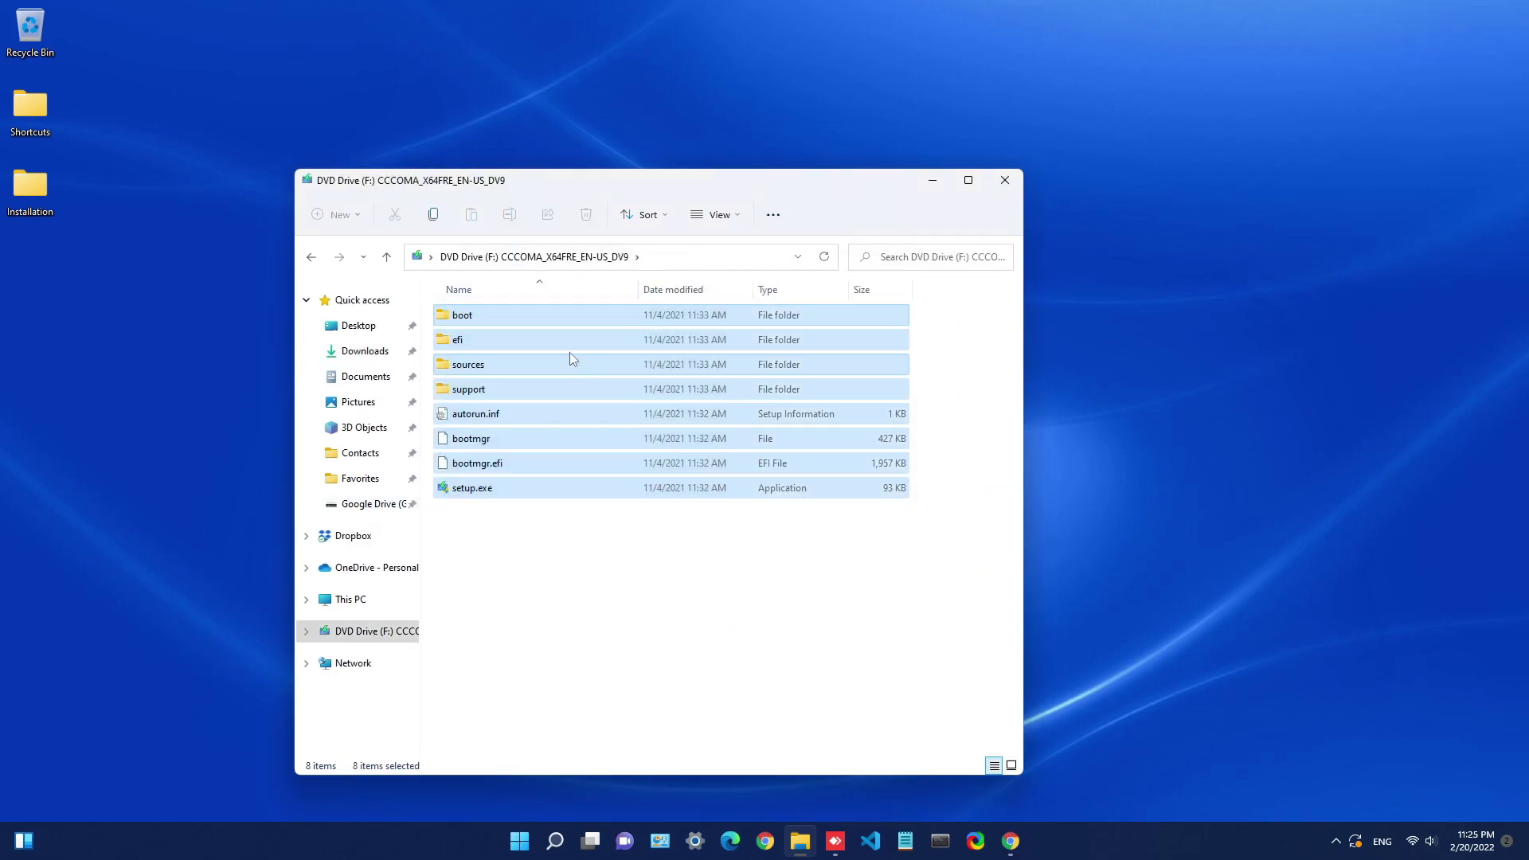
{"action": "right_click", "coordinate": [528, 315]}
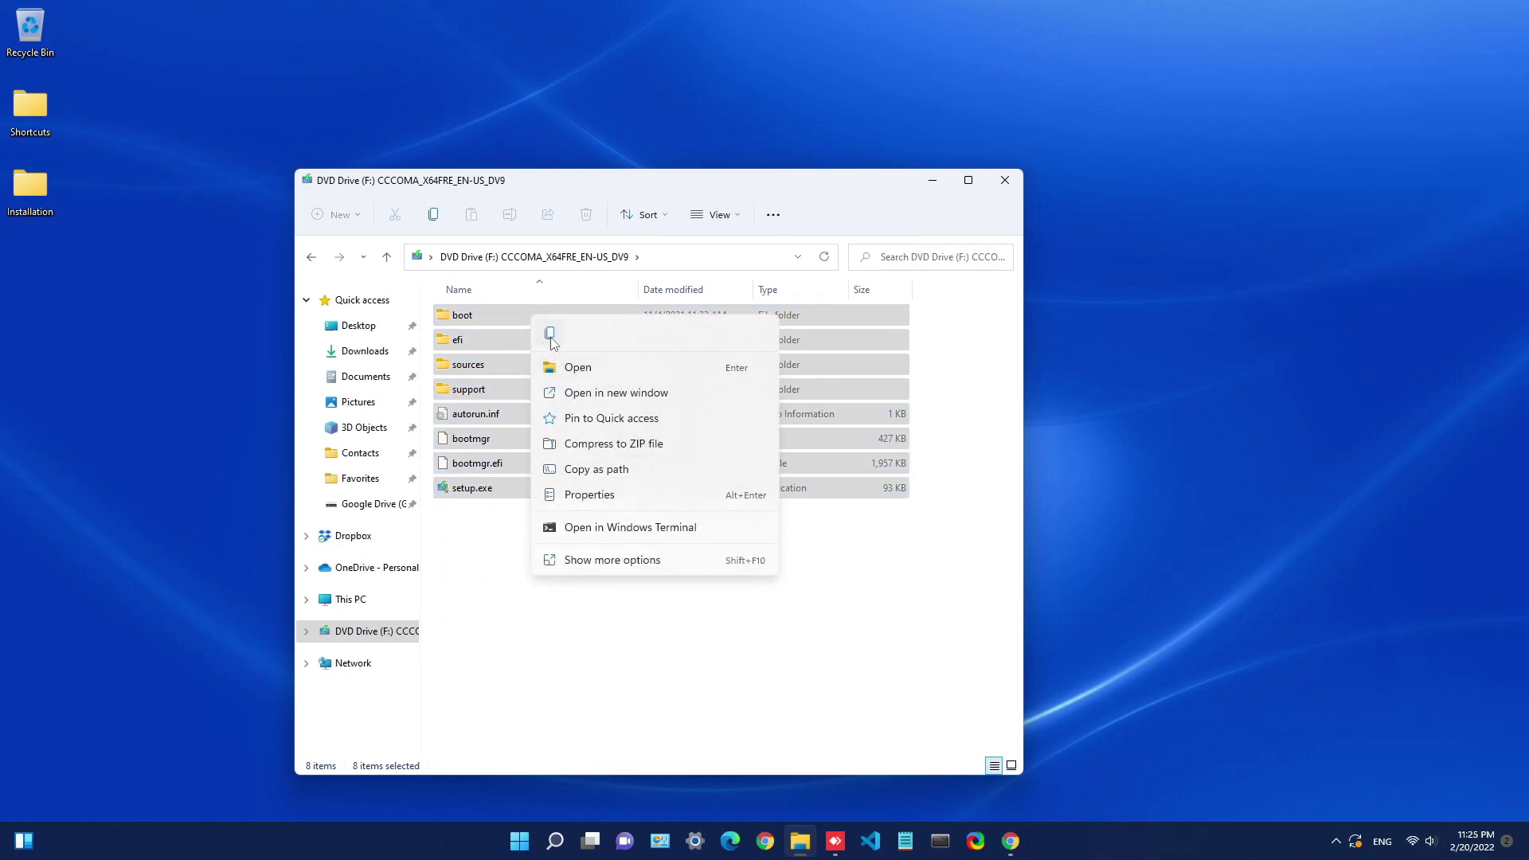
{"action": "left_click", "coordinate": [552, 335]}
Create a new folder named Win11 in the Downloads folder.
{"action": "left_click", "coordinate": [365, 351]}
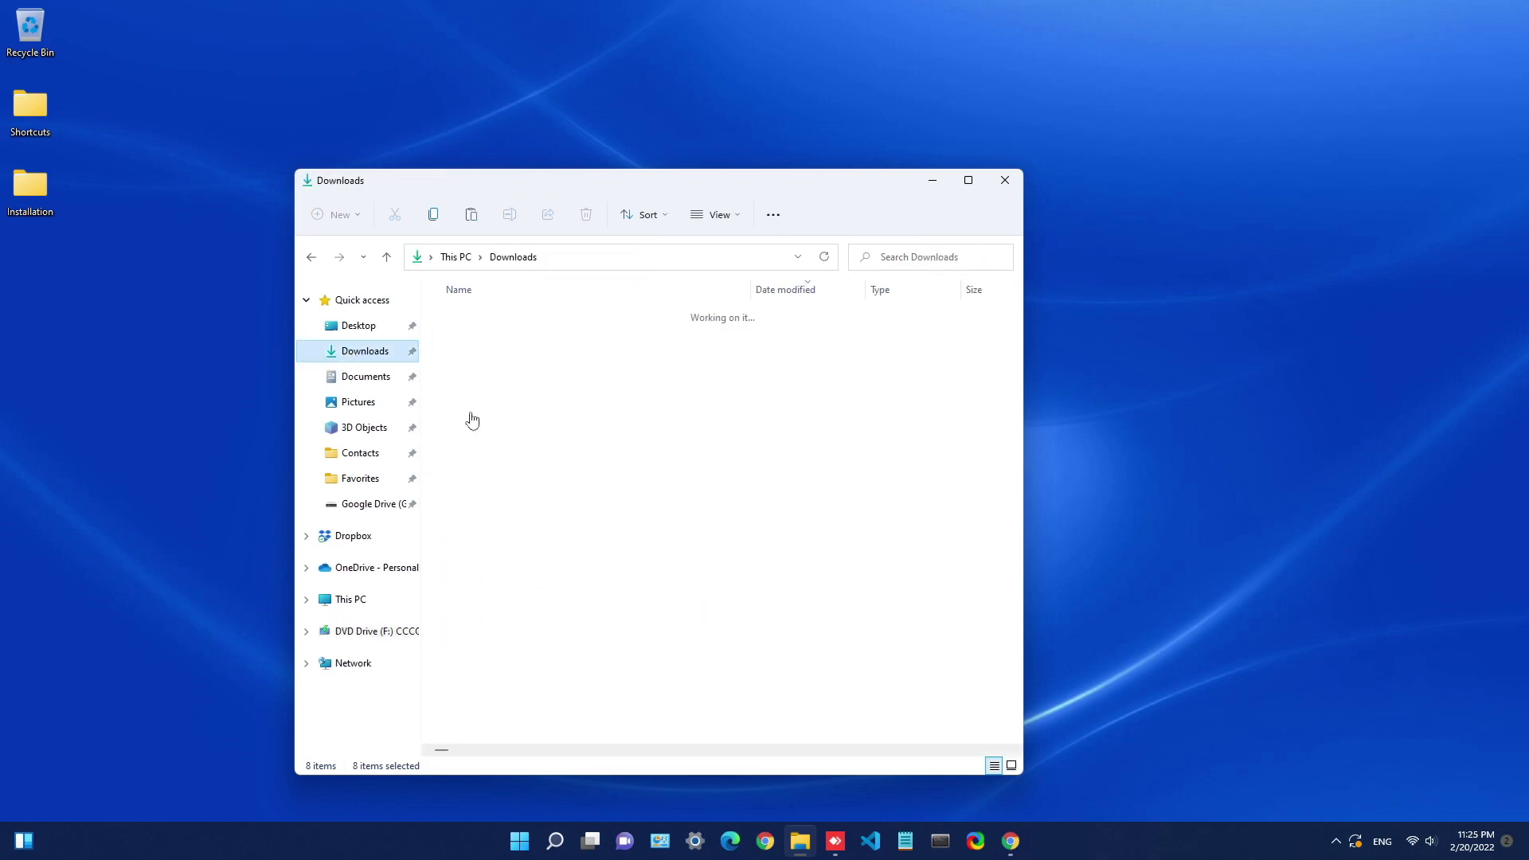
{"action": "right_click", "coordinate": [574, 418]}
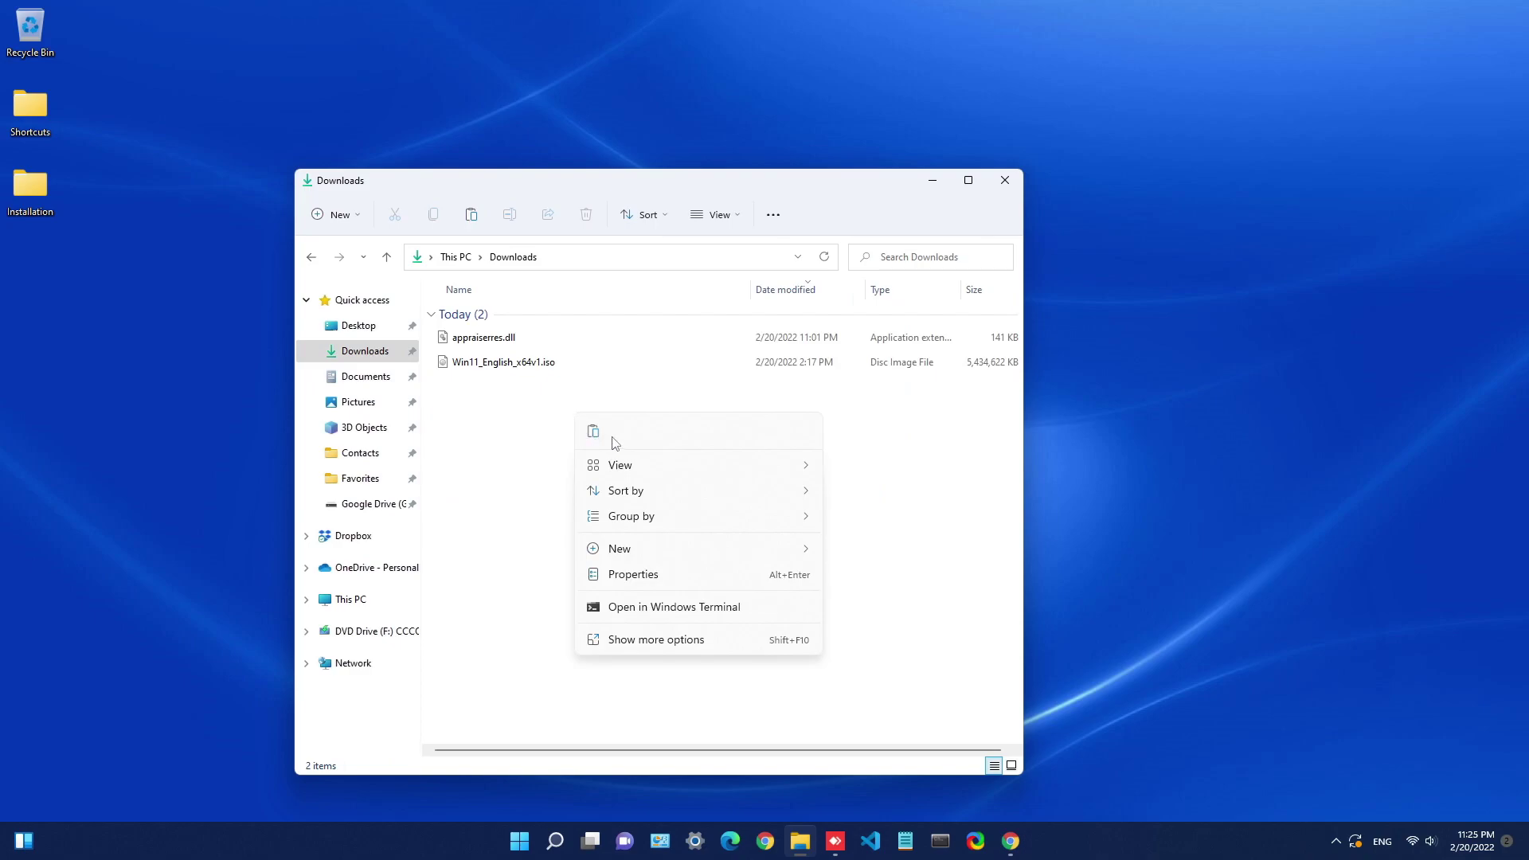
{"action": "mouse_move", "coordinate": [795, 551]}
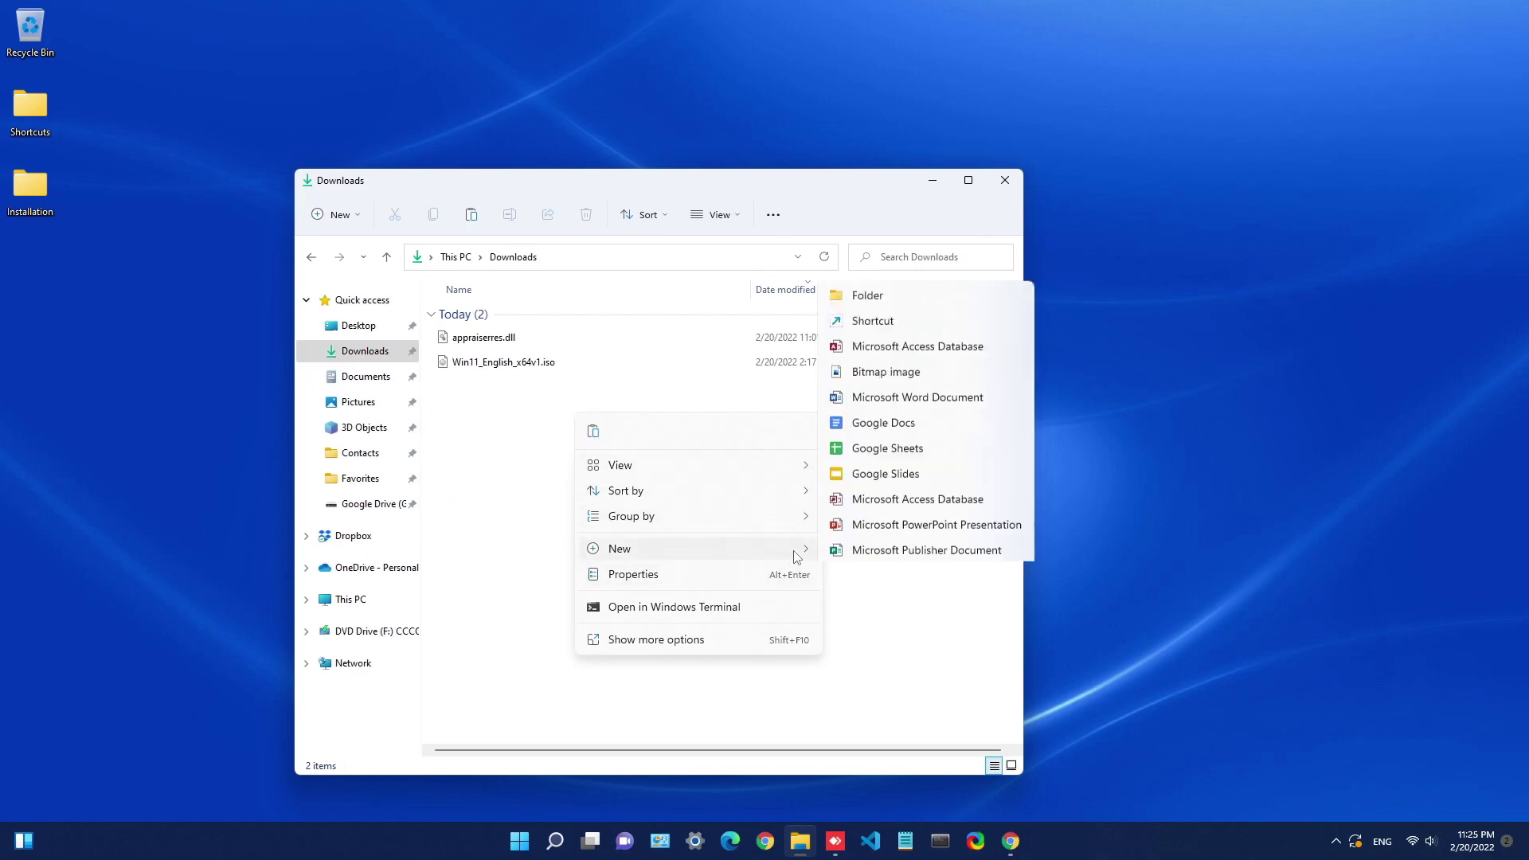
{"action": "left_click", "coordinate": [871, 164]}
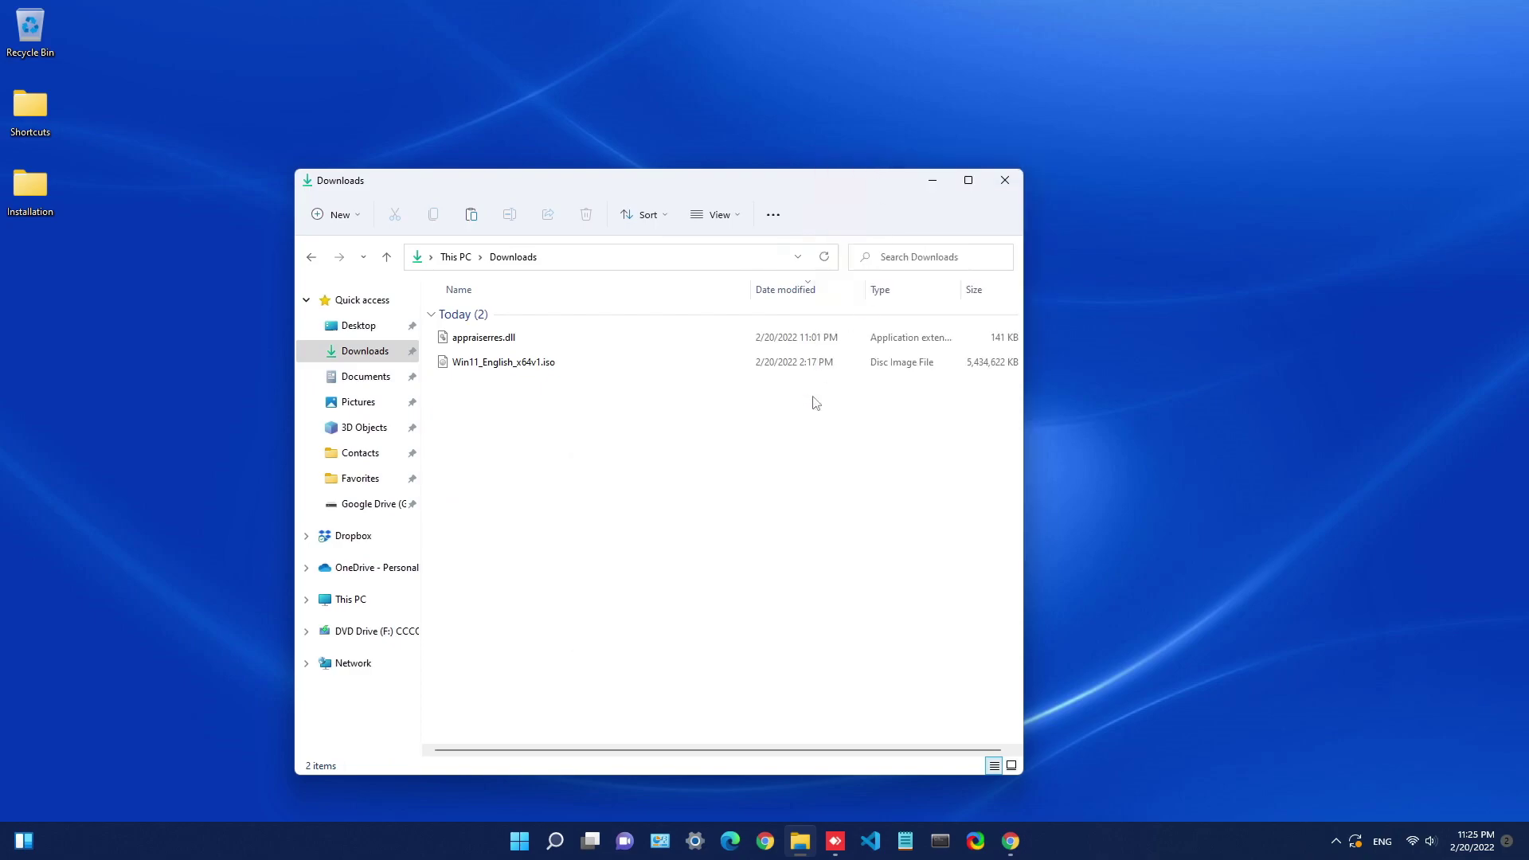
{"action": "type", "text": "W"}
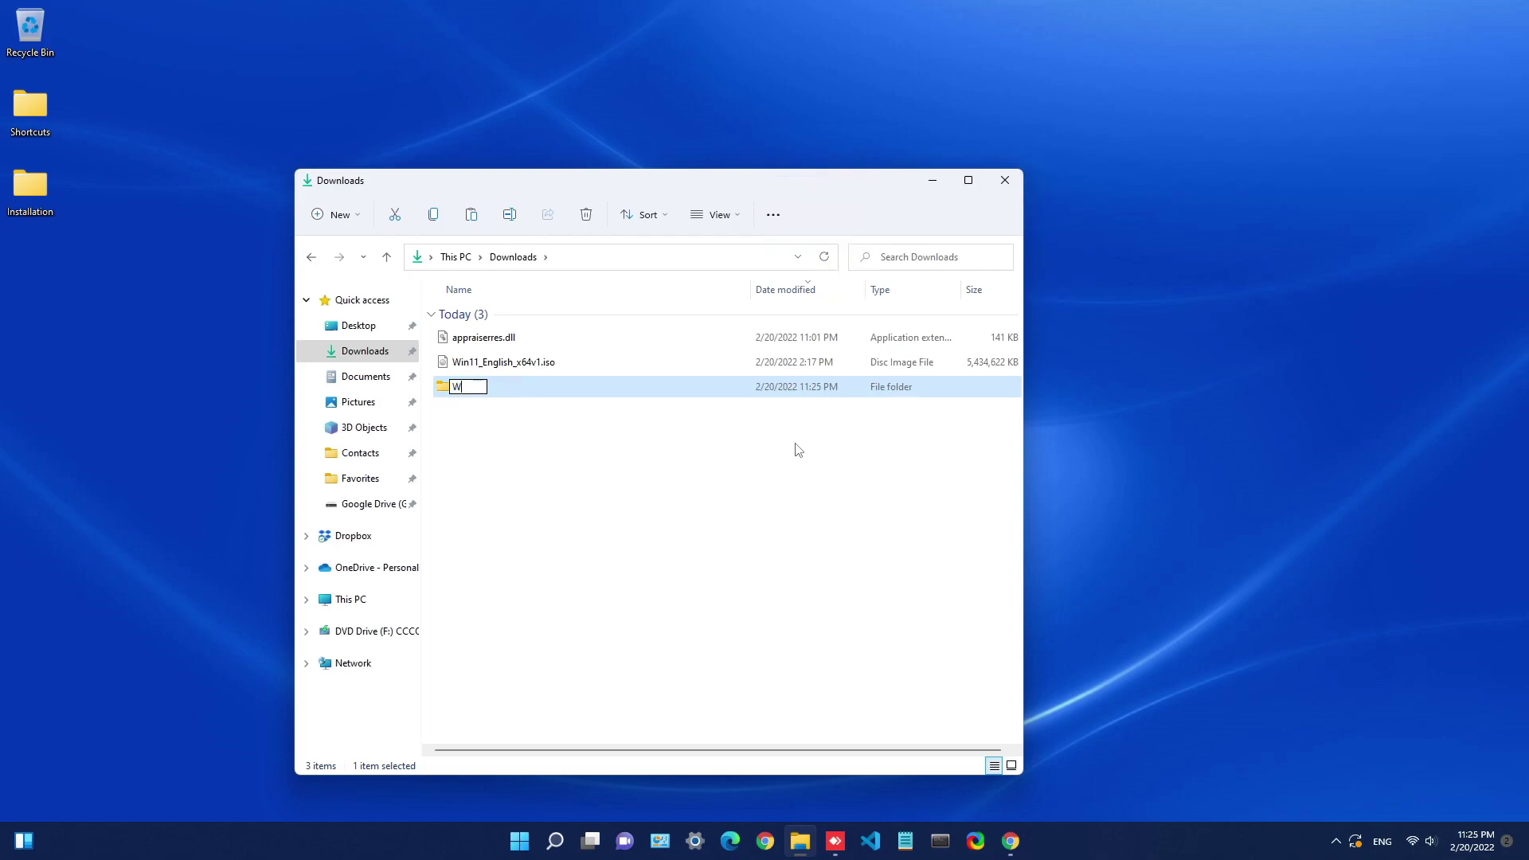
{"action": "type", "text": "Ein11"}
{"action": "key", "text": "Return"}
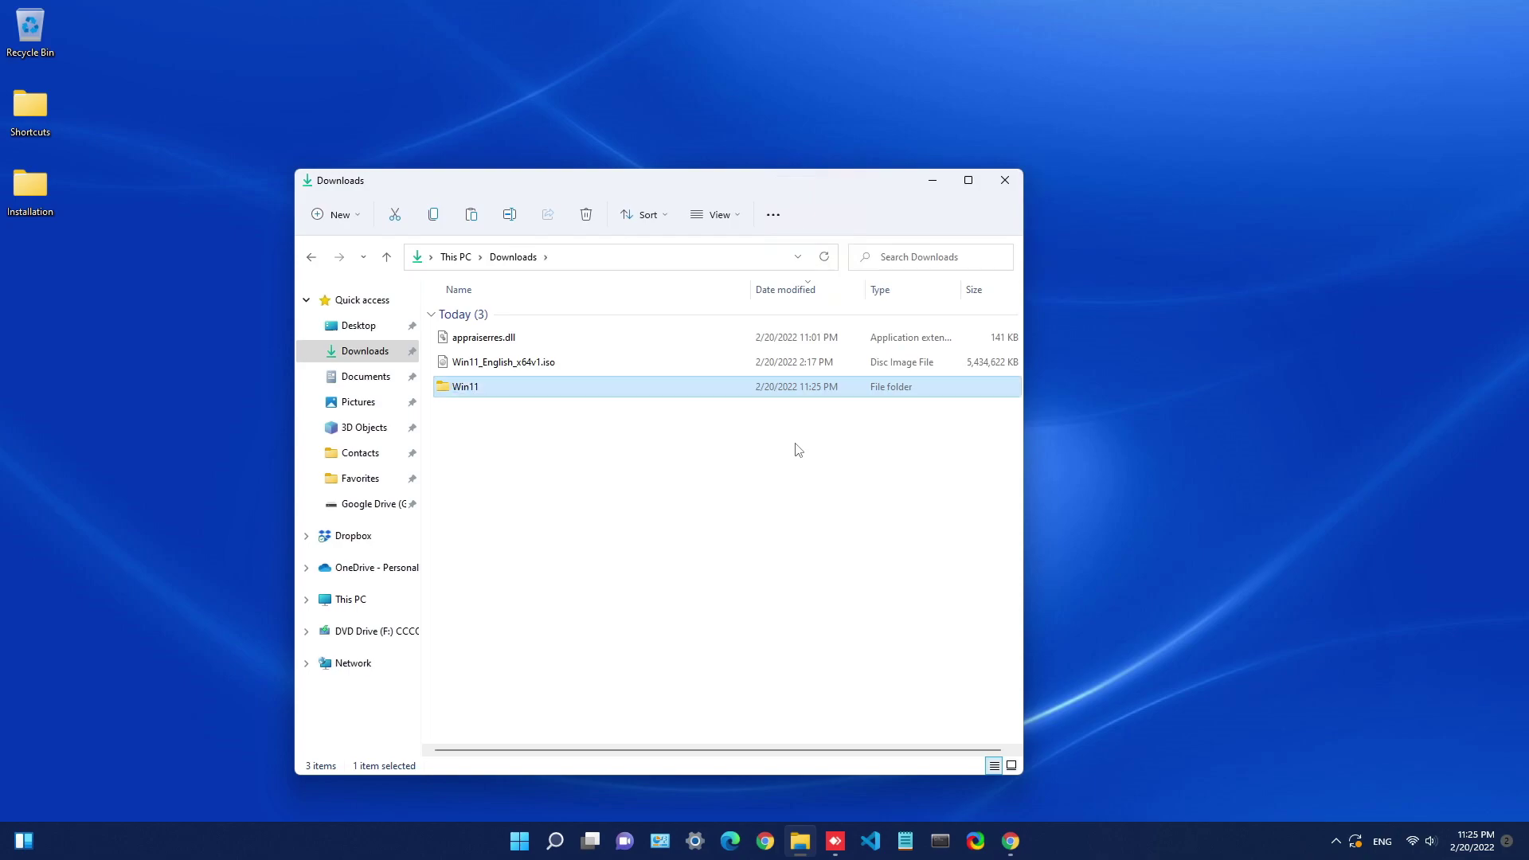
Paste the copied Windows 11 setup files into the Win11 folder and move the copy progress window aside.
{"action": "key", "text": "Return"}
{"action": "right_click", "coordinate": [525, 322]}
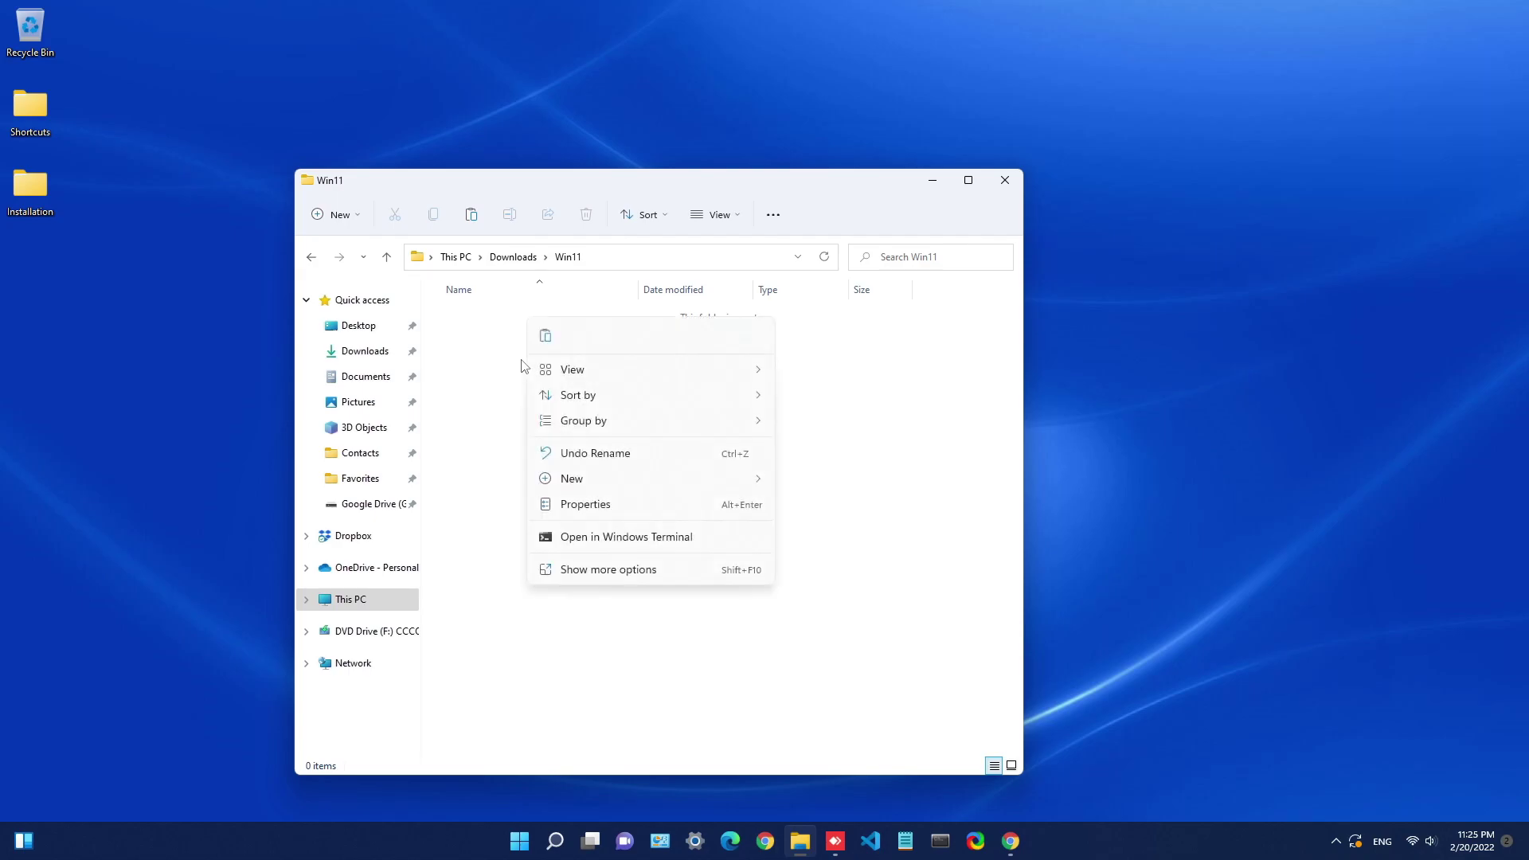
{"action": "left_click", "coordinate": [519, 354]}
{"action": "right_click", "coordinate": [534, 358]}
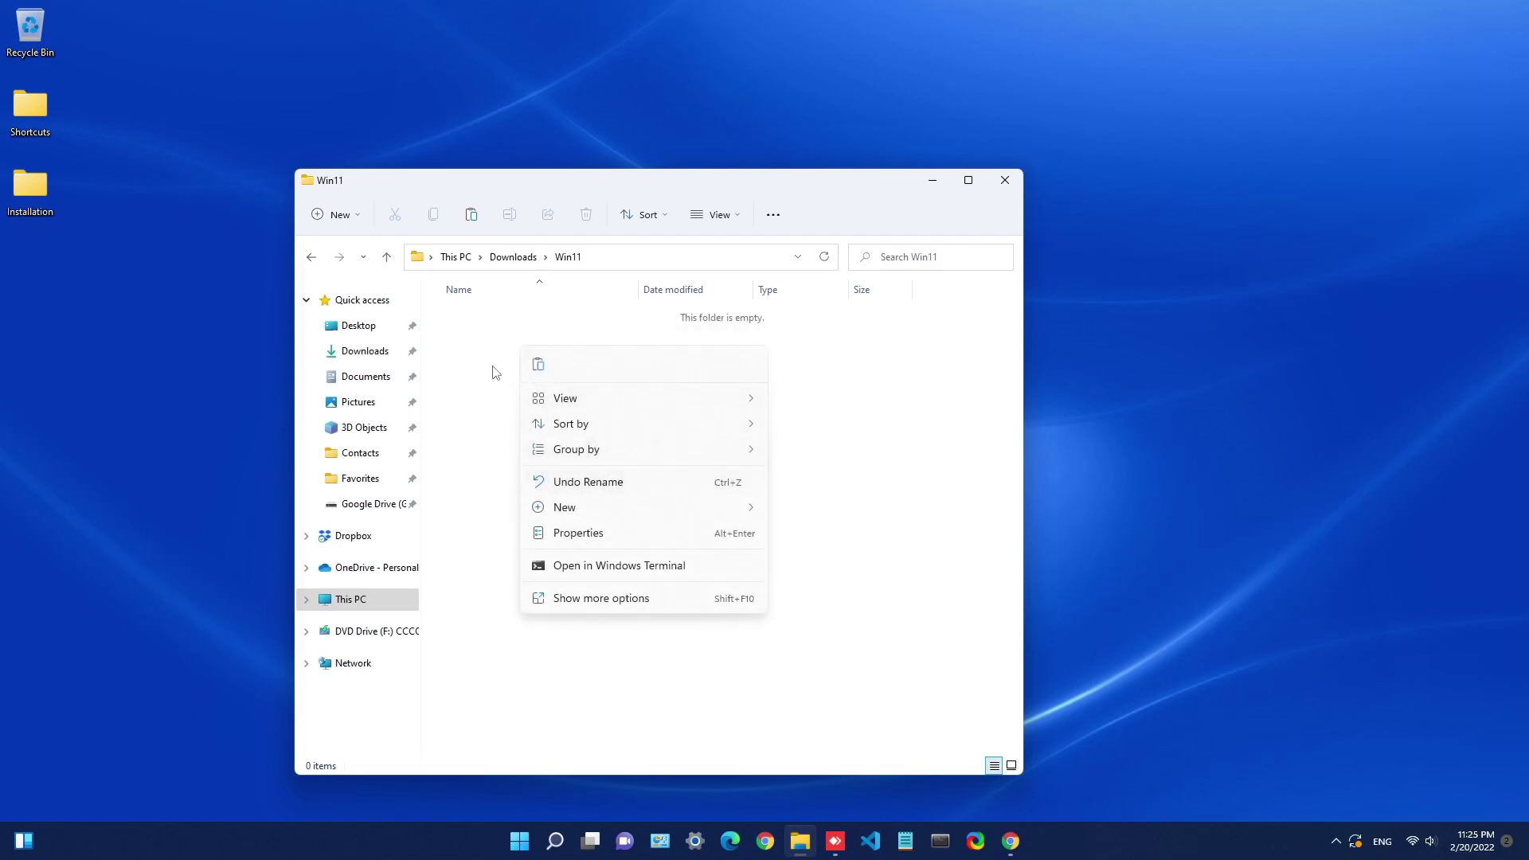
{"action": "left_click", "coordinate": [539, 365]}
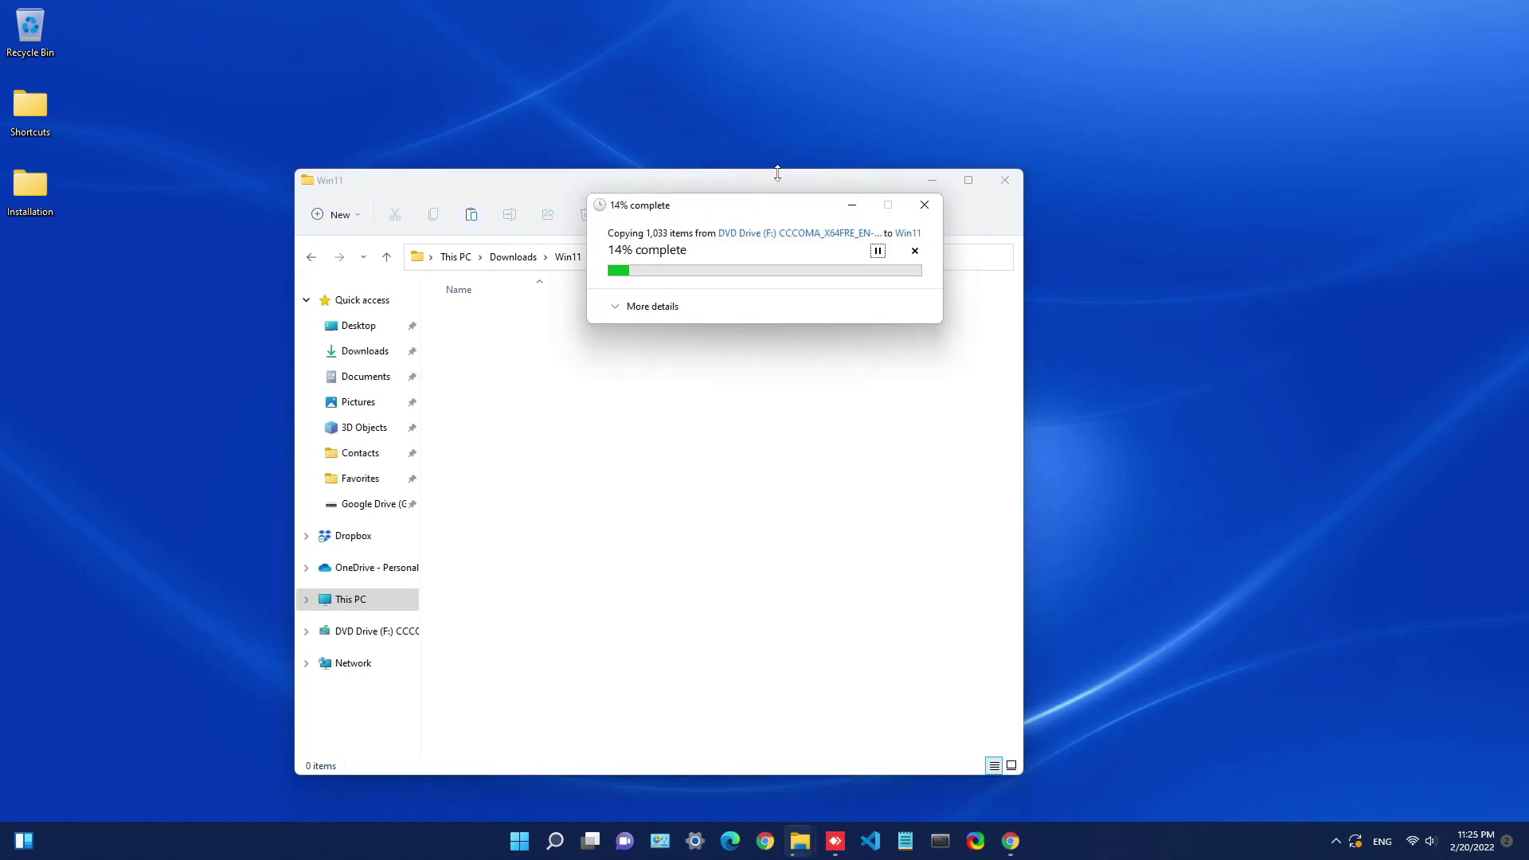
{"action": "left_click_drag", "start_coordinate": [751, 211], "coordinate": [419, 500]}
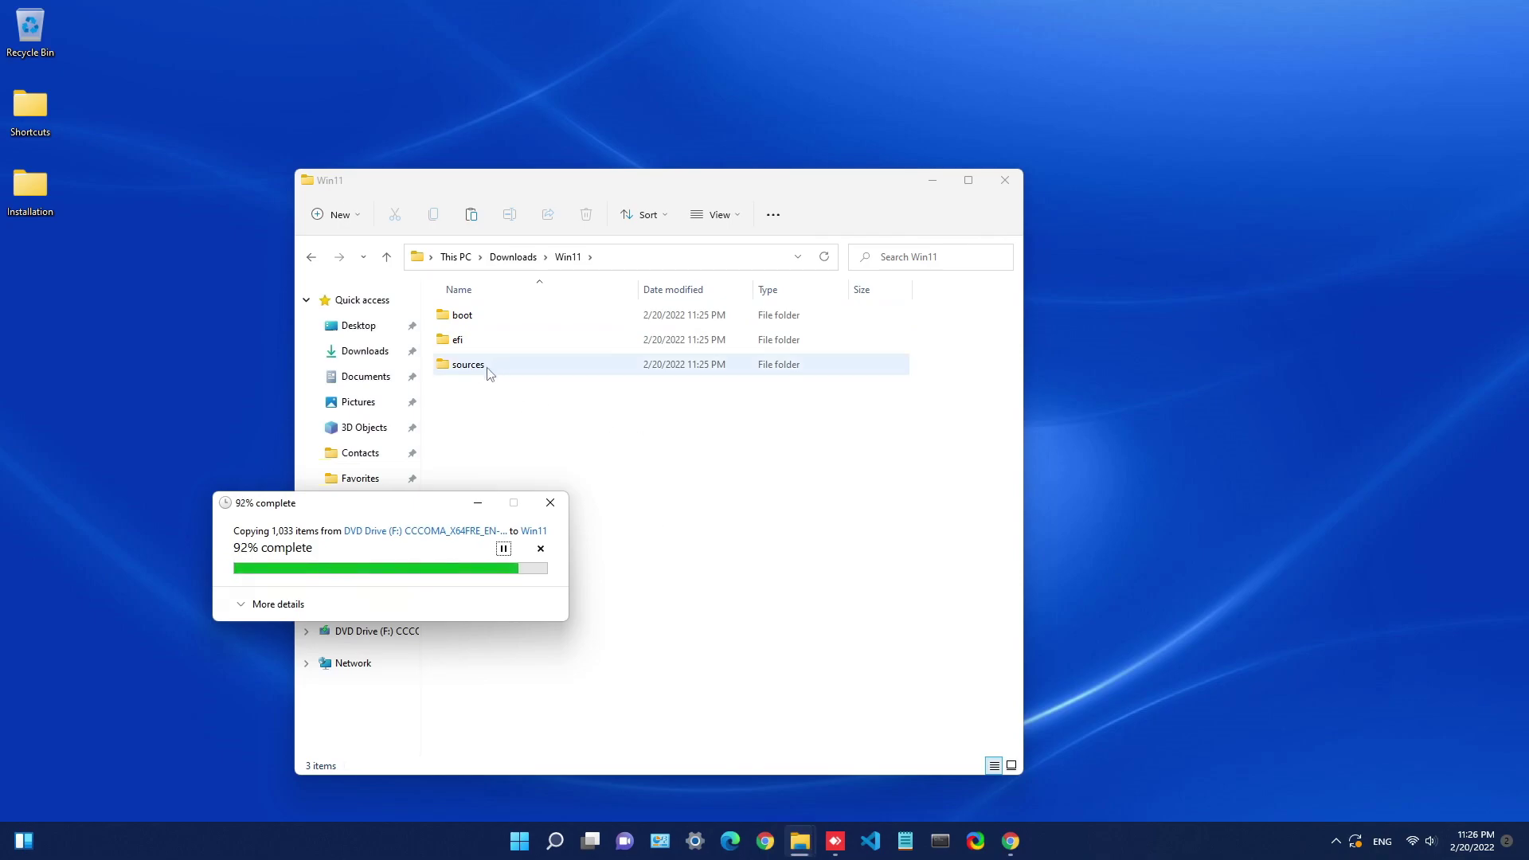
Open Downloads in a new window and arrange it beside the Win11 window, clearing the file selection in Win11.
{"action": "right_click", "coordinate": [358, 351]}
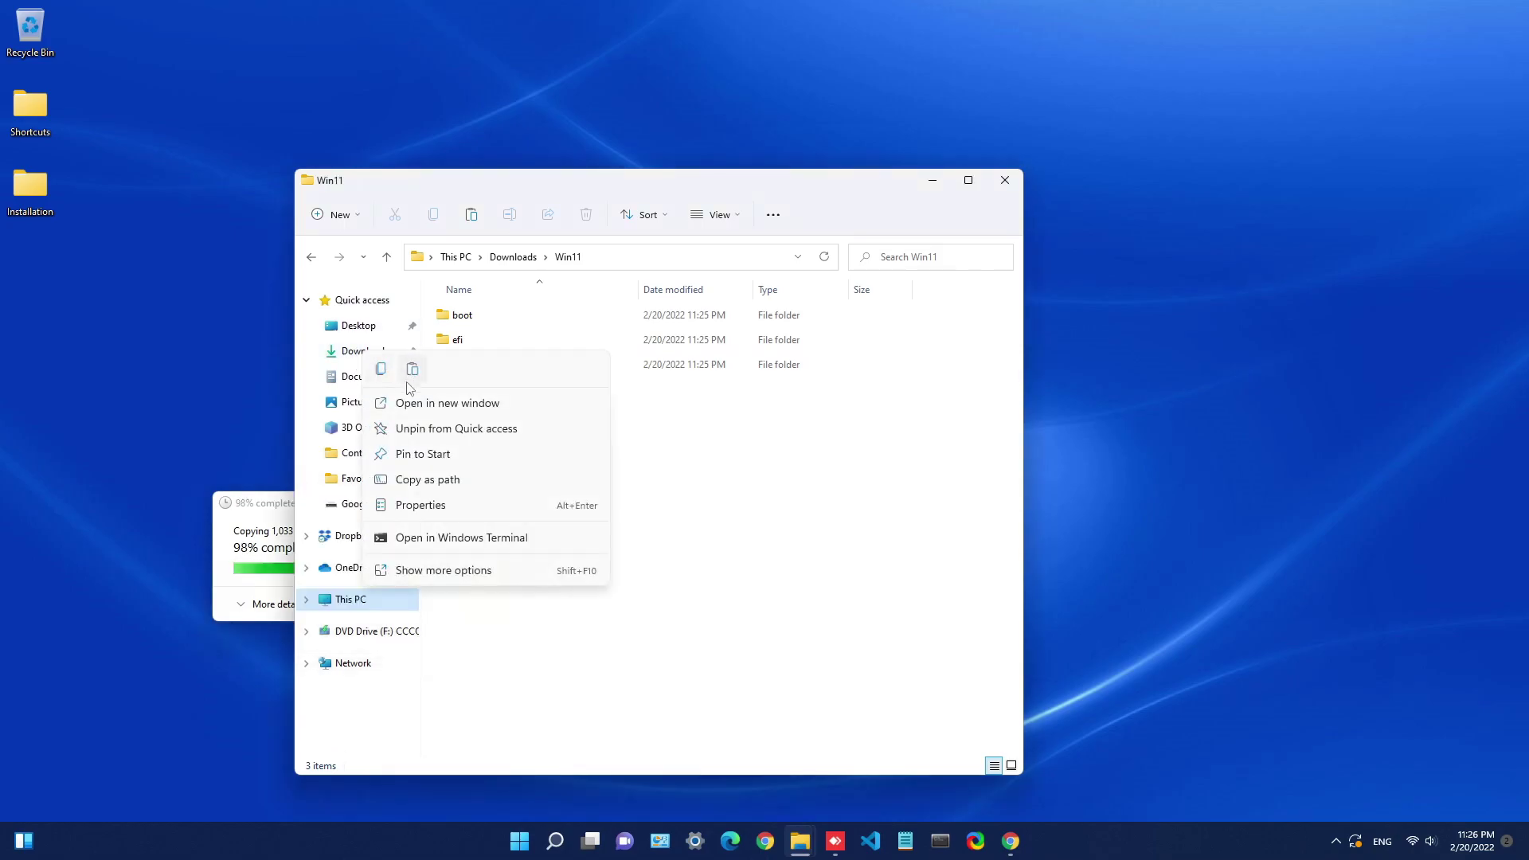
{"action": "left_click", "coordinate": [431, 404]}
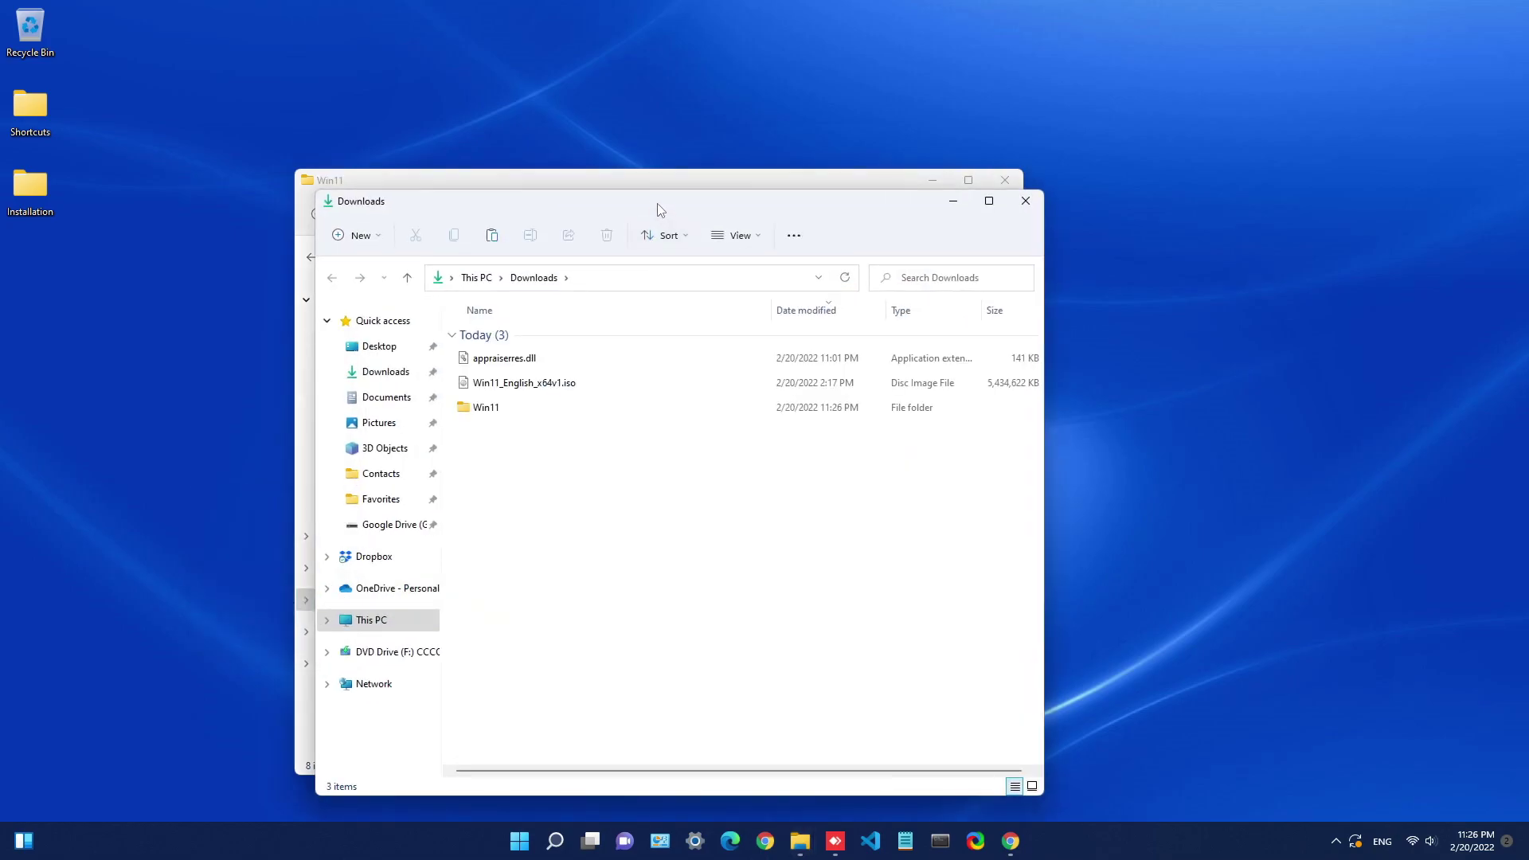
{"action": "left_click_drag", "start_coordinate": [658, 209], "coordinate": [1272, 189]}
{"action": "left_click_drag", "start_coordinate": [771, 192], "coordinate": [553, 195]}
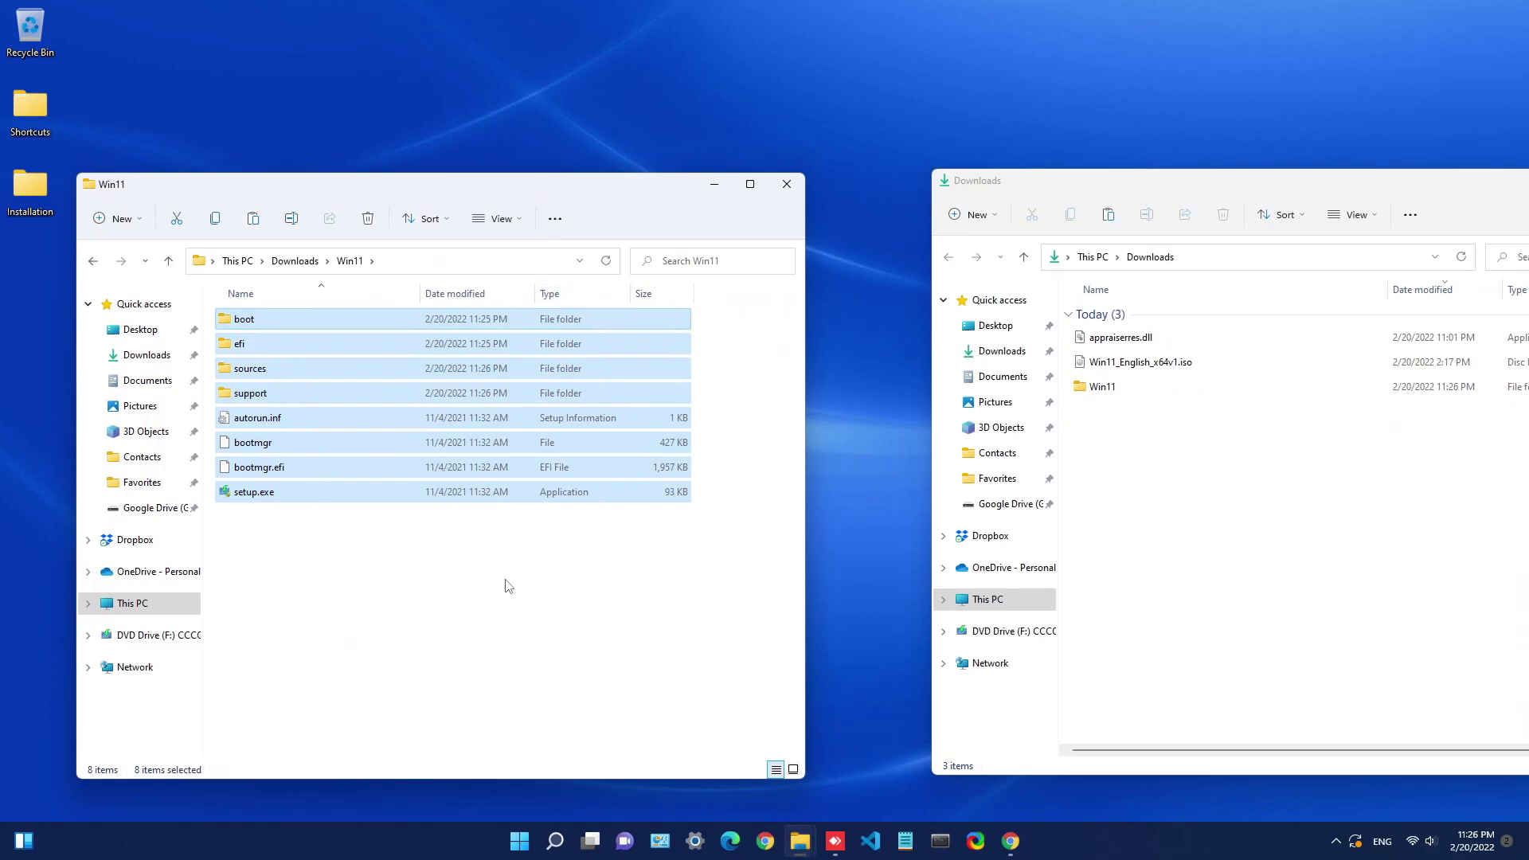
{"action": "left_click", "coordinate": [508, 586]}
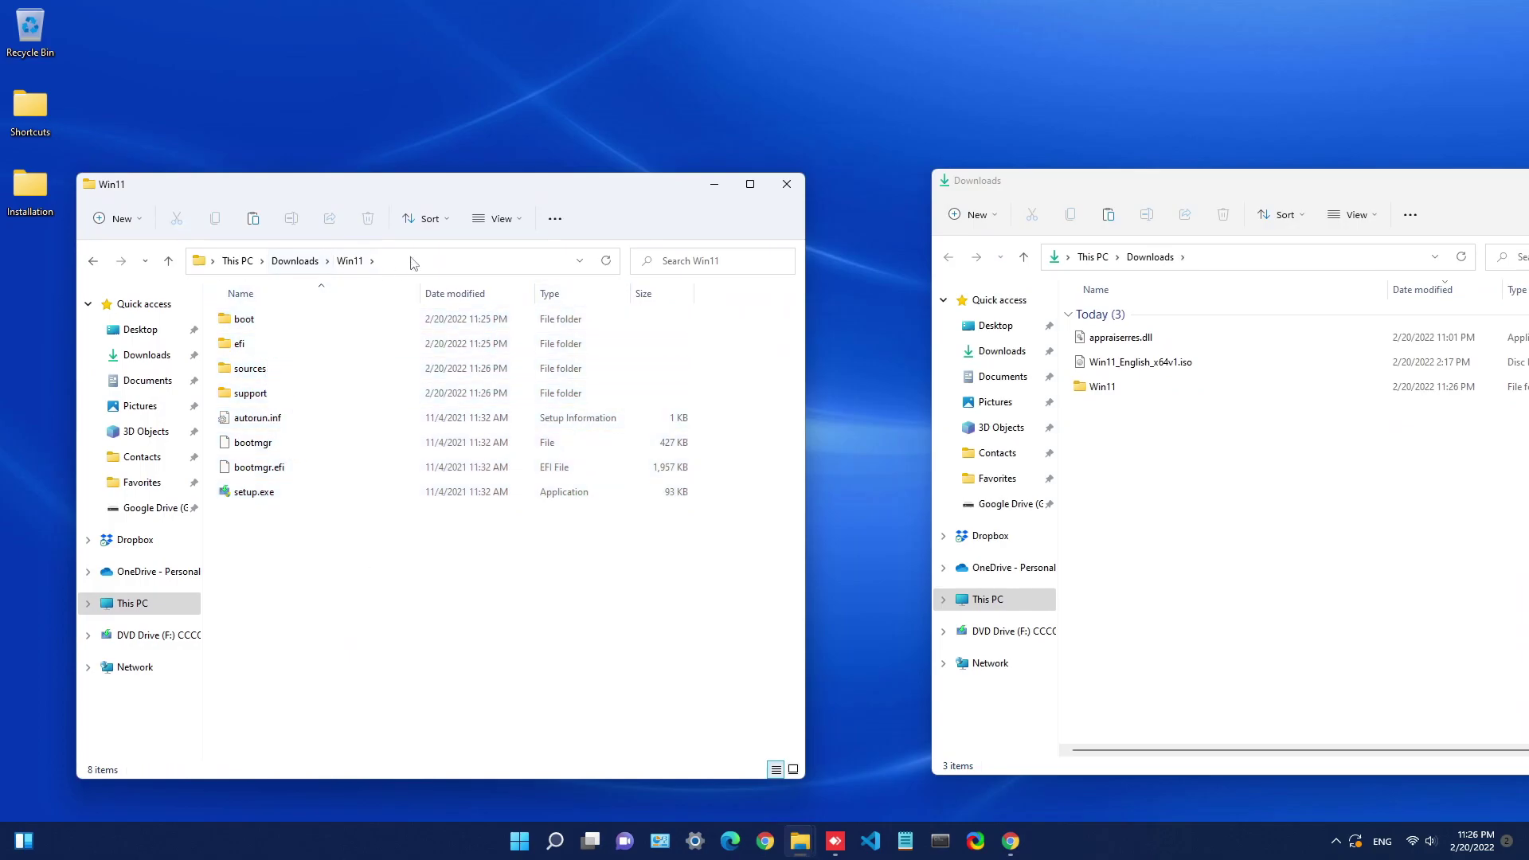
Open the sources folder inside Win11 and locate its appraiserres.dll file.
{"action": "double_click", "coordinate": [257, 373]}
{"action": "scroll", "coordinate": [324, 422], "scroll_direction": "down", "scroll_amount": 6}
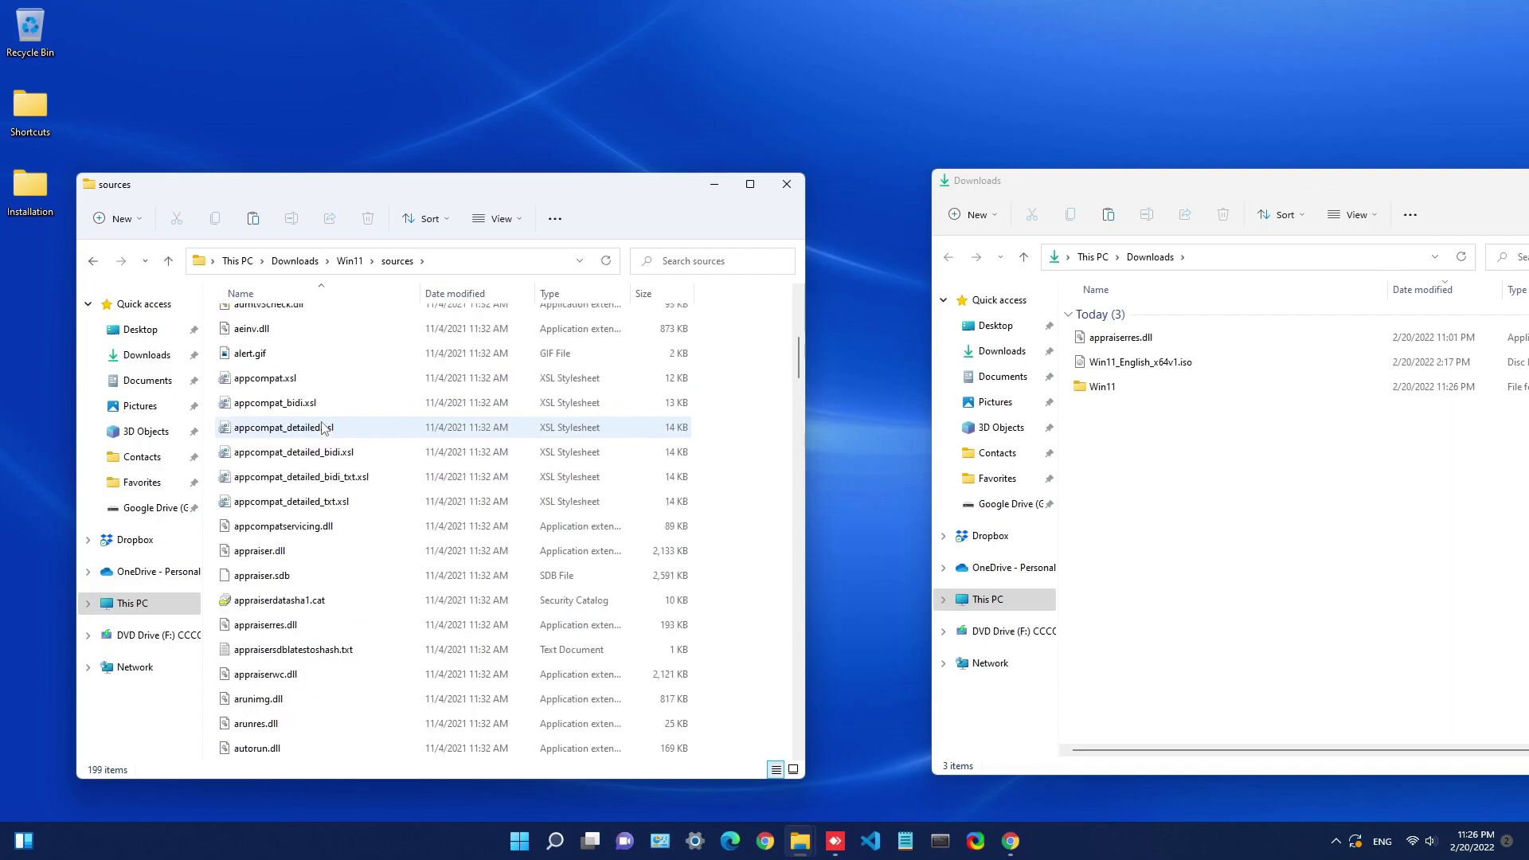
{"action": "left_click", "coordinate": [257, 627]}
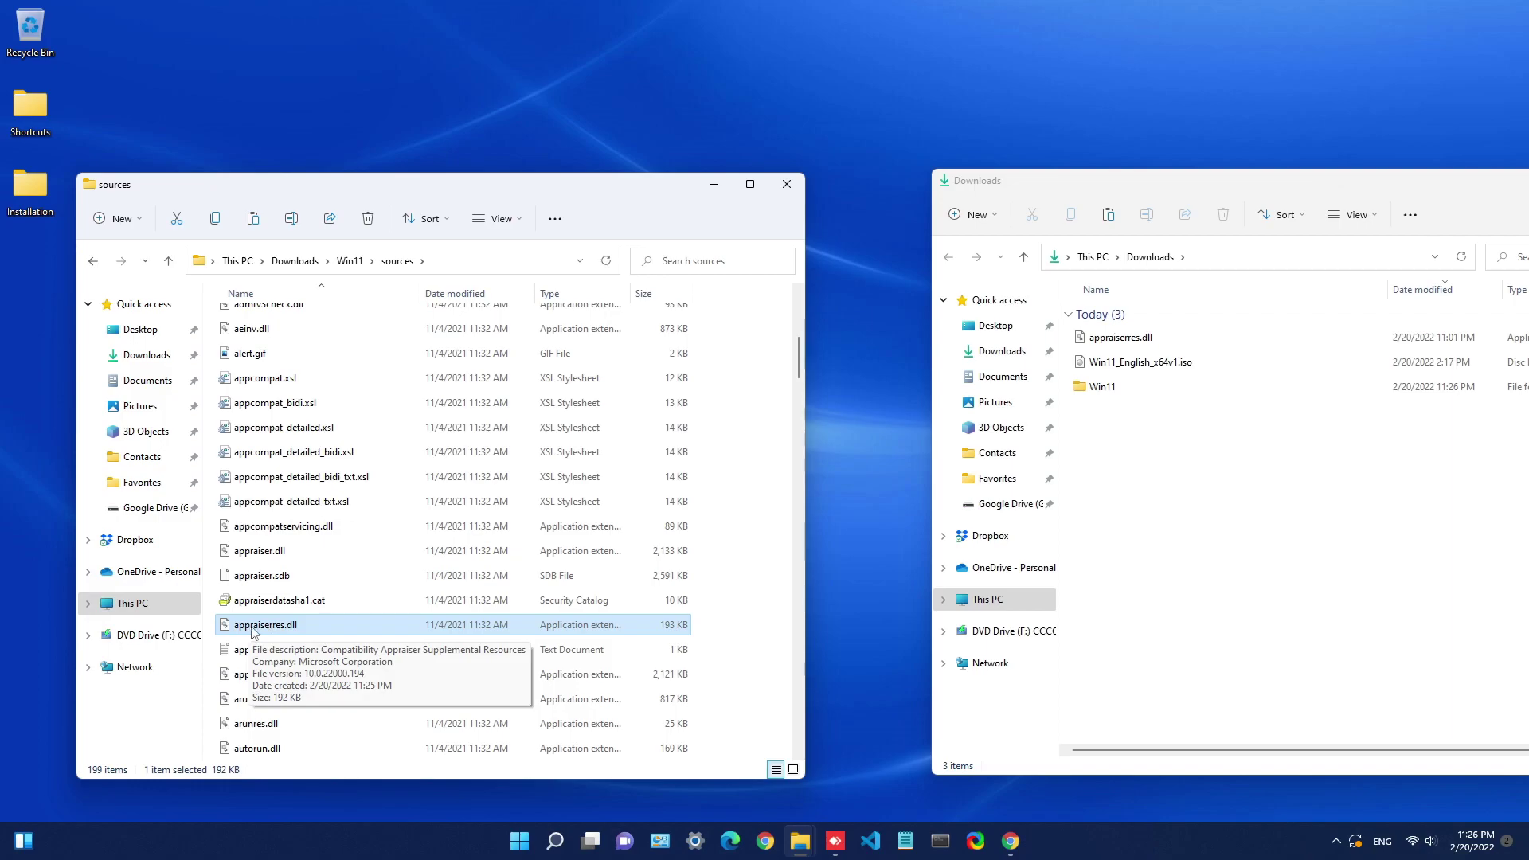
{"action": "left_click", "coordinate": [285, 631]}
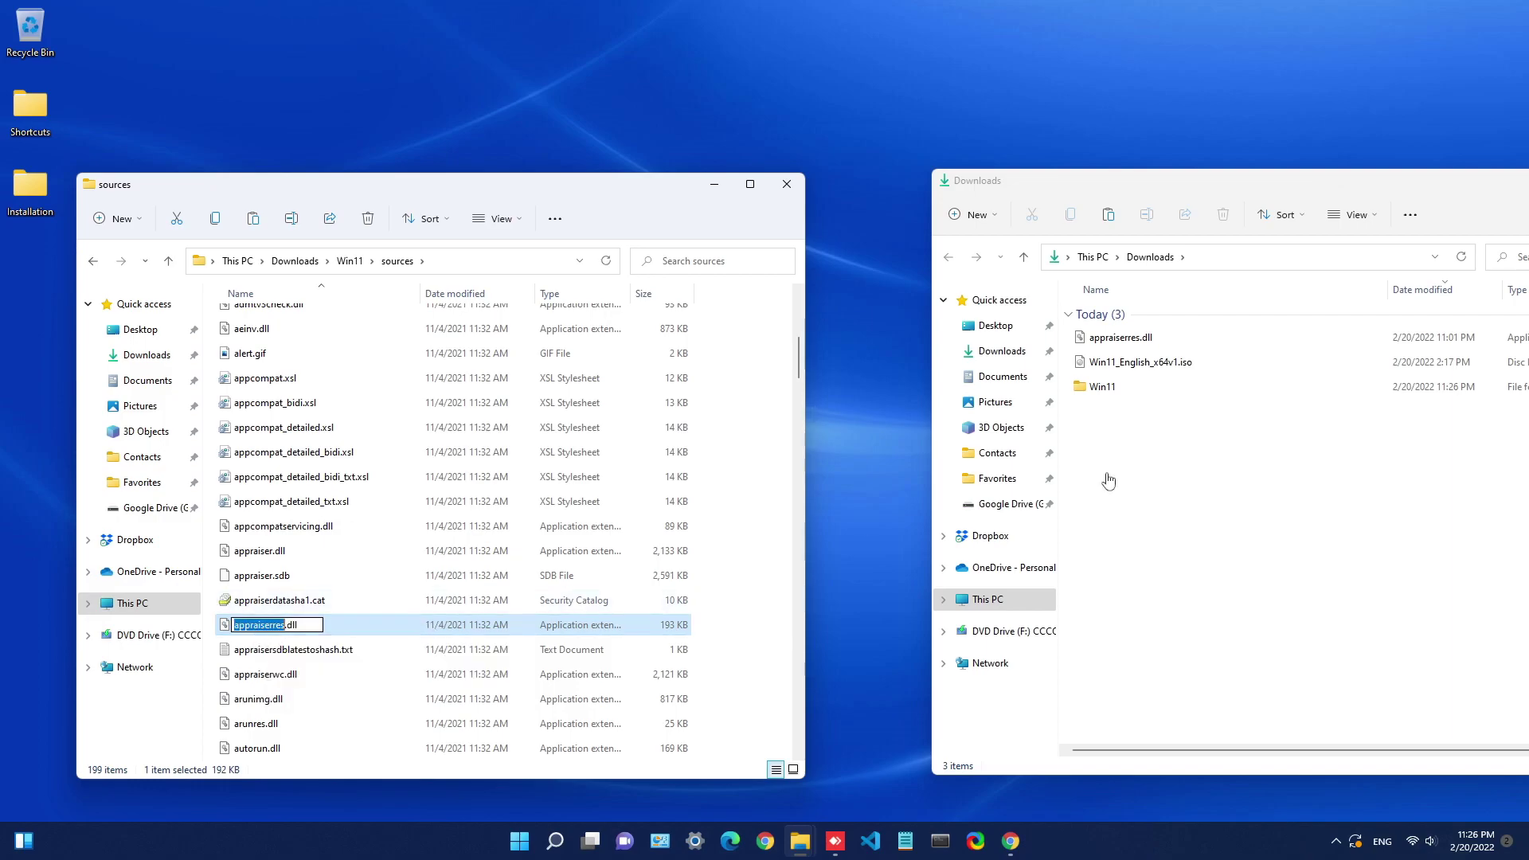
Copy the downloaded appraiserres.dll file from the Downloads folder.
{"action": "left_click", "coordinate": [1329, 491]}
{"action": "left_click_drag", "start_coordinate": [1318, 189], "coordinate": [1080, 205]}
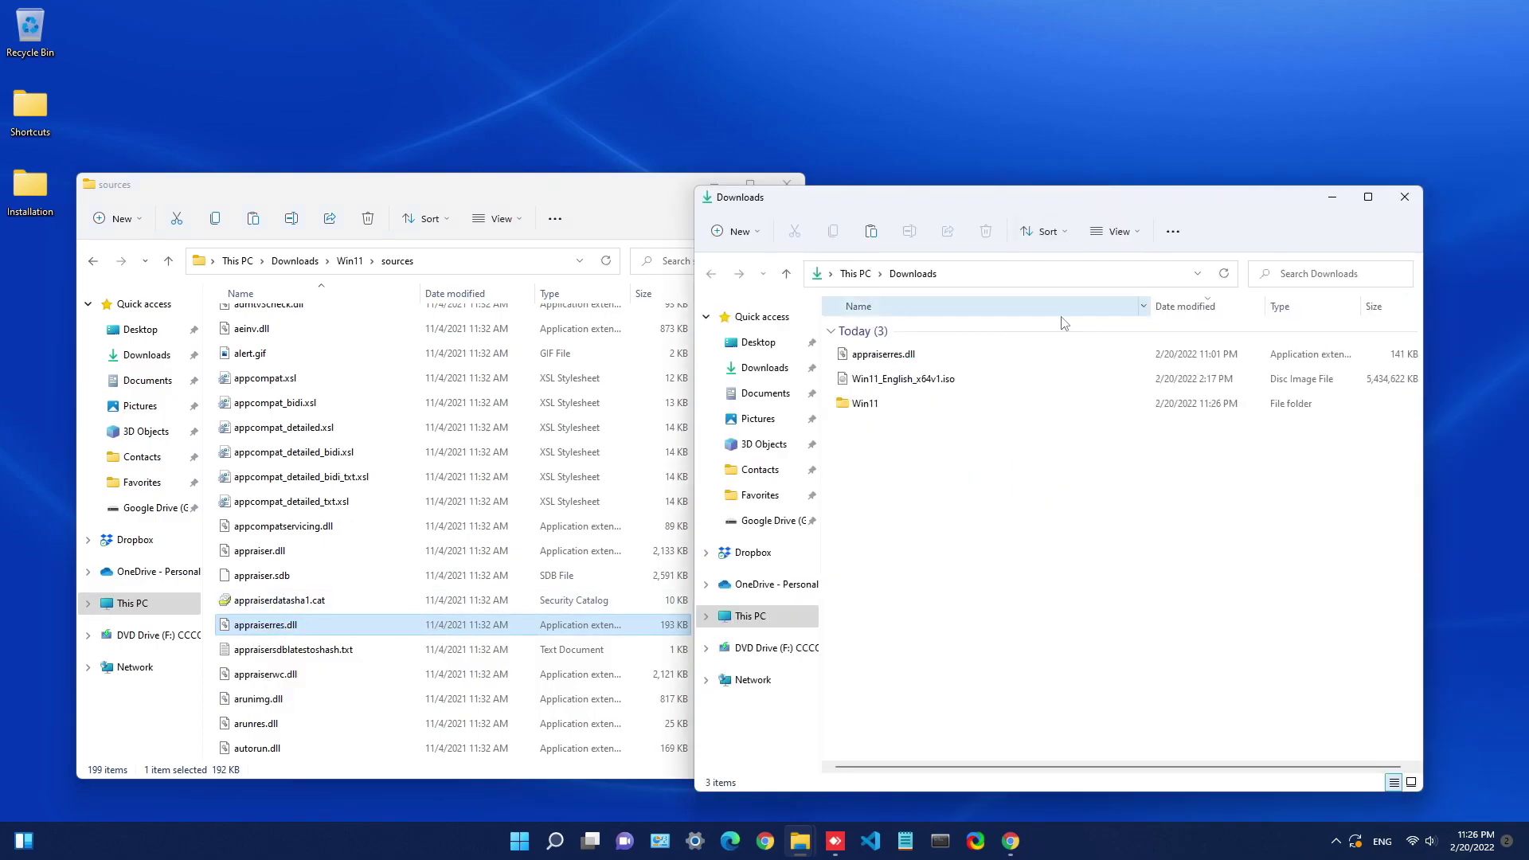
{"action": "left_click", "coordinate": [908, 358]}
{"action": "right_click", "coordinate": [889, 355]}
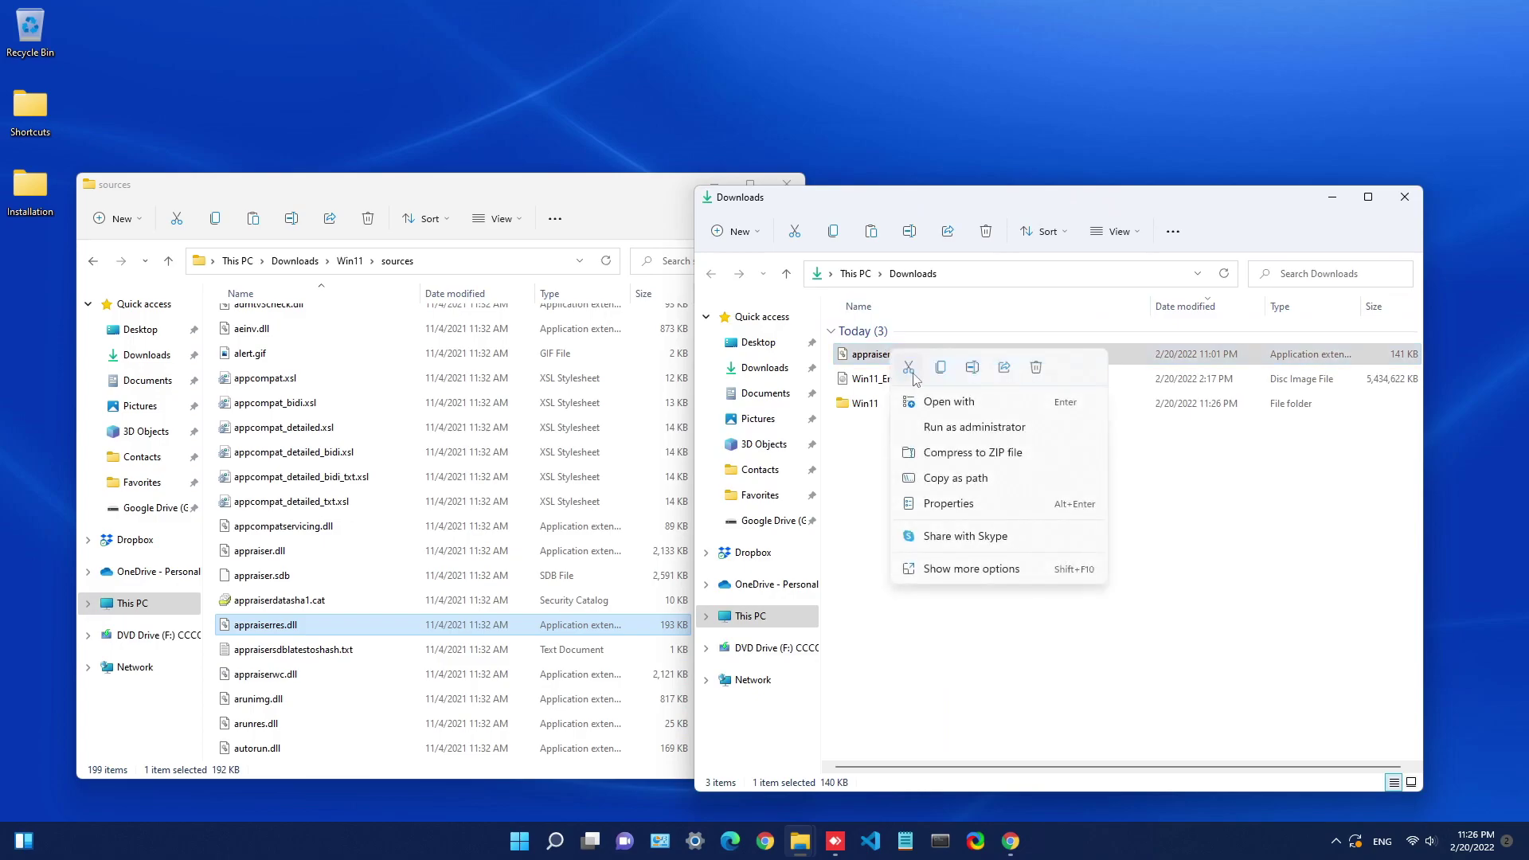
{"action": "left_click", "coordinate": [942, 369]}
Paste appraiserres.dll into the Win11 sources folder, replacing the existing file there.
{"action": "left_click_drag", "start_coordinate": [965, 199], "coordinate": [1200, 169]}
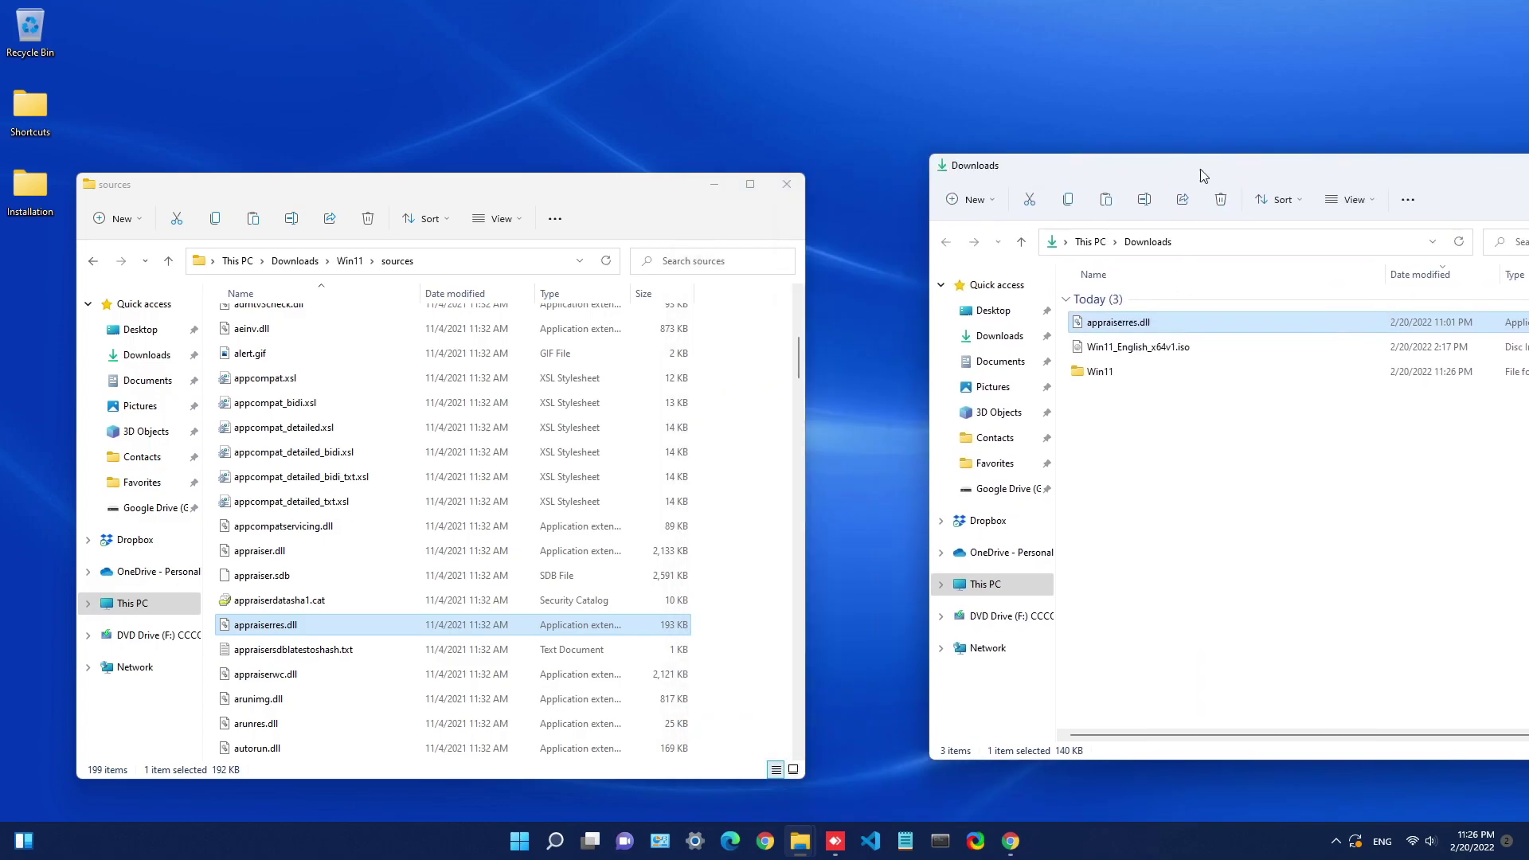
{"action": "left_click", "coordinate": [746, 452]}
{"action": "right_click", "coordinate": [746, 452]}
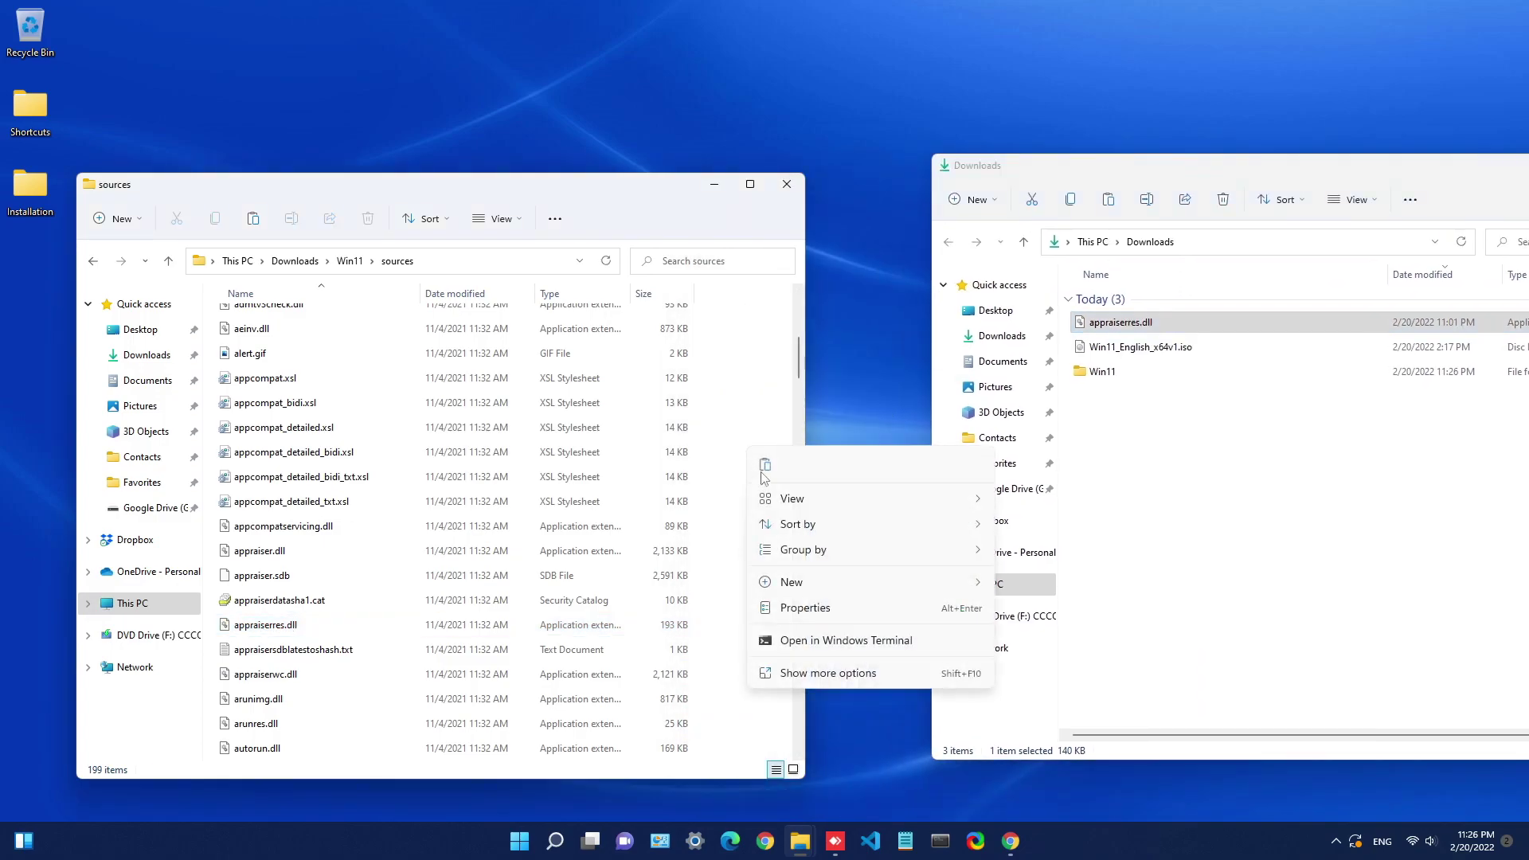
{"action": "left_click", "coordinate": [765, 468]}
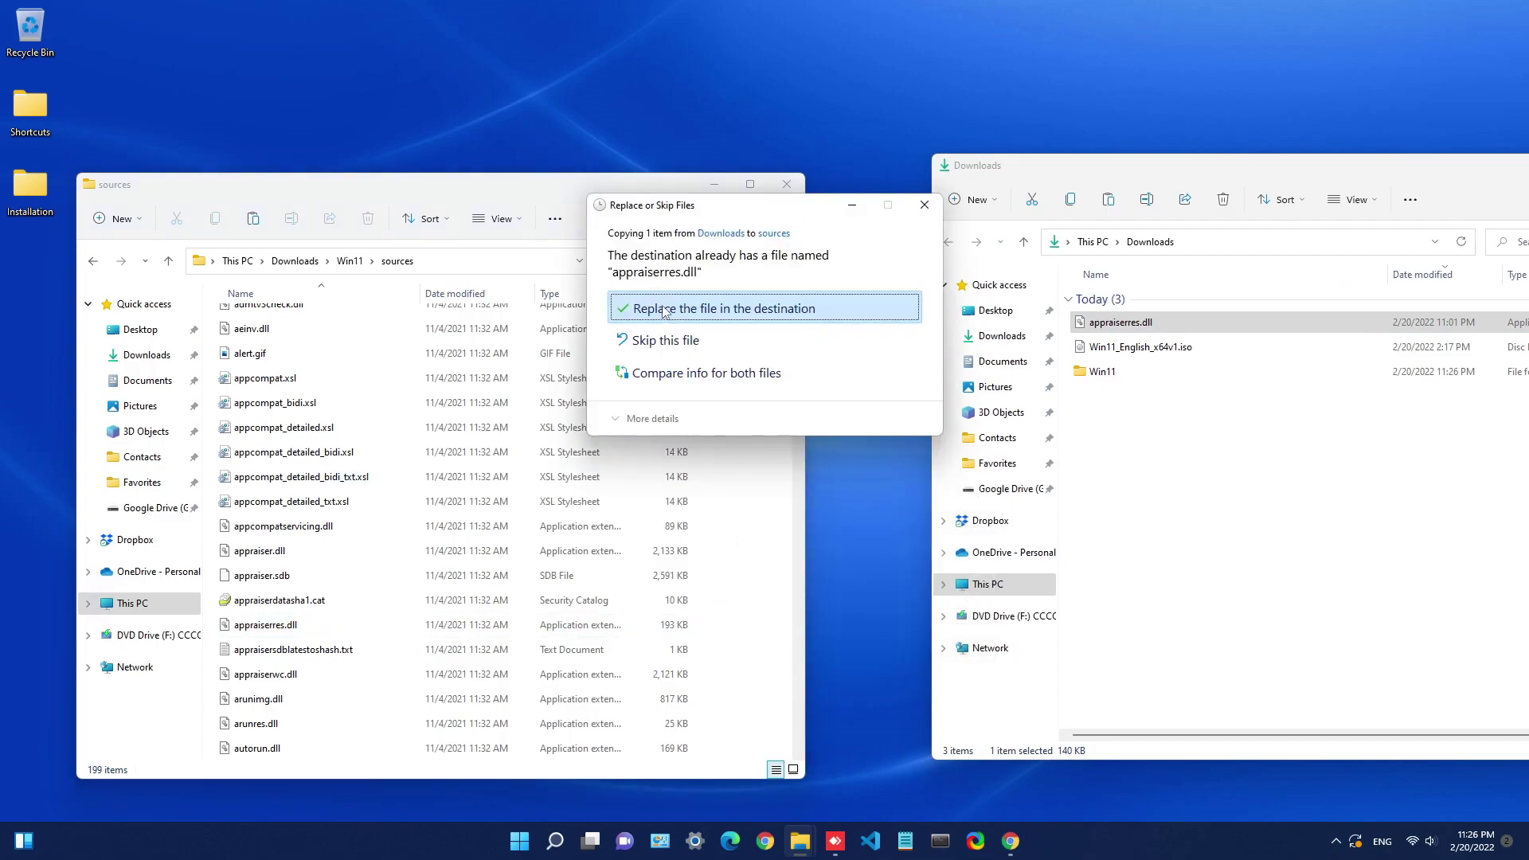
{"action": "left_click", "coordinate": [665, 310]}
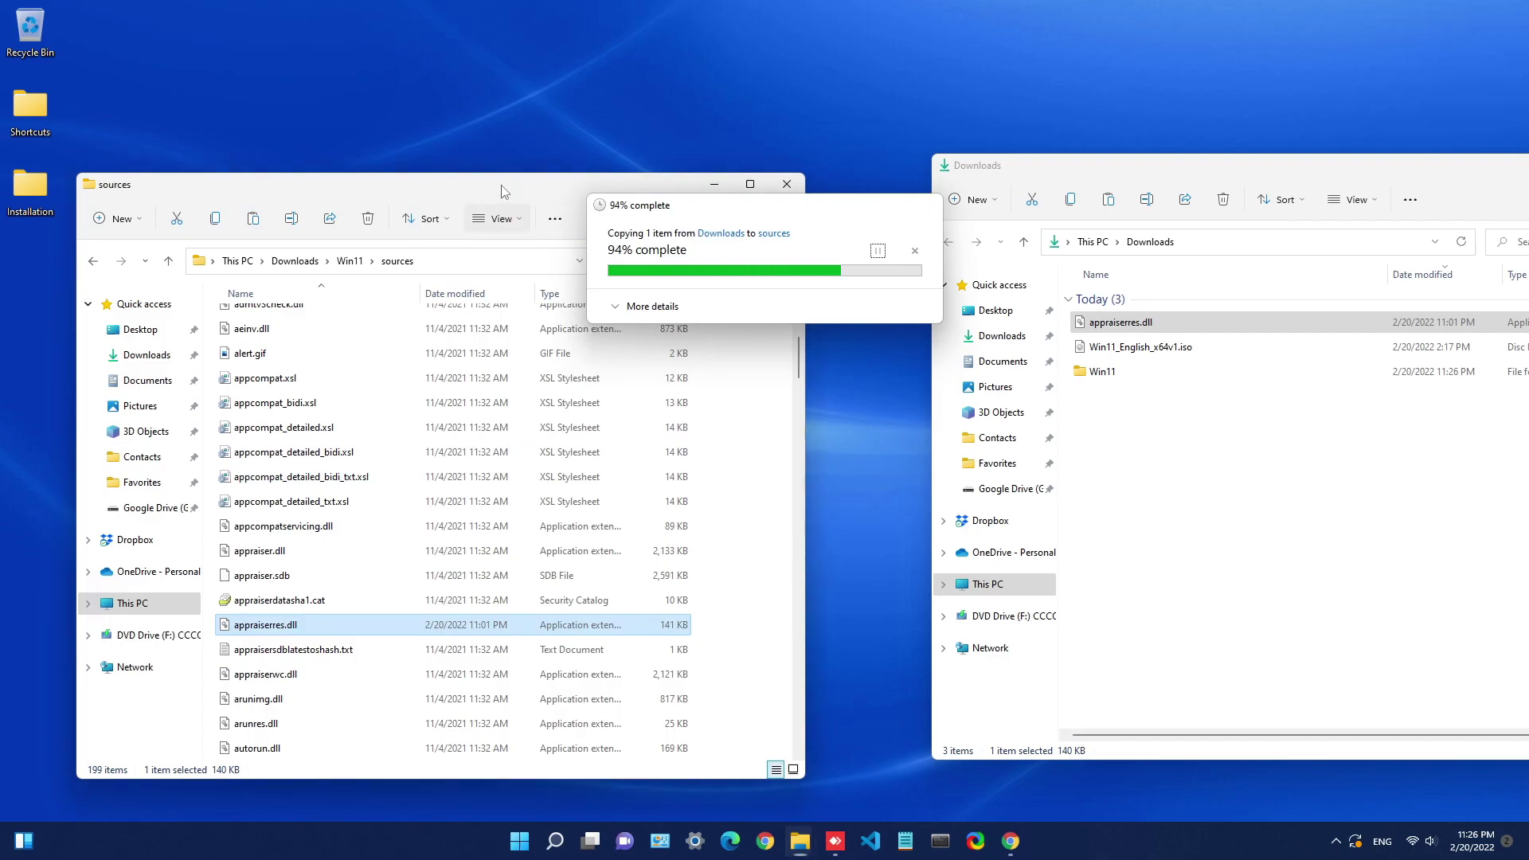
{"action": "left_click_drag", "start_coordinate": [506, 184], "coordinate": [551, 109]}
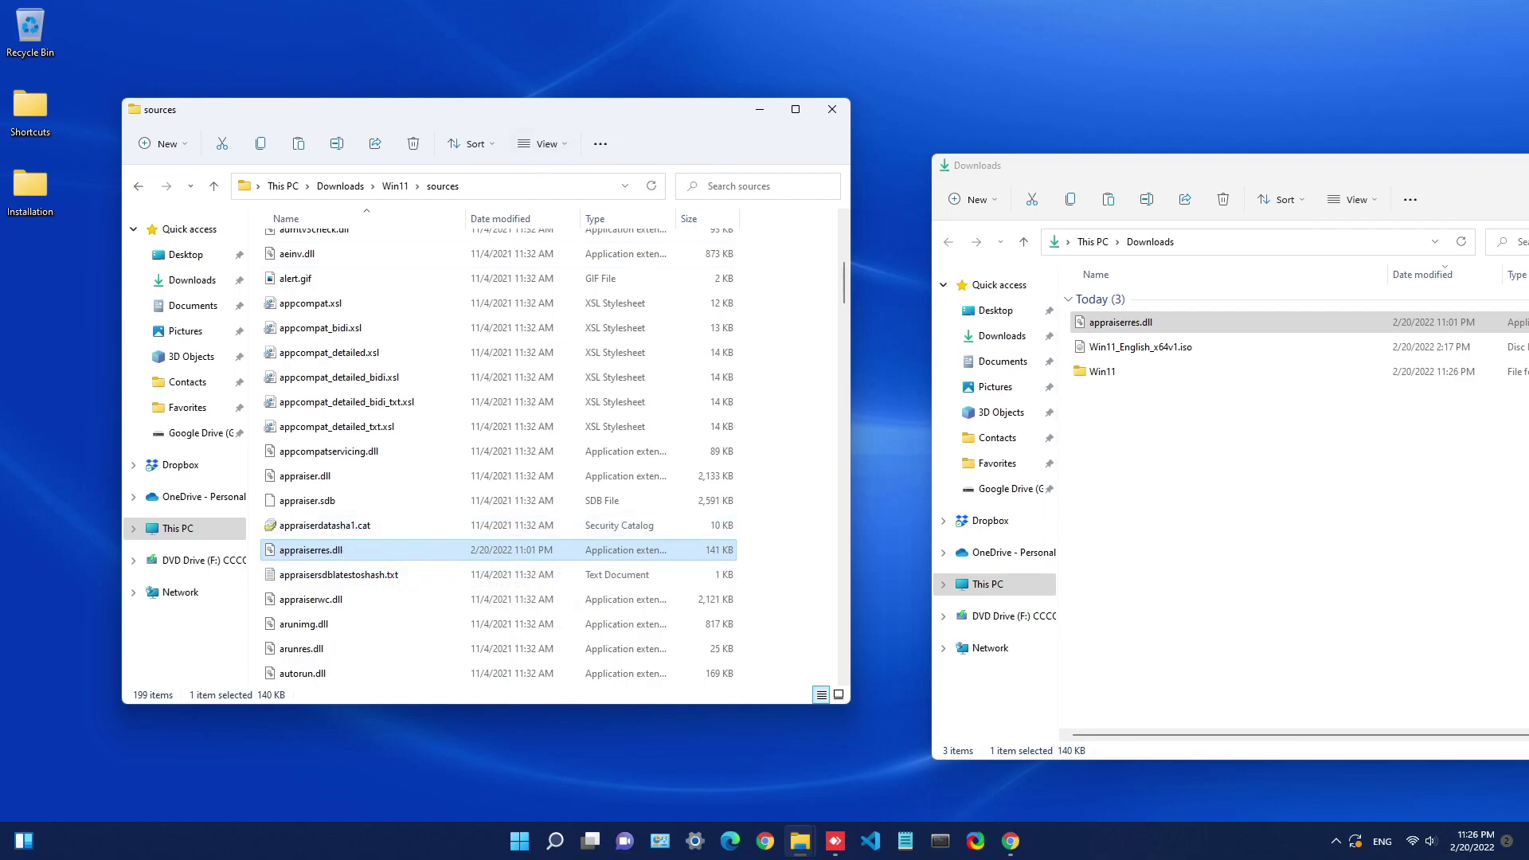
Close the Downloads window and return from the sources folder to the Win11 folder.
{"action": "left_click_drag", "start_coordinate": [478, 109], "coordinate": [492, 108]}
{"action": "left_click_drag", "start_coordinate": [1223, 169], "coordinate": [771, 152]}
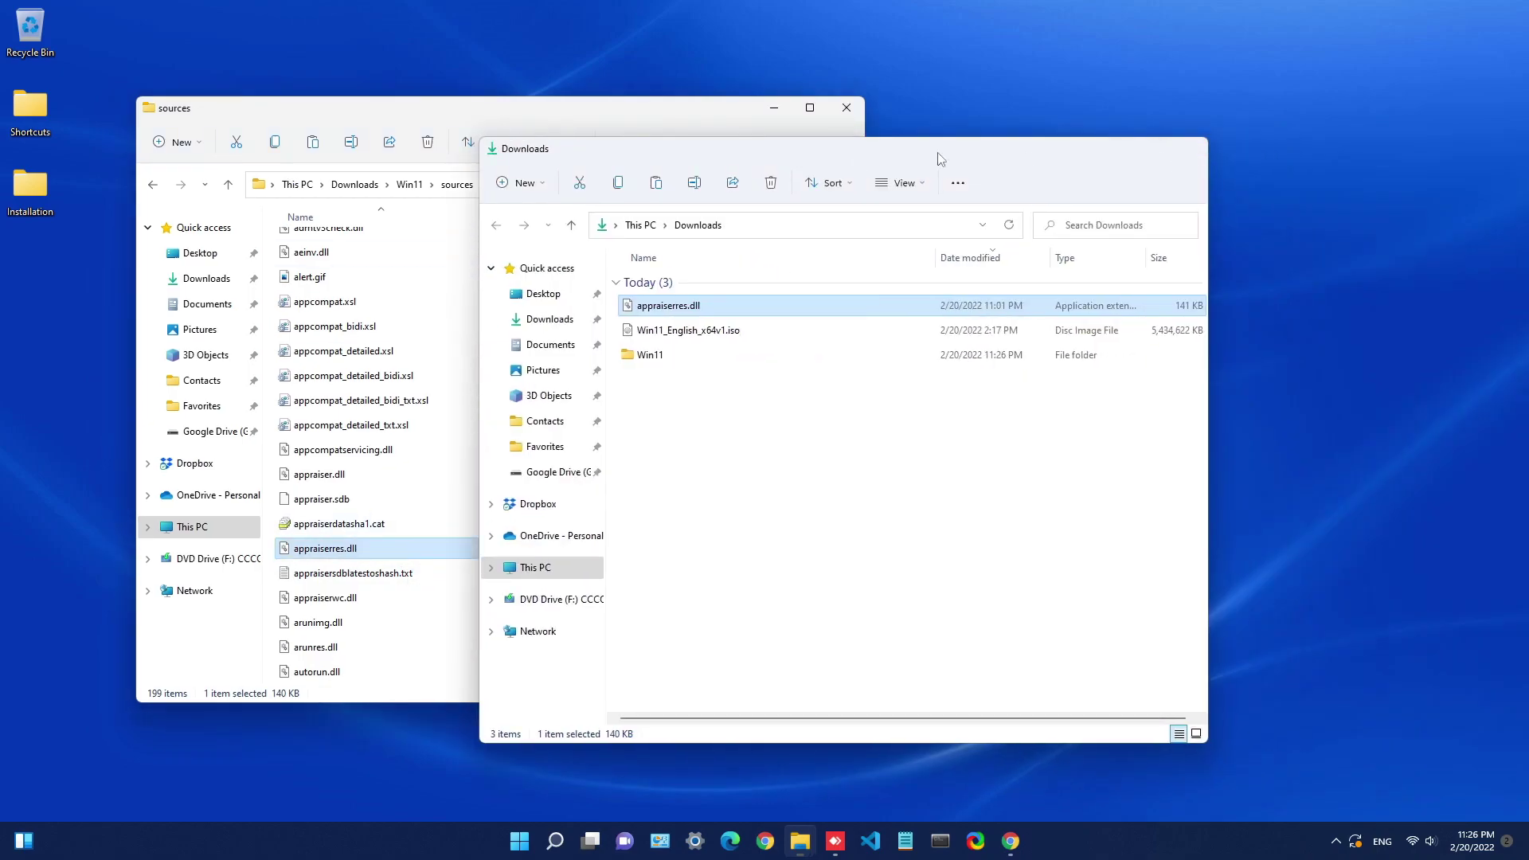
{"action": "key", "text": "alt+F4"}
{"action": "left_click_drag", "start_coordinate": [542, 112], "coordinate": [753, 113]}
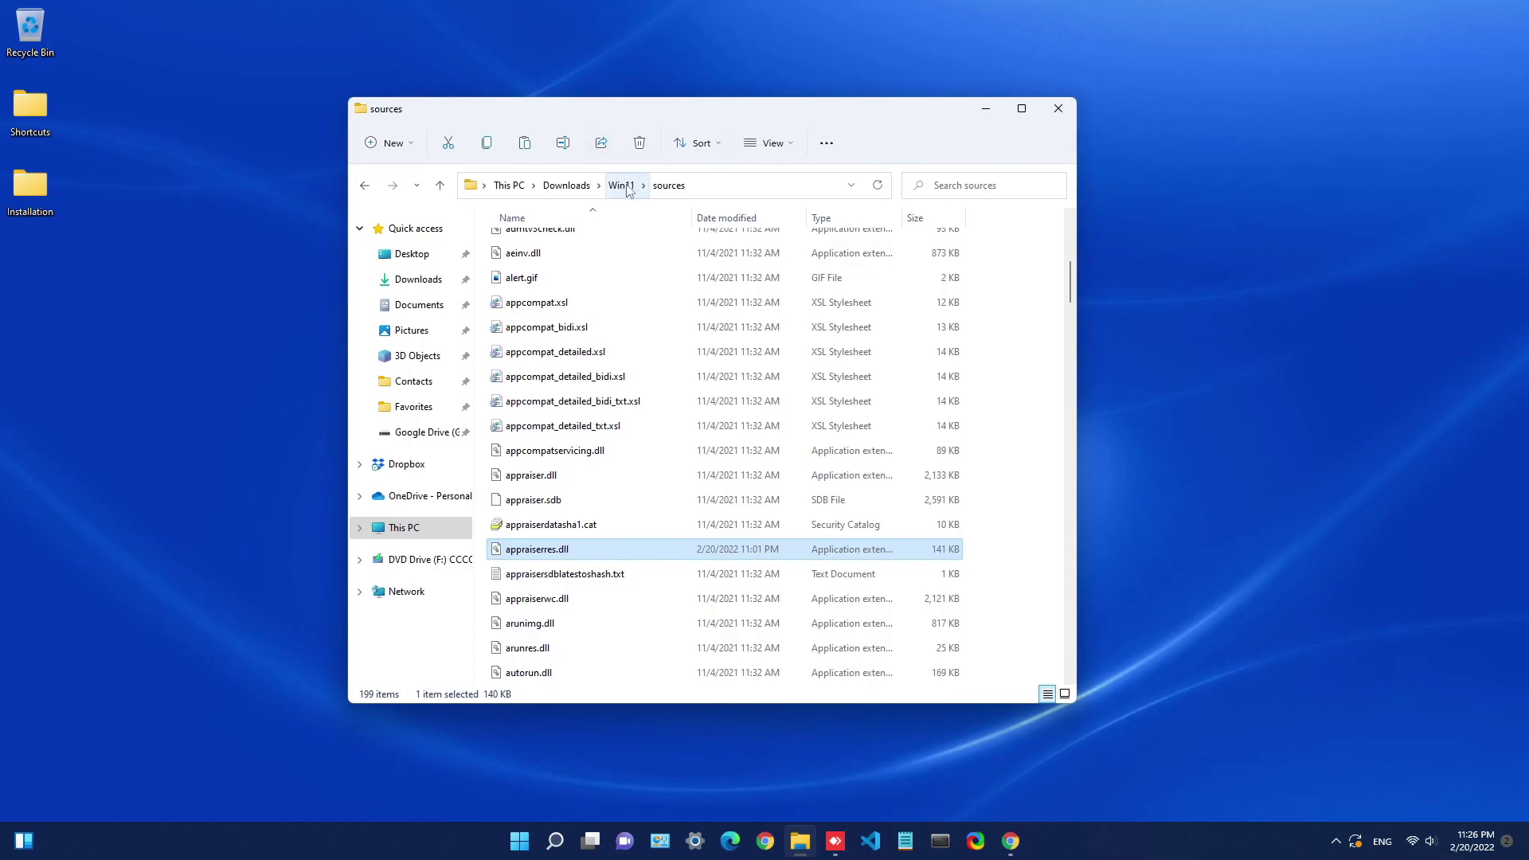
{"action": "left_click", "coordinate": [622, 186]}
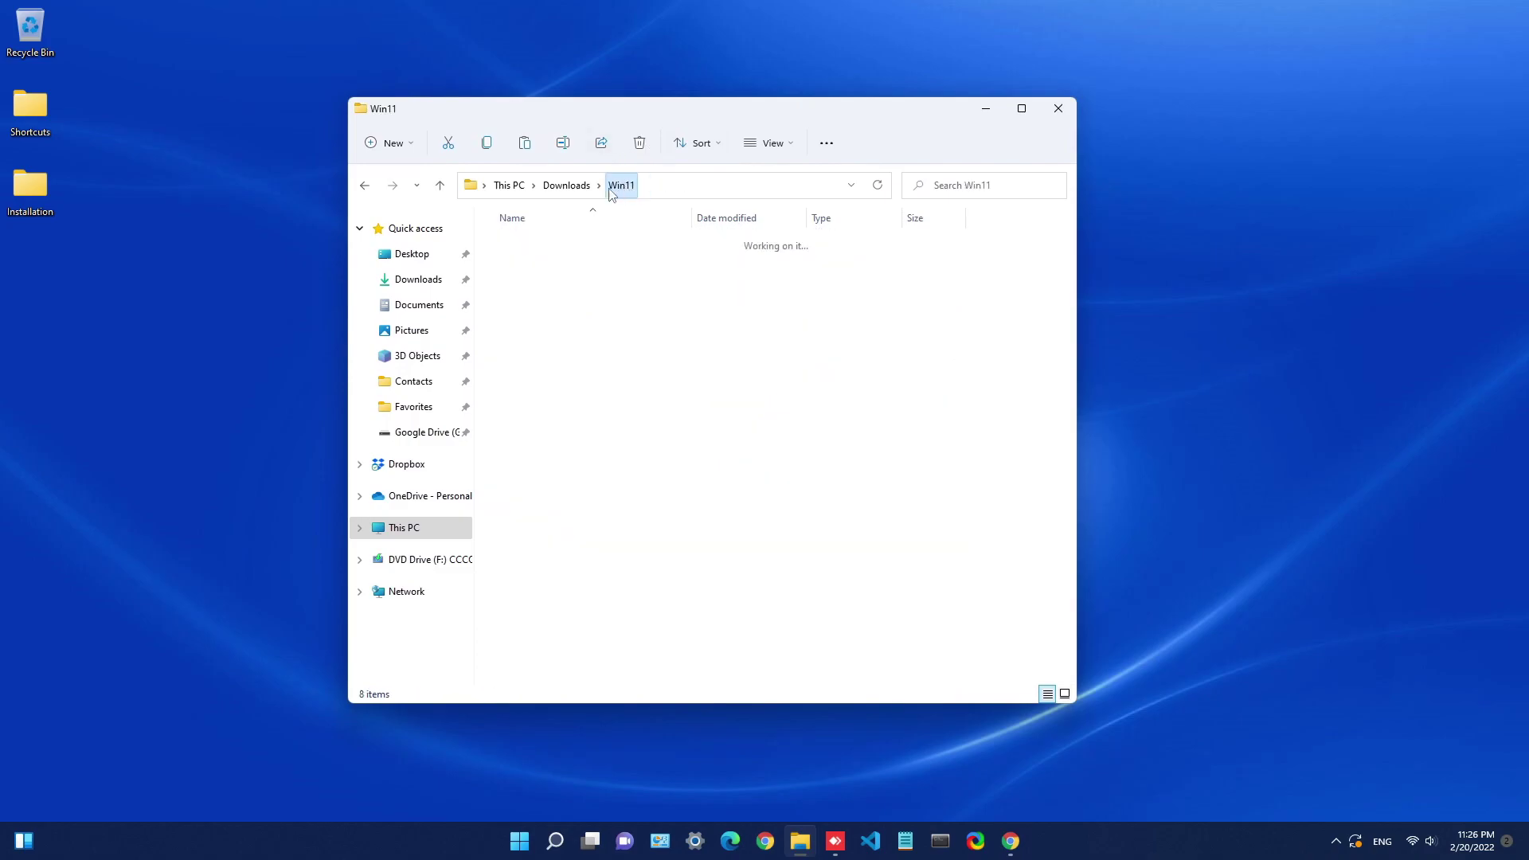
Check the Wi-Fi status in the quick settings, then return to the Win11 folder window.
{"action": "left_click", "coordinate": [1412, 849]}
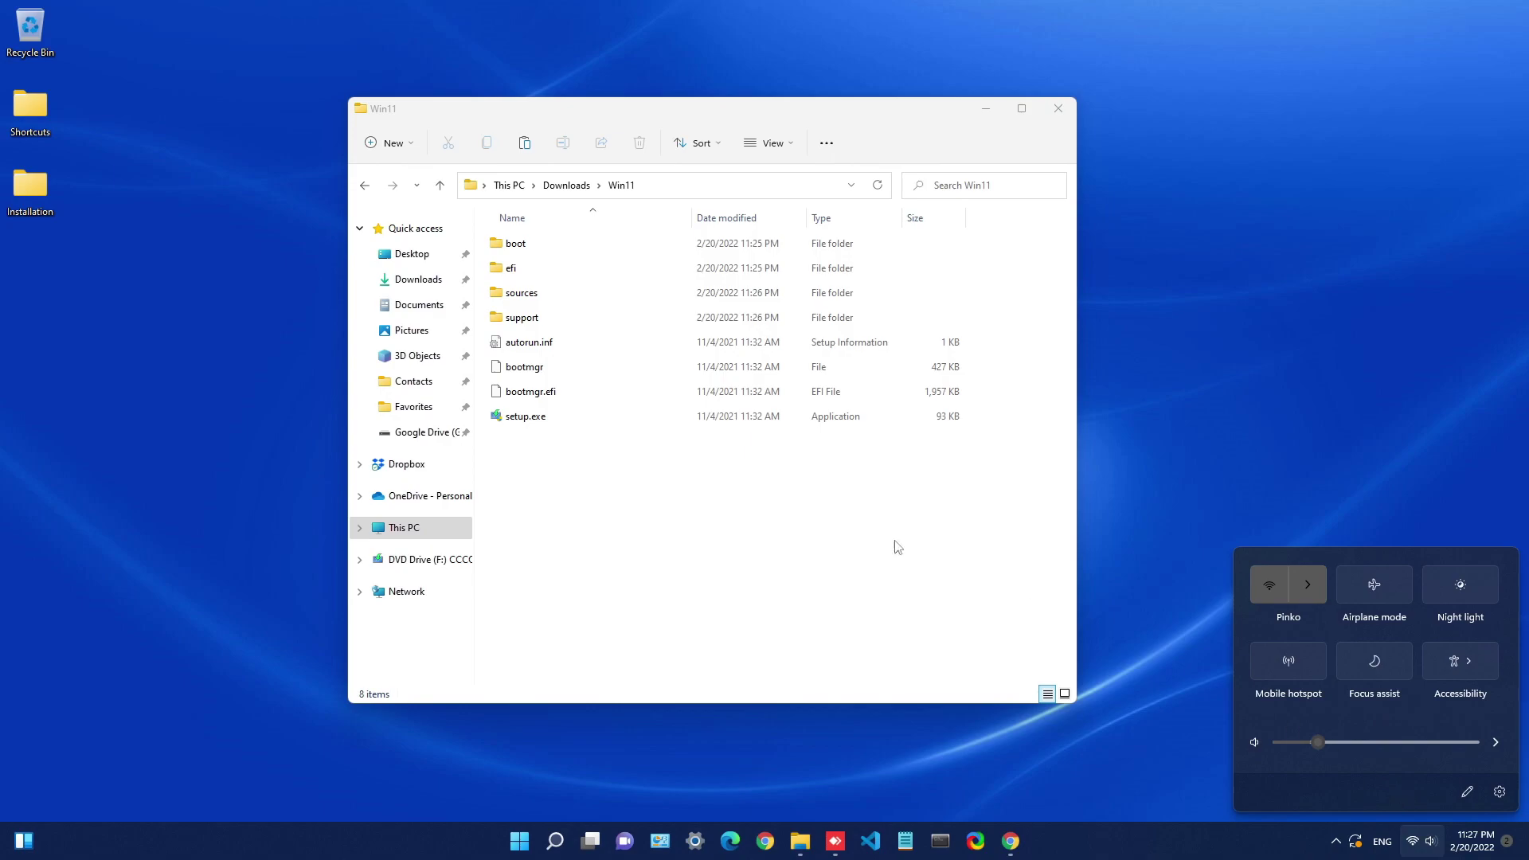
{"action": "left_click", "coordinate": [741, 513]}
{"action": "left_click_drag", "start_coordinate": [761, 109], "coordinate": [786, 99]}
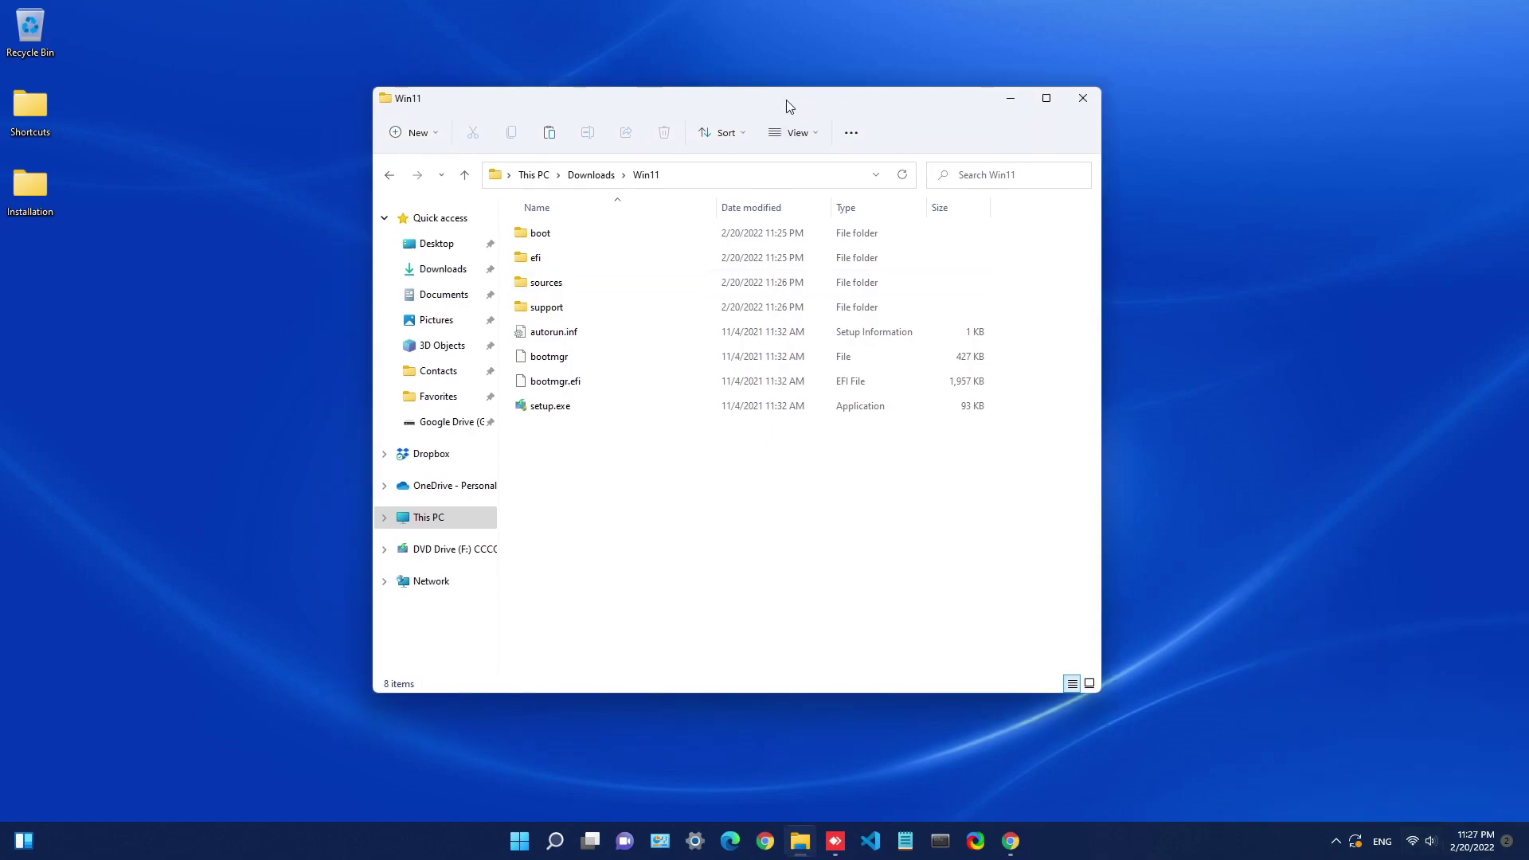
Run setup.exe from the Win11 folder and proceed past the Install Windows 11 page.
{"action": "left_click", "coordinate": [567, 407]}
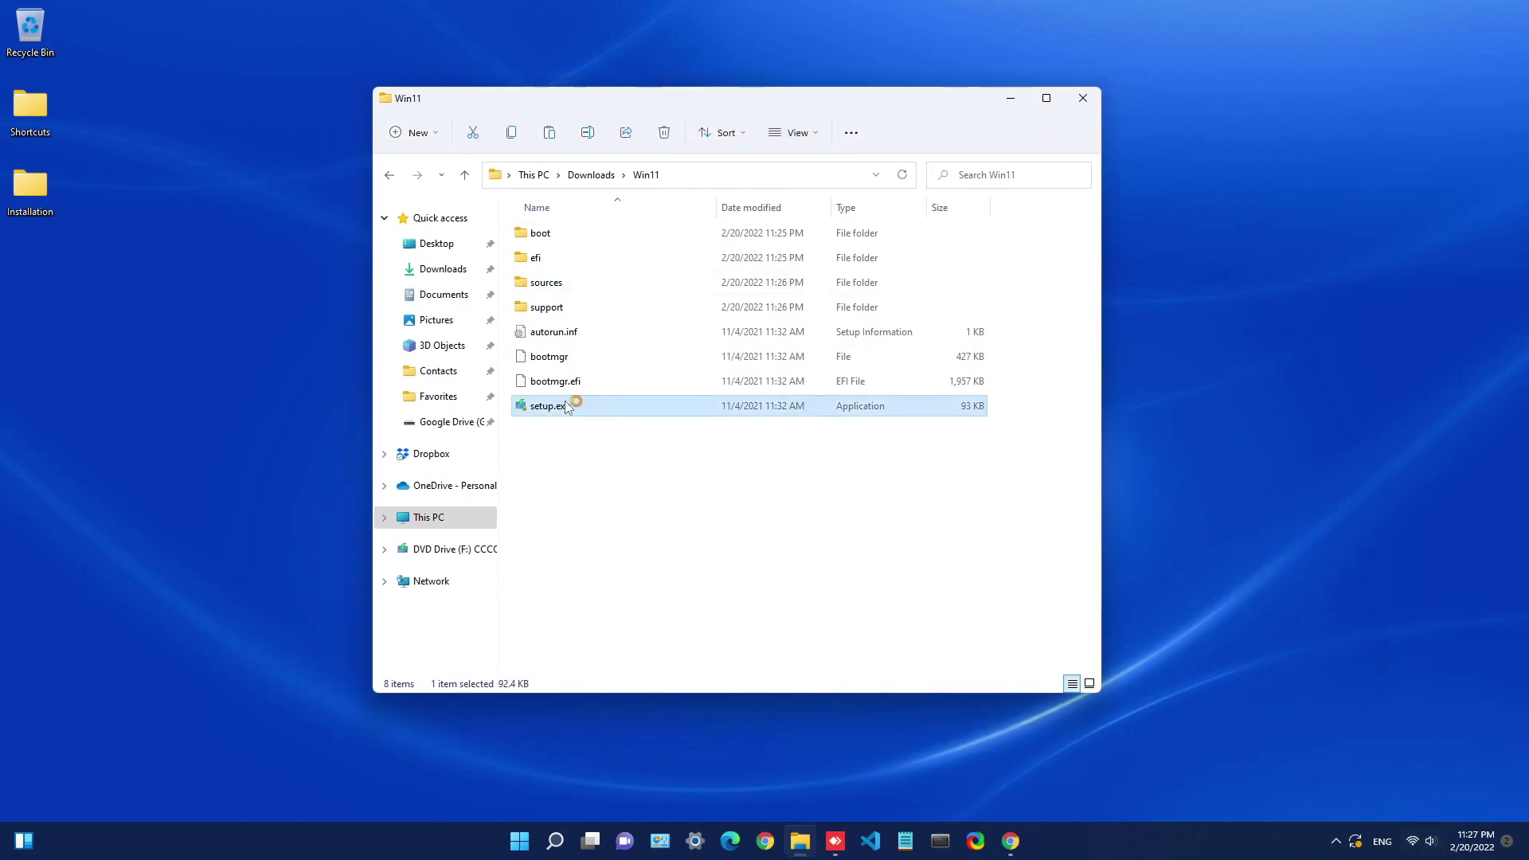
{"action": "double_click", "coordinate": [567, 407]}
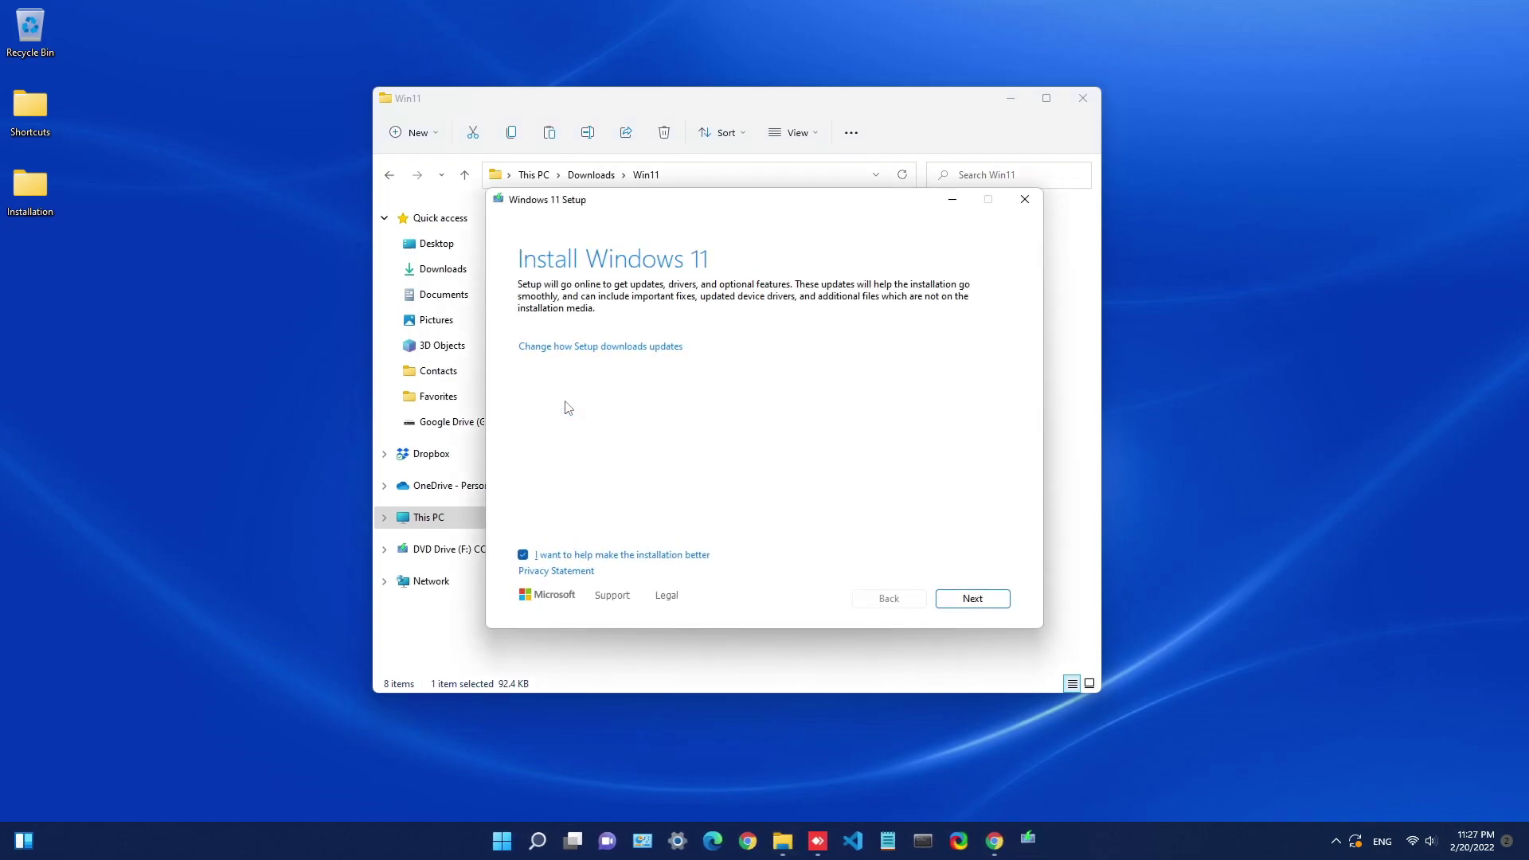
{"action": "left_click", "coordinate": [524, 556]}
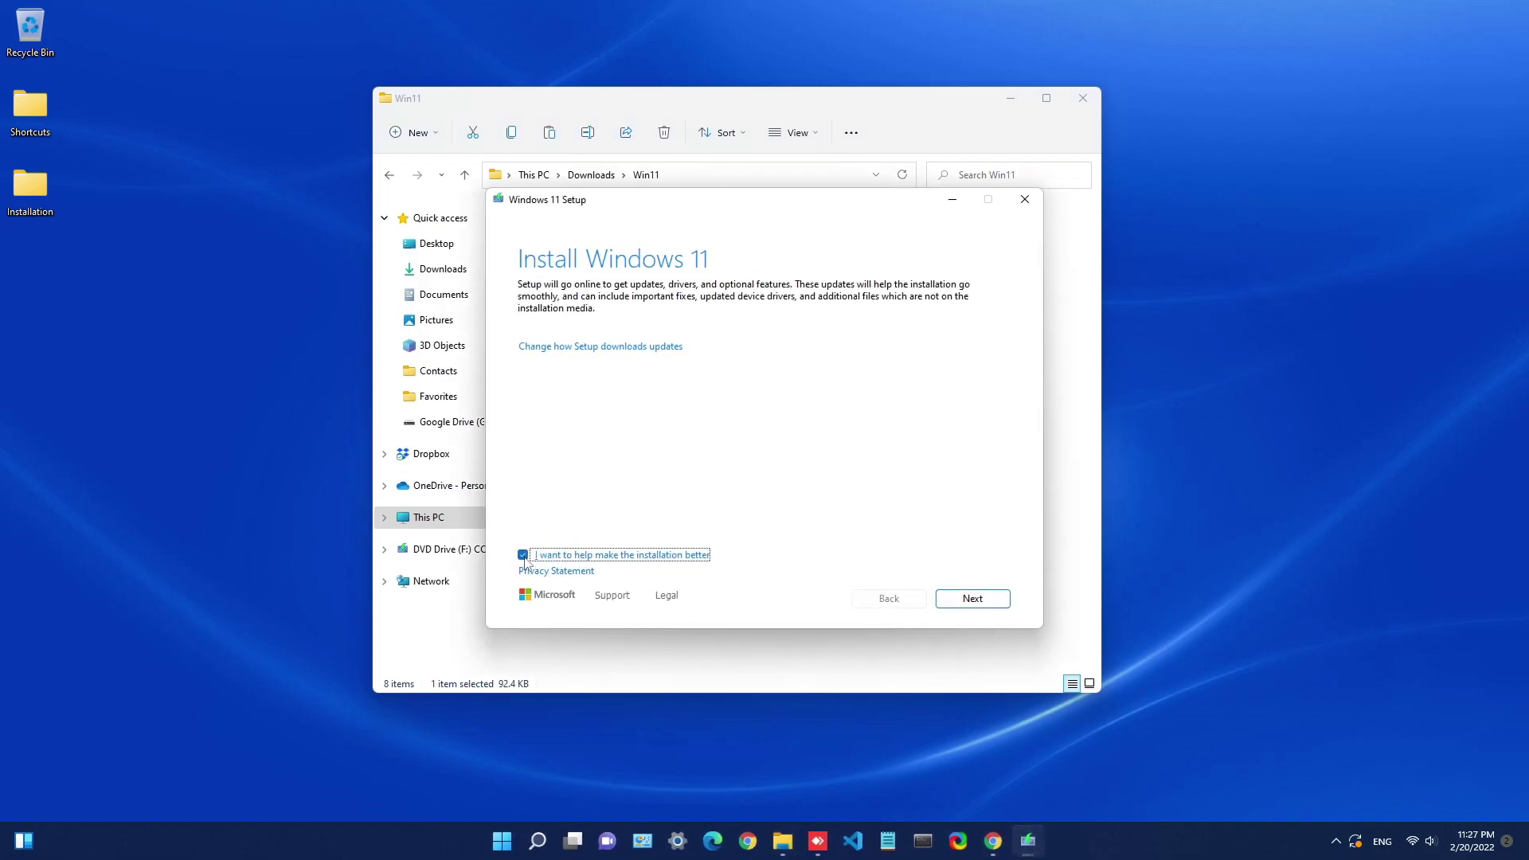
{"action": "left_click", "coordinate": [998, 600]}
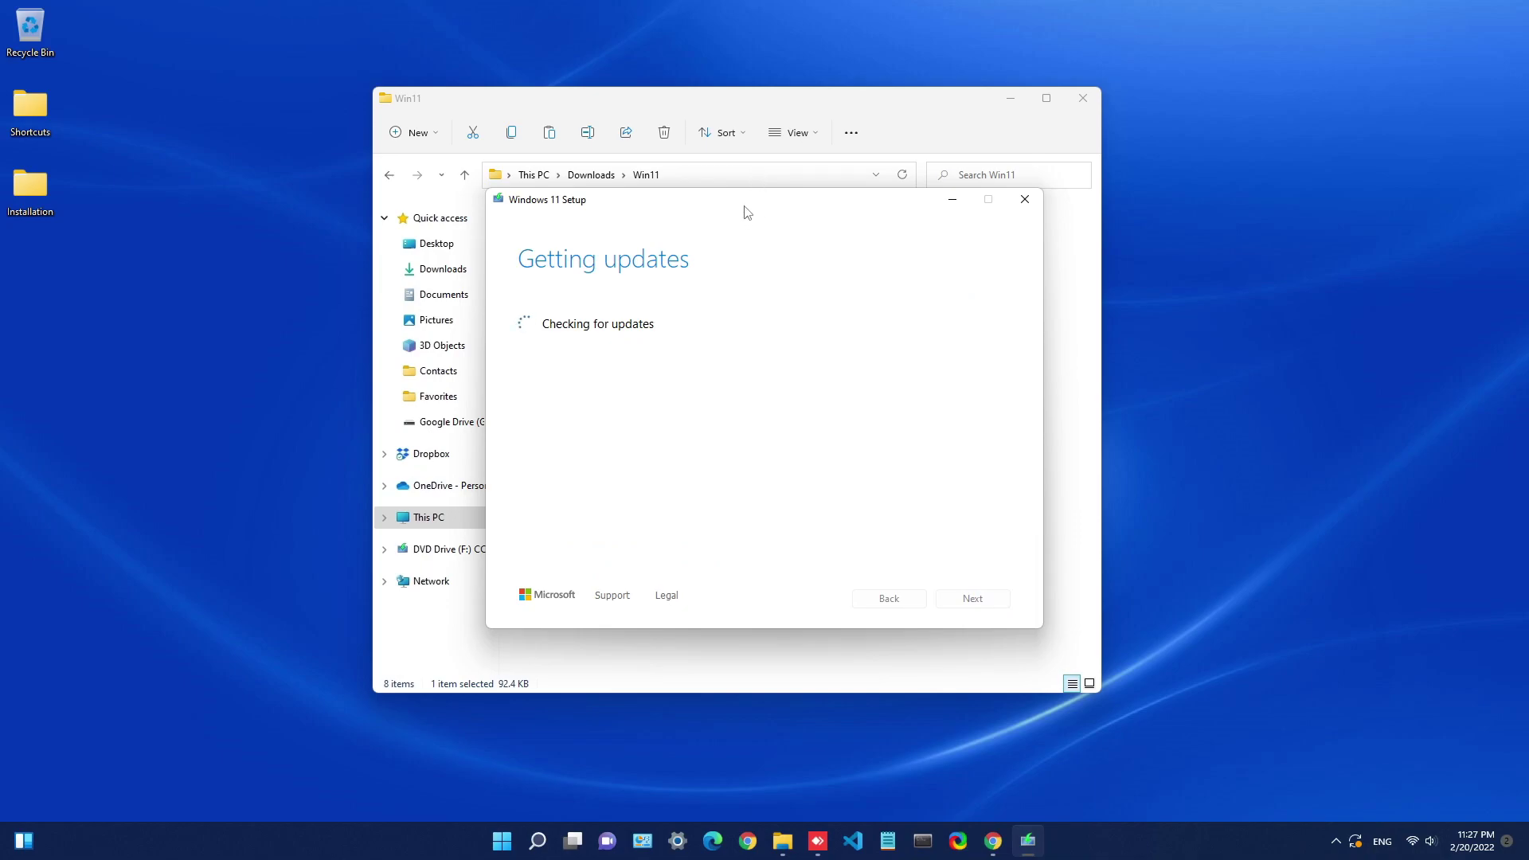
Arrange the Windows 11 Setup window beside the Win11 folder window and check the network connection status.
{"action": "left_click_drag", "start_coordinate": [747, 212], "coordinate": [1067, 197]}
{"action": "left_click_drag", "start_coordinate": [780, 104], "coordinate": [485, 120]}
{"action": "left_click_drag", "start_coordinate": [1071, 187], "coordinate": [1094, 187]}
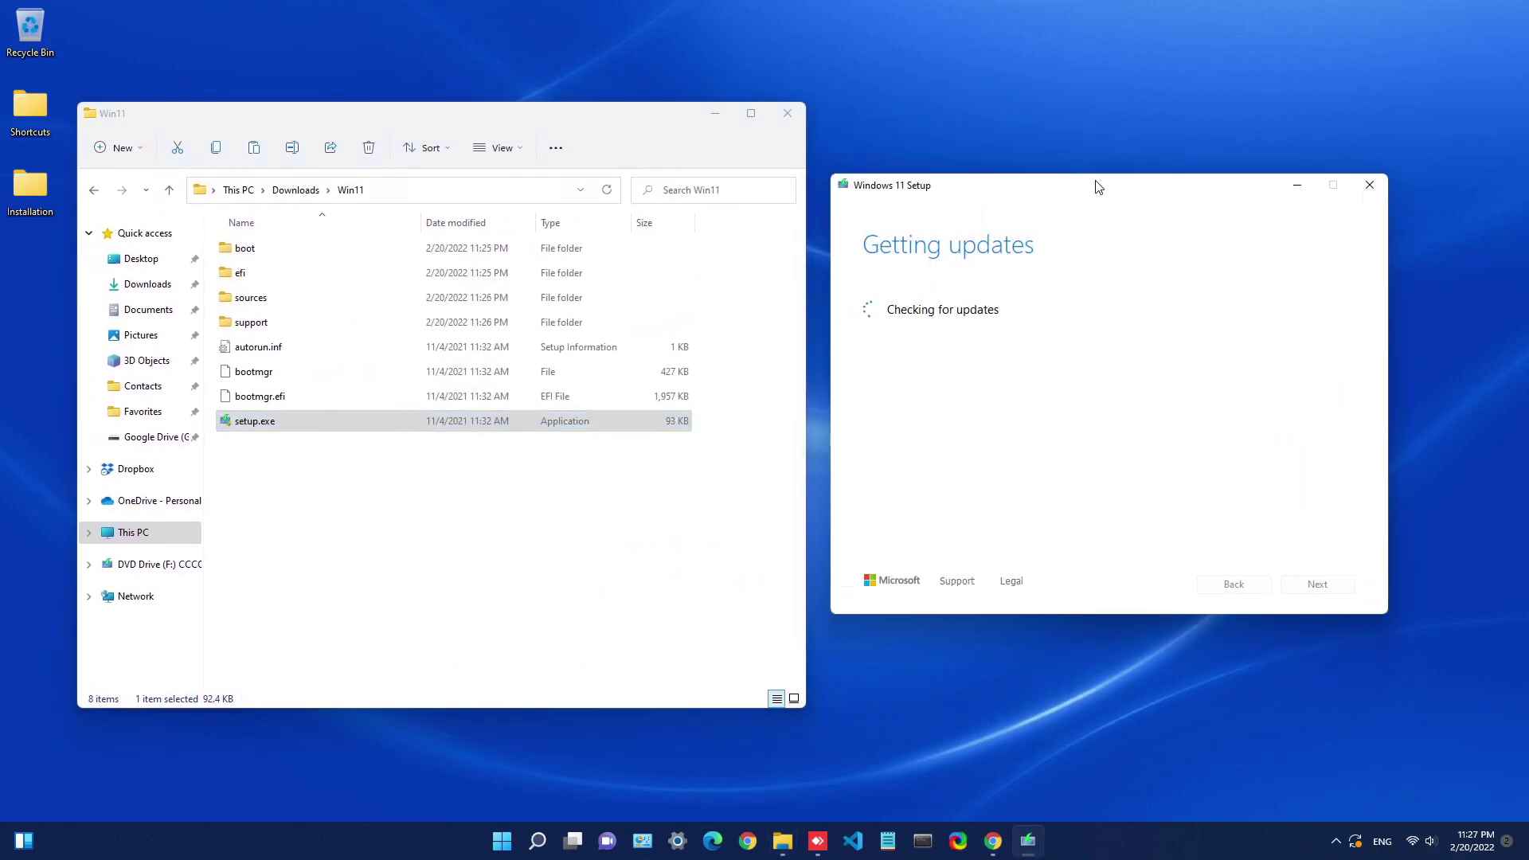
{"action": "mouse_move", "coordinate": [1411, 852]}
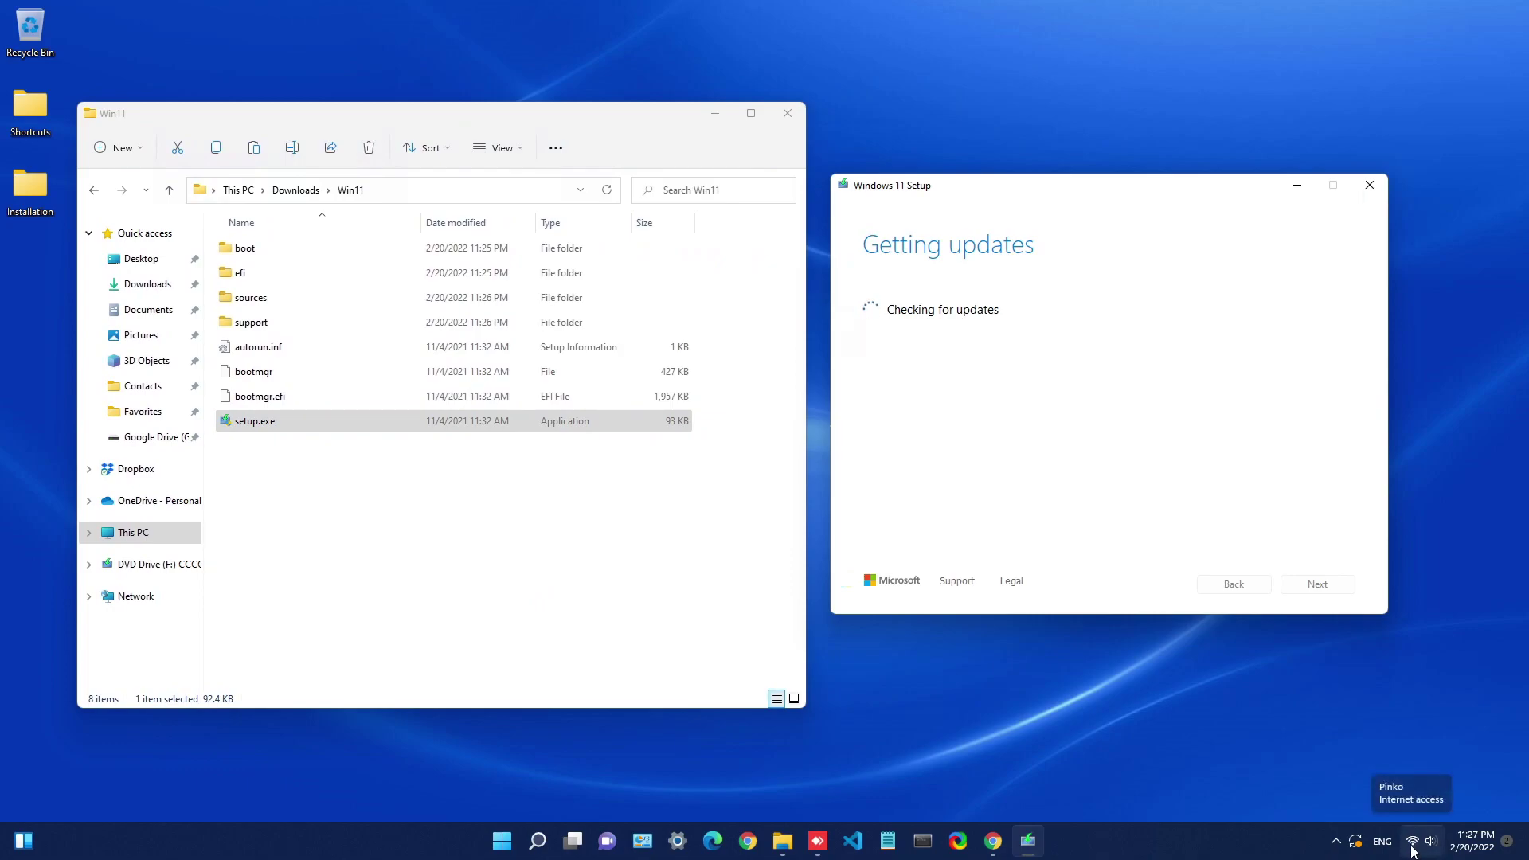
{"action": "left_click_drag", "start_coordinate": [1056, 196], "coordinate": [1171, 199]}
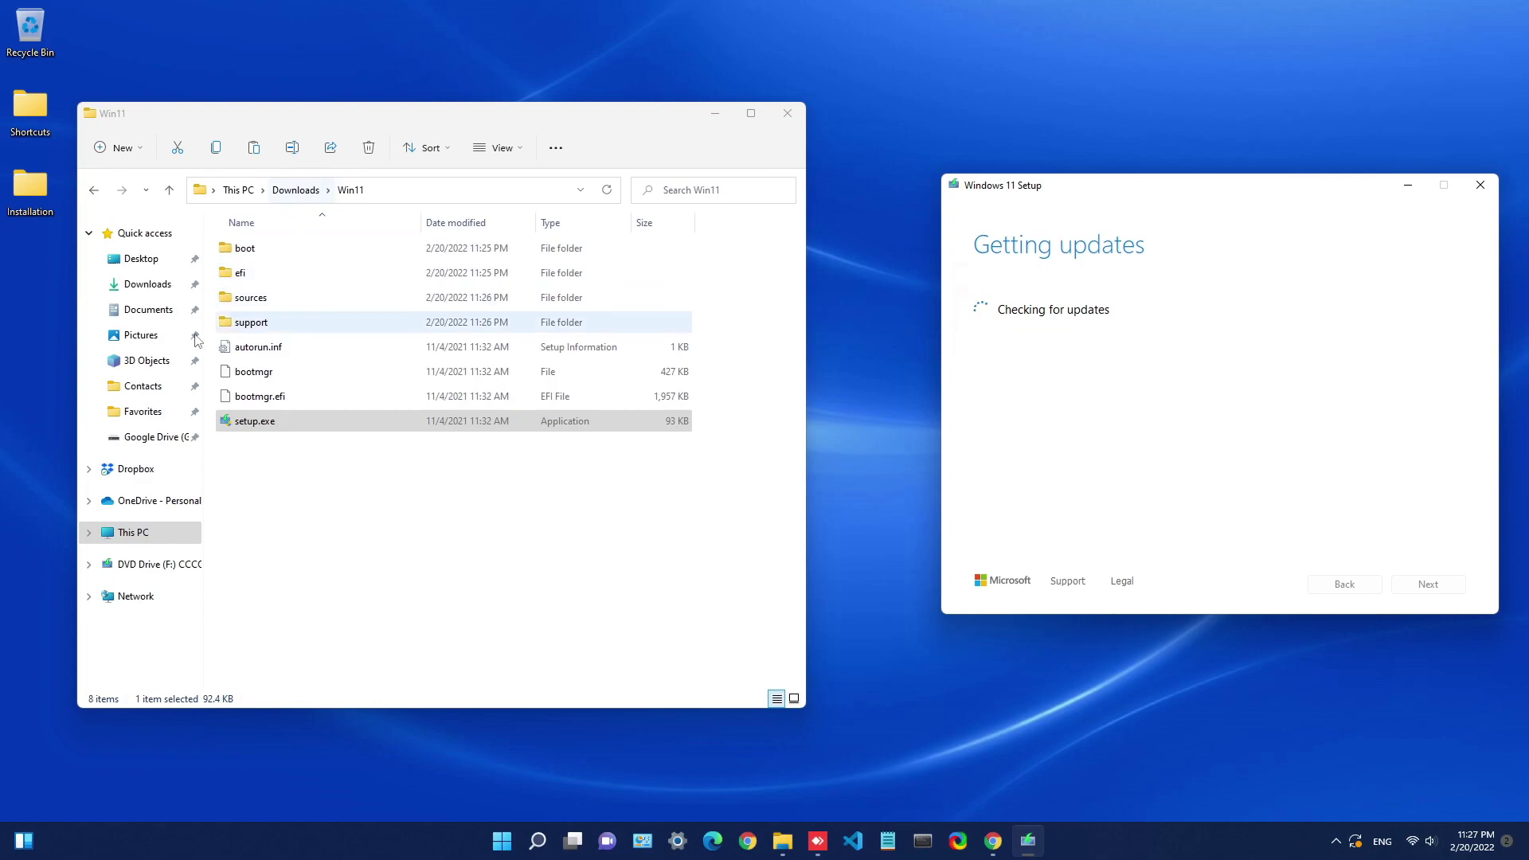
Open the Installation folder on the Desktop and view its setup screenshots from 1.png through 3.png.
{"action": "left_click", "coordinate": [141, 258]}
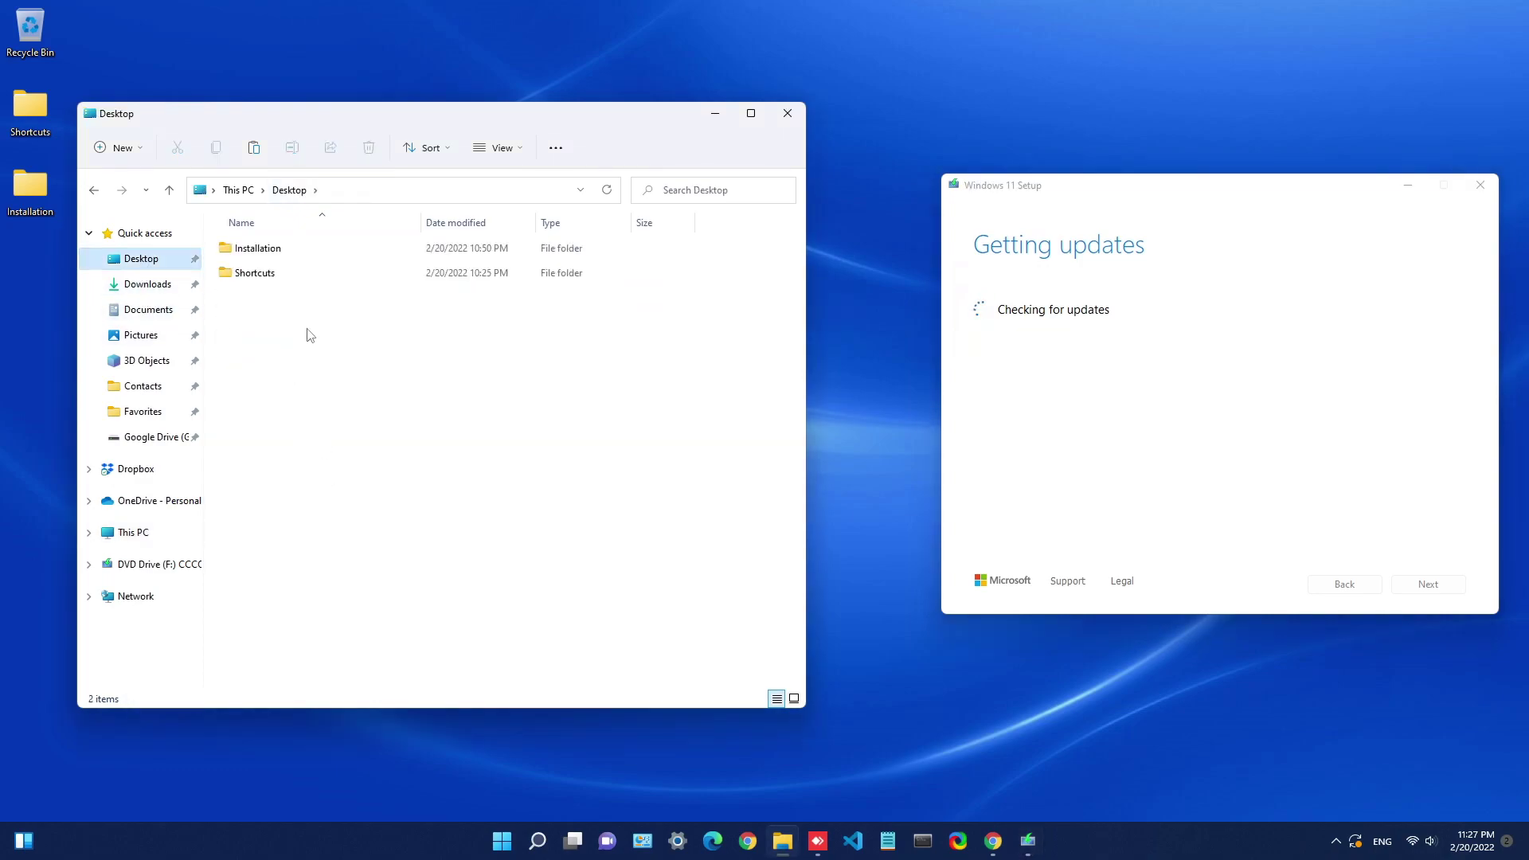
{"action": "double_click", "coordinate": [272, 253]}
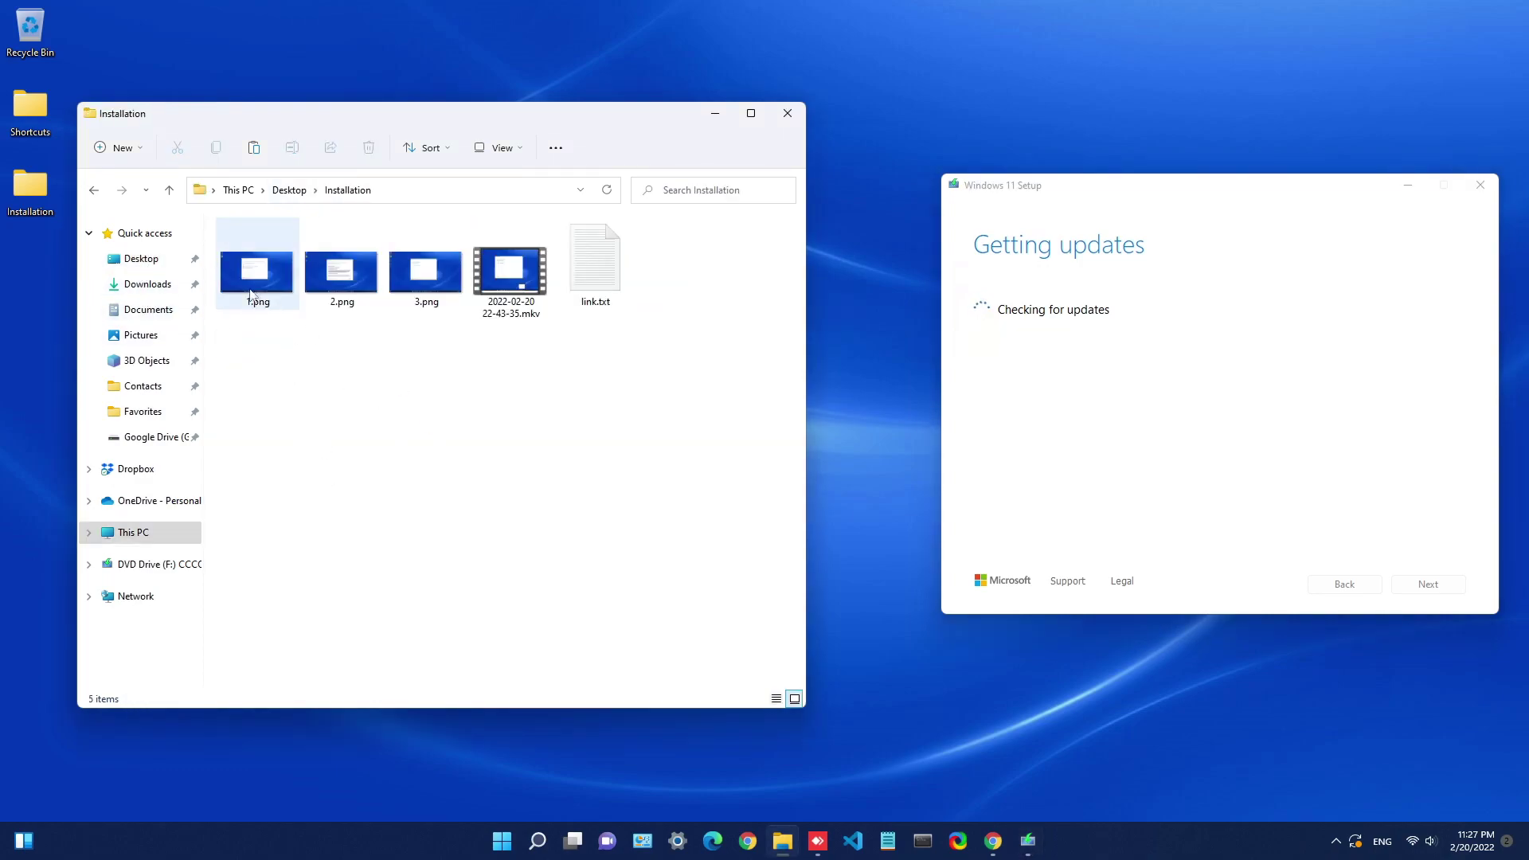
{"action": "double_click", "coordinate": [253, 274]}
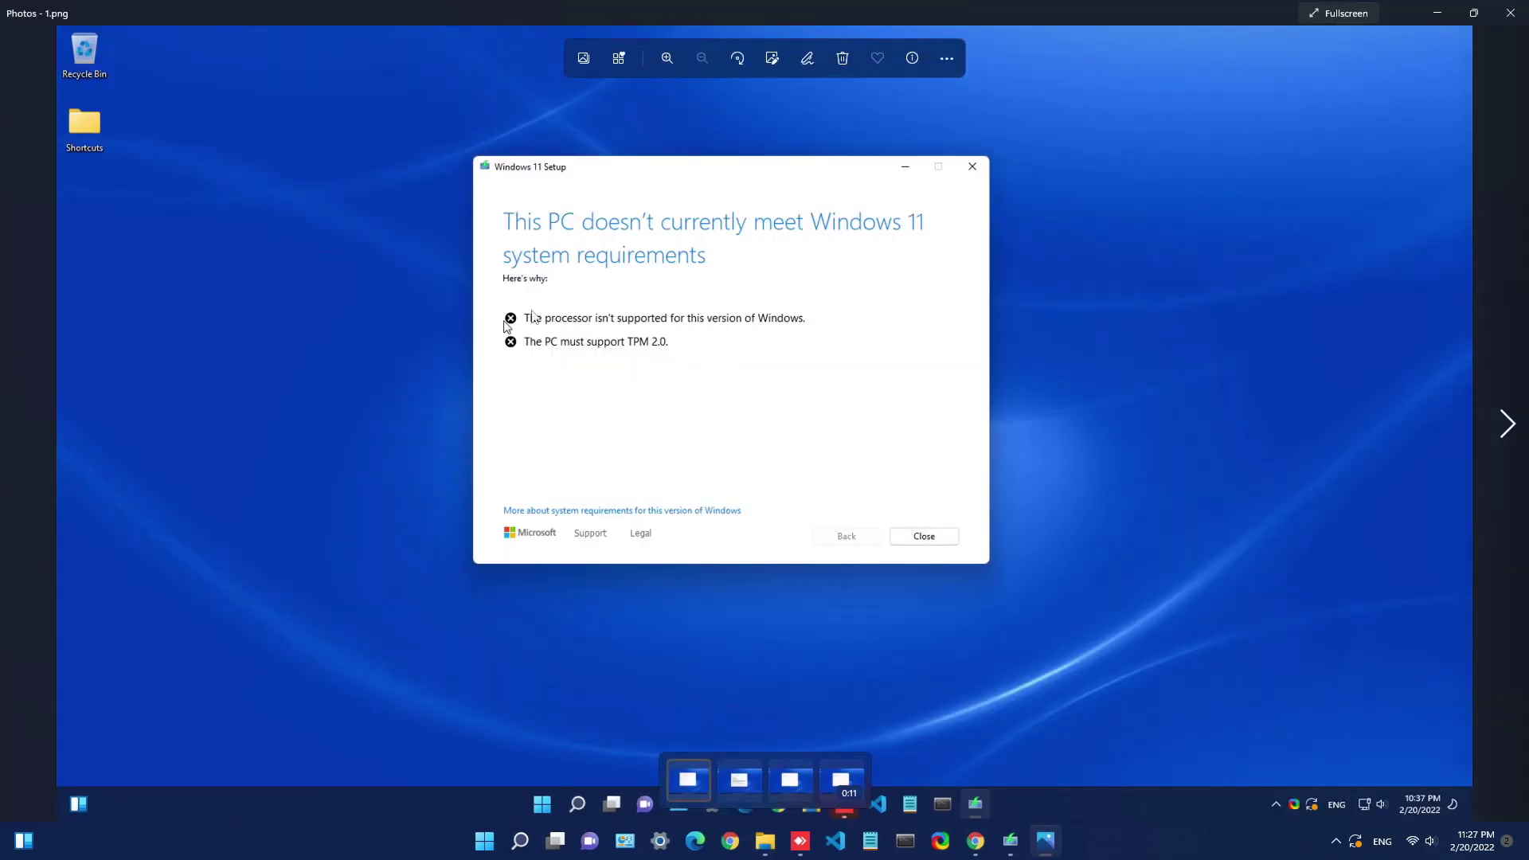
{"action": "left_click", "coordinate": [1502, 423]}
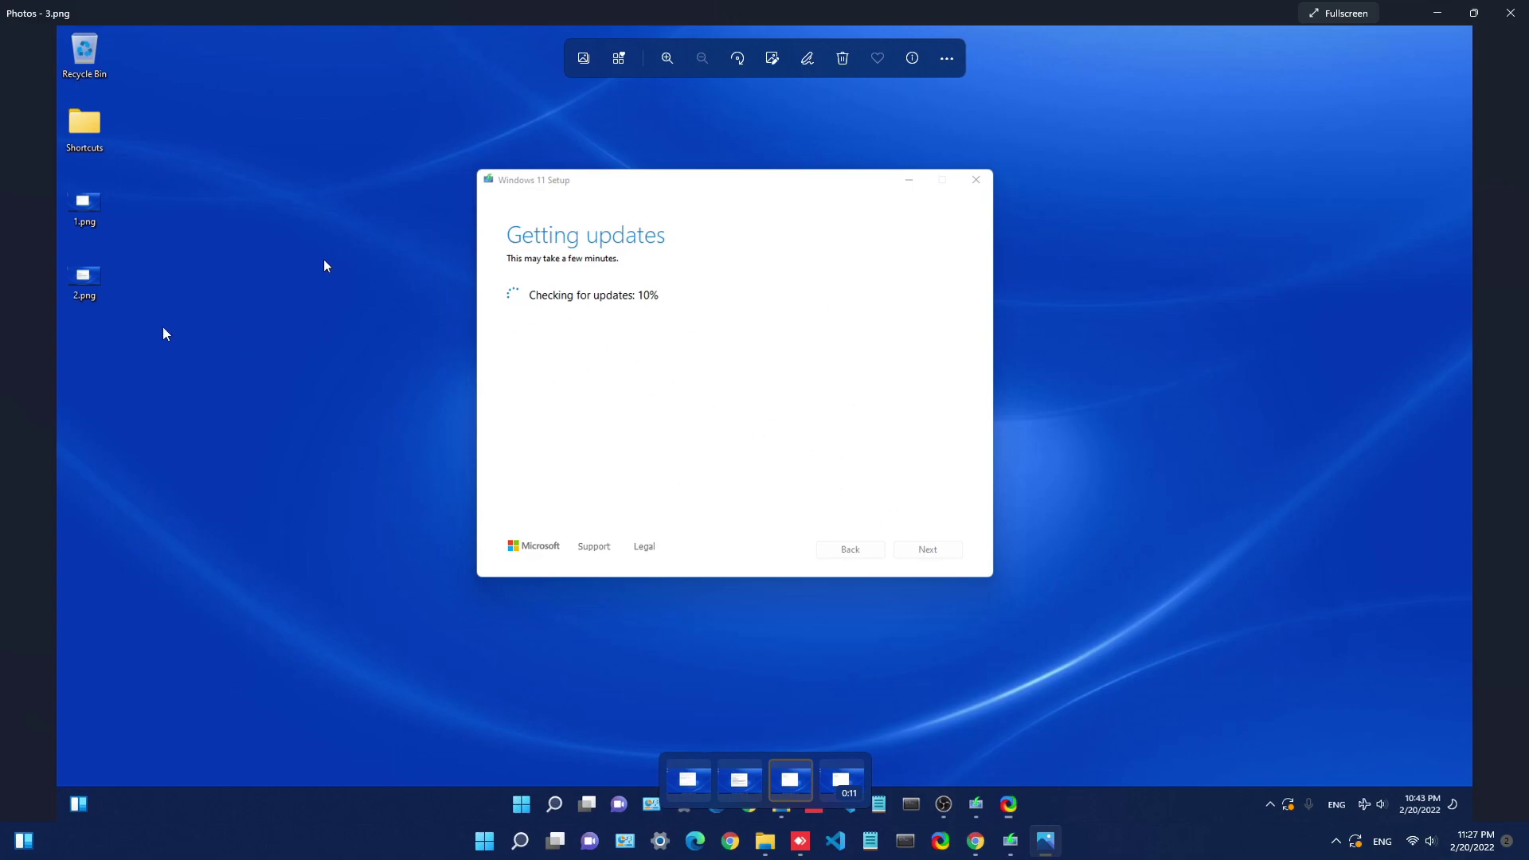
{"action": "left_click", "coordinate": [1510, 13]}
{"action": "mouse_move", "coordinate": [1180, 189]}
{"action": "left_mouse_down"}
{"action": "mouse_move", "coordinate": [1197, 181]}
{"action": "mouse_move", "coordinate": [1167, 183]}
{"action": "left_mouse_up"}
{"action": "left_click_drag", "start_coordinate": [542, 120], "coordinate": [569, 121]}
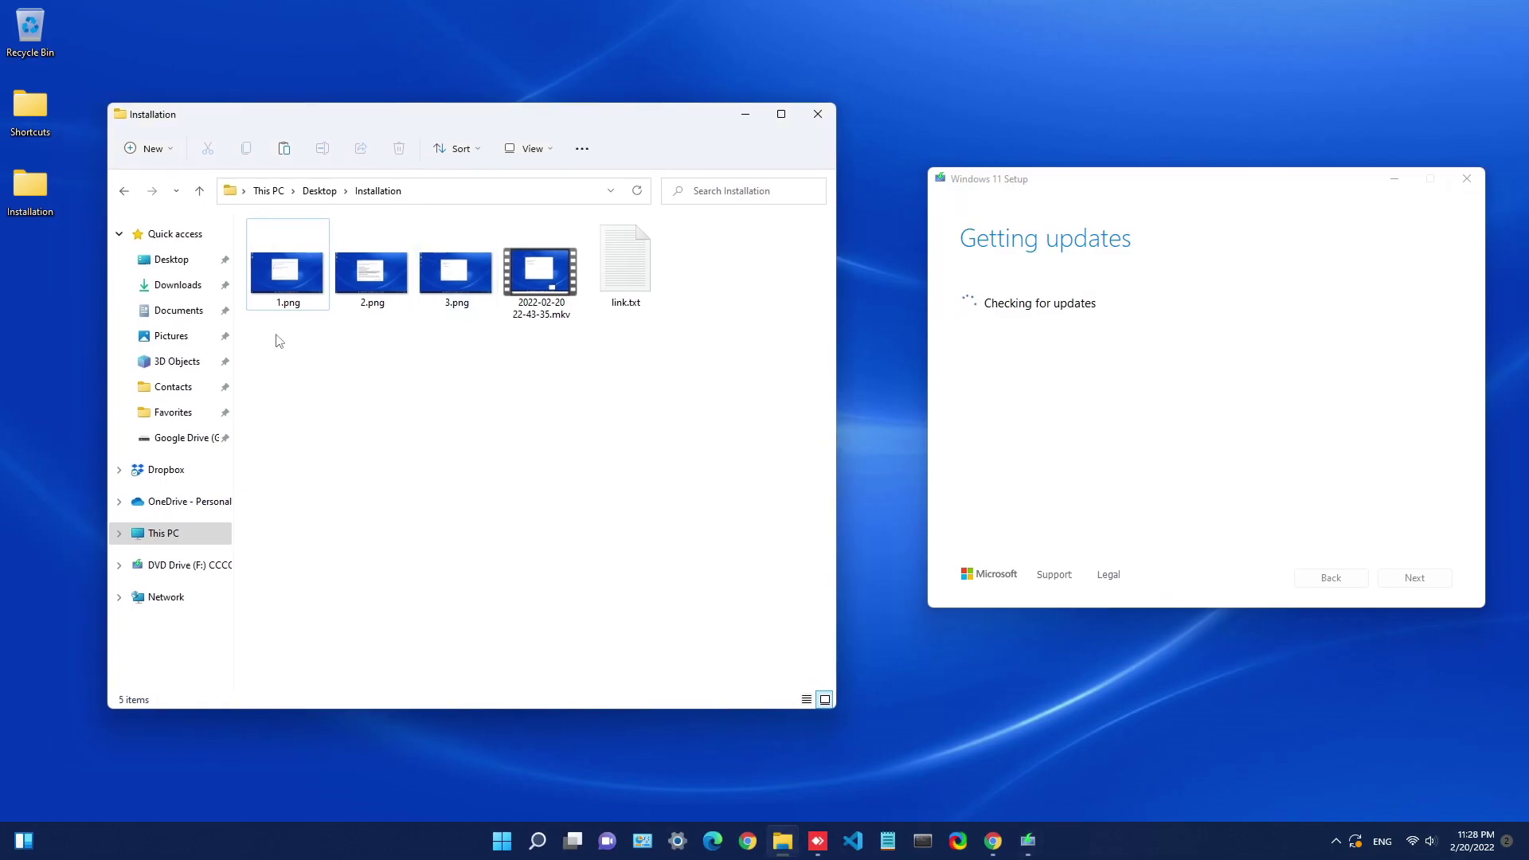
View the license terms screenshot 2.png and check the Wi-Fi and Airplane mode quick settings.
{"action": "double_click", "coordinate": [354, 279]}
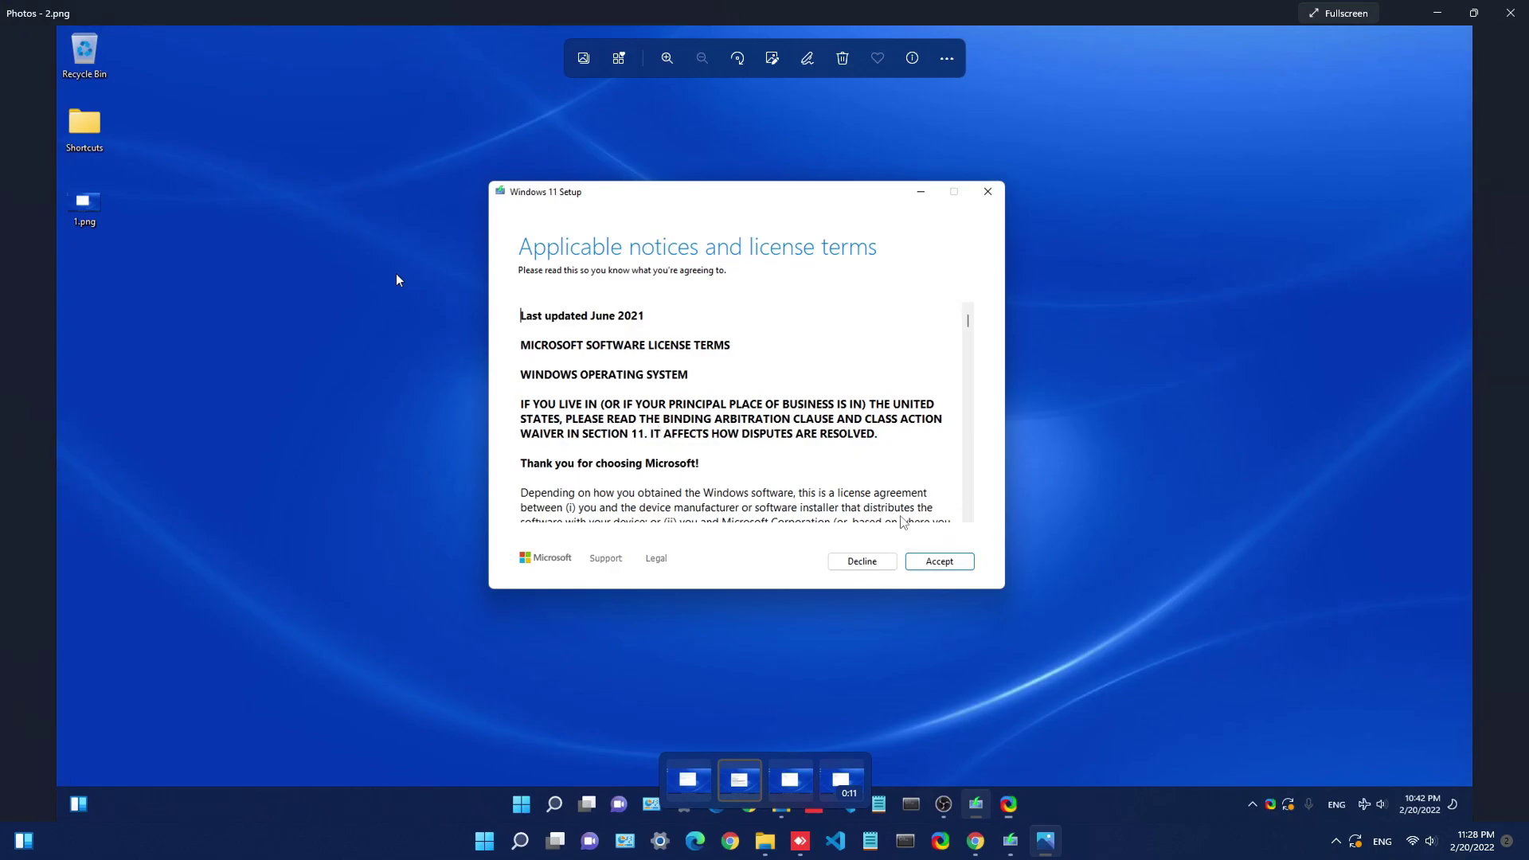
{"action": "left_click", "coordinate": [1411, 842]}
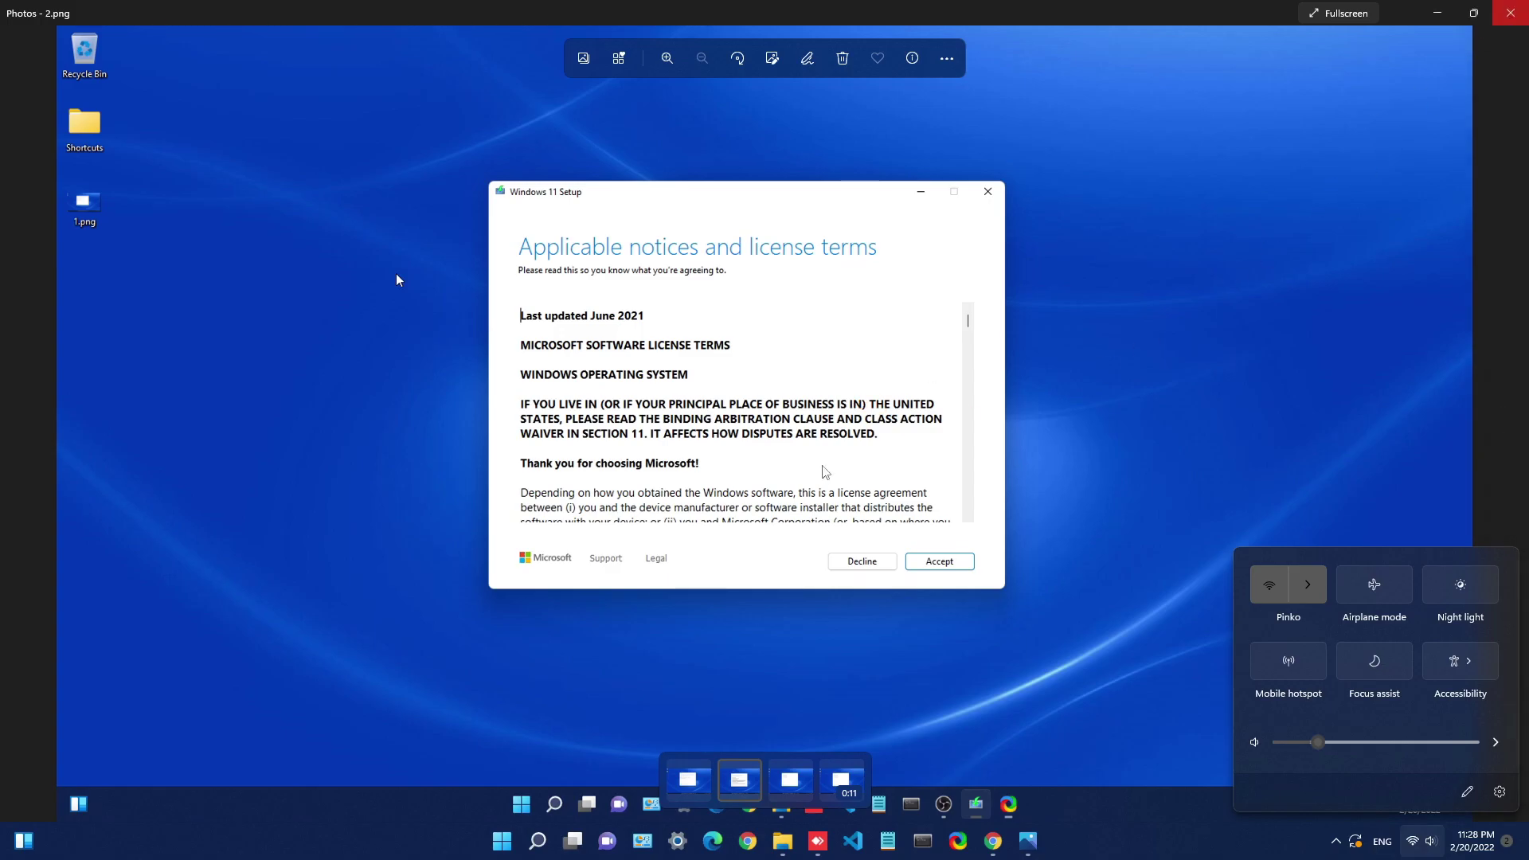
{"action": "key", "text": "alt+F4"}
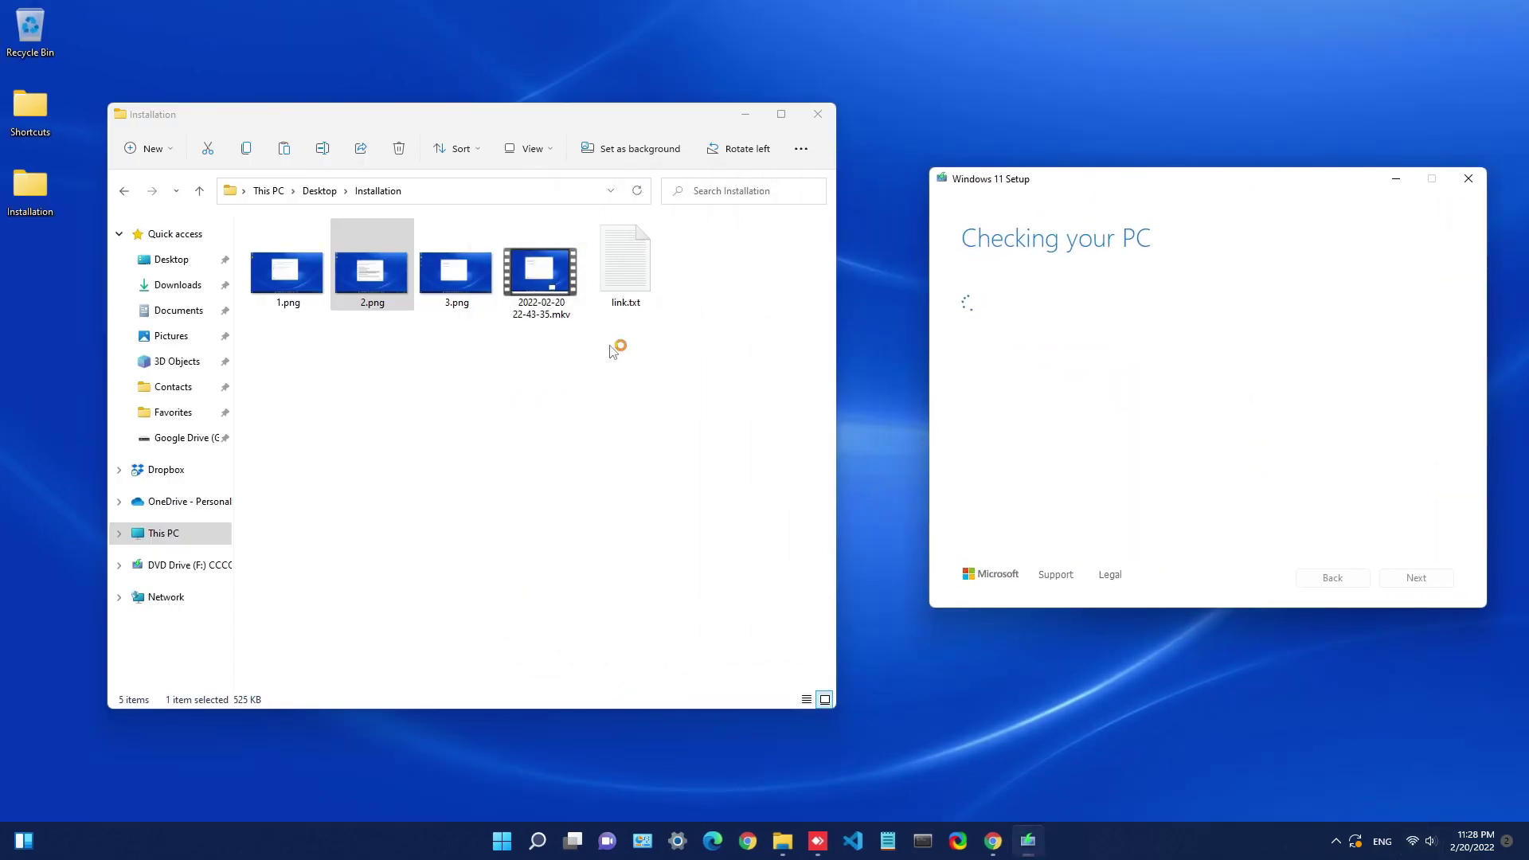
{"action": "double_click", "coordinate": [557, 271]}
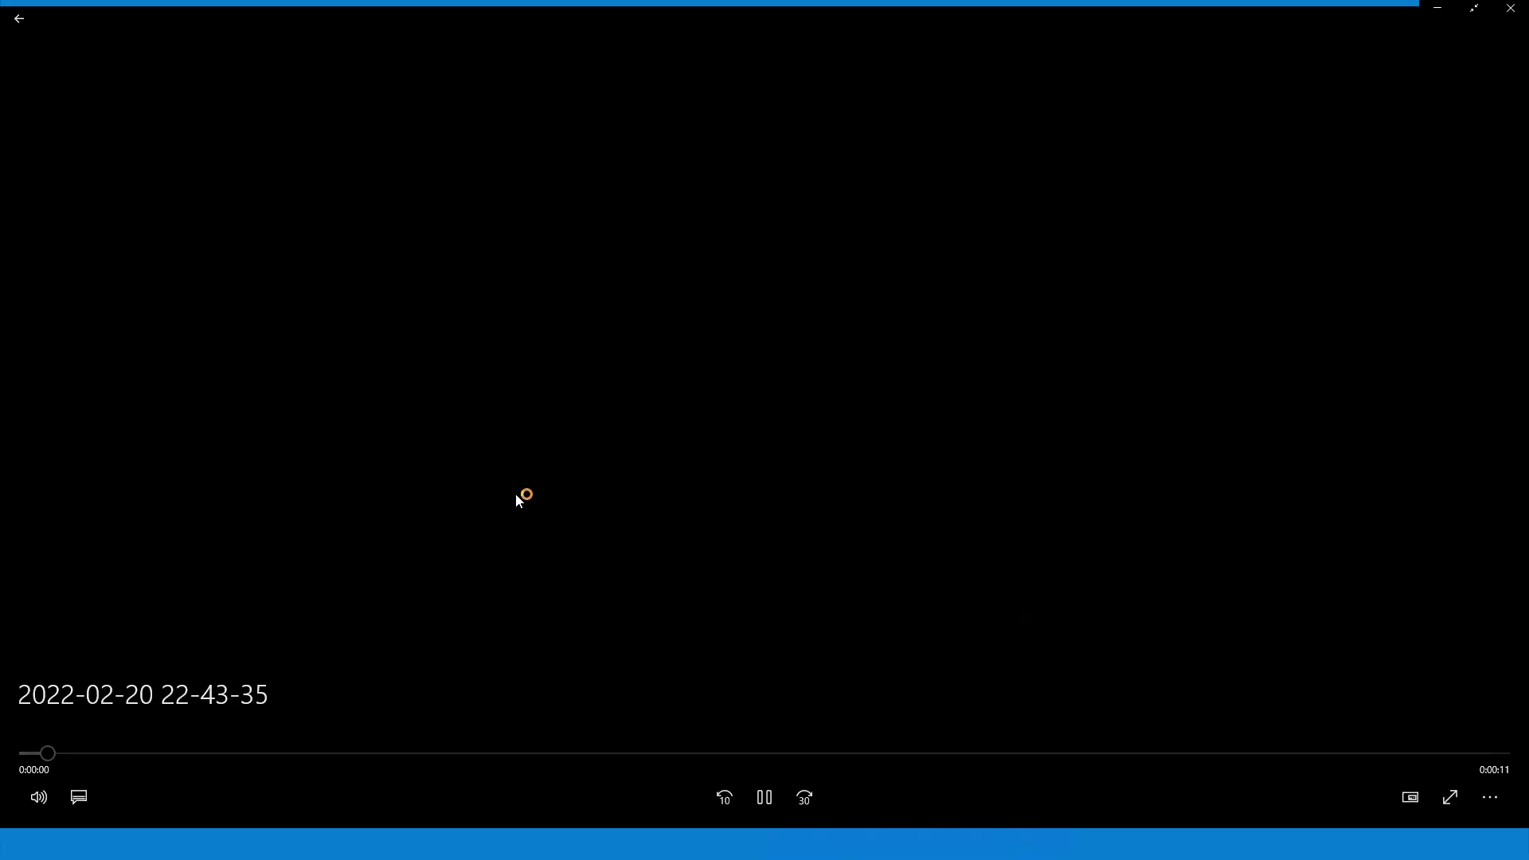
{"action": "double_click", "coordinate": [516, 494]}
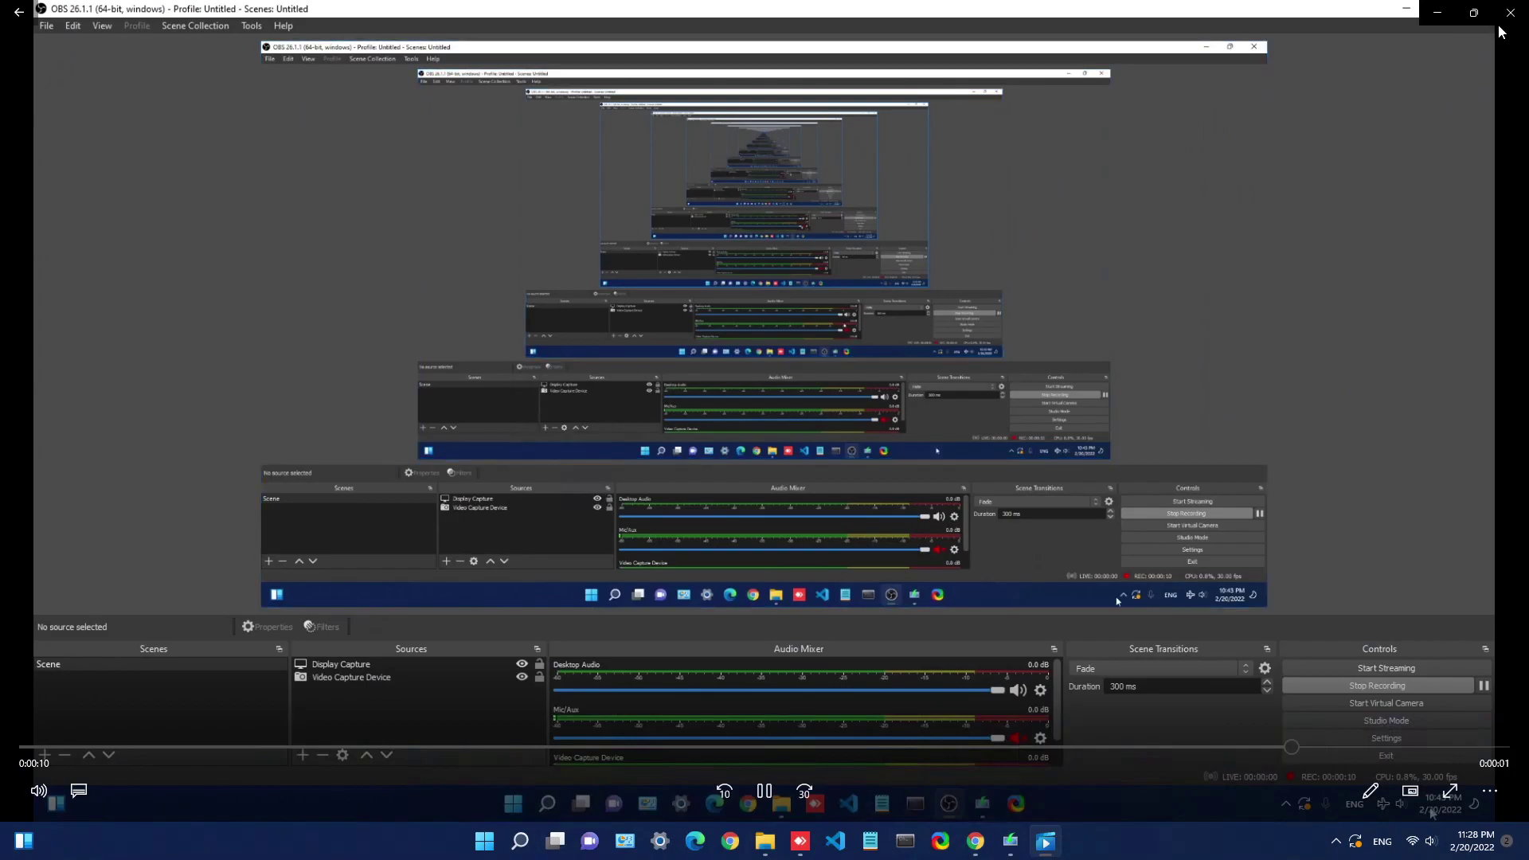
{"action": "left_click", "coordinate": [1510, 13]}
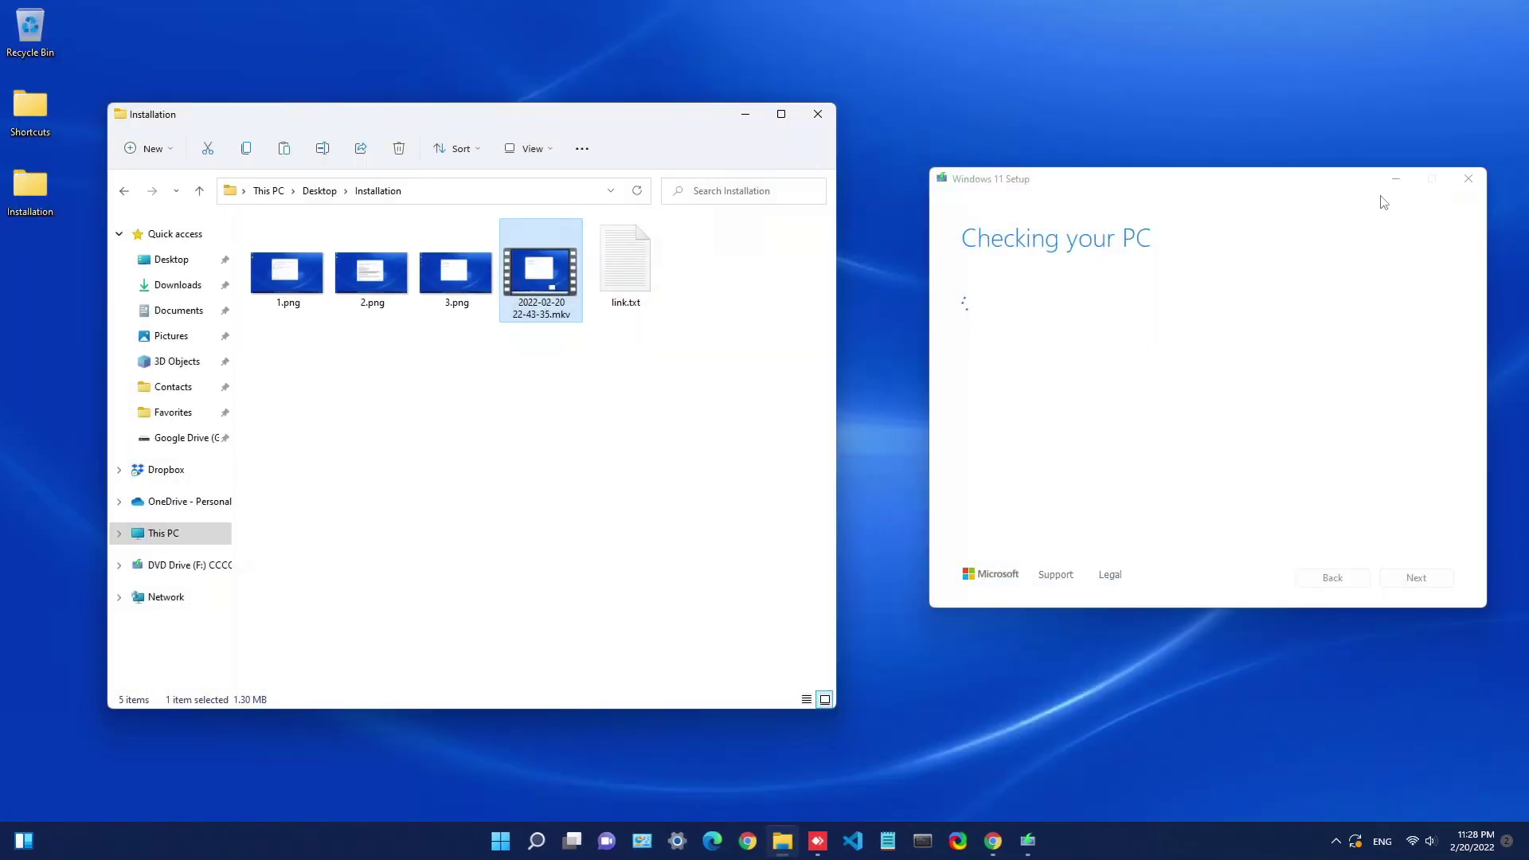
Review the system requirements results in Windows 11 Setup beside the Installation folder, then close Setup.
{"action": "left_click_drag", "start_coordinate": [1231, 178], "coordinate": [1187, 164]}
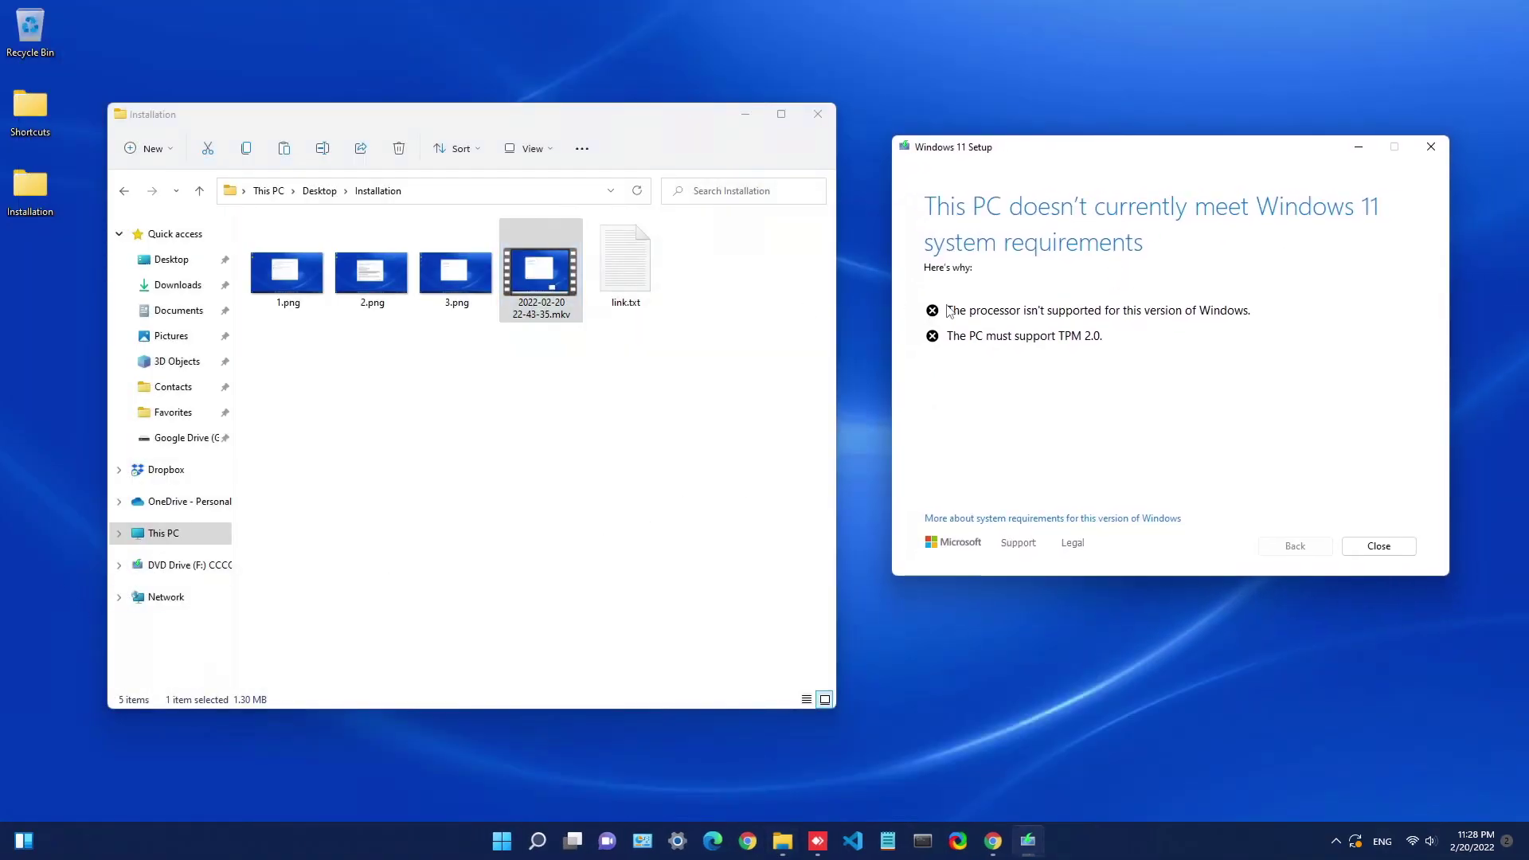
{"action": "left_click_drag", "start_coordinate": [647, 125], "coordinate": [645, 100]}
{"action": "mouse_move", "coordinate": [1152, 153]}
{"action": "left_mouse_down"}
{"action": "mouse_move", "coordinate": [1144, 174]}
{"action": "mouse_move", "coordinate": [1156, 168]}
{"action": "left_mouse_up"}
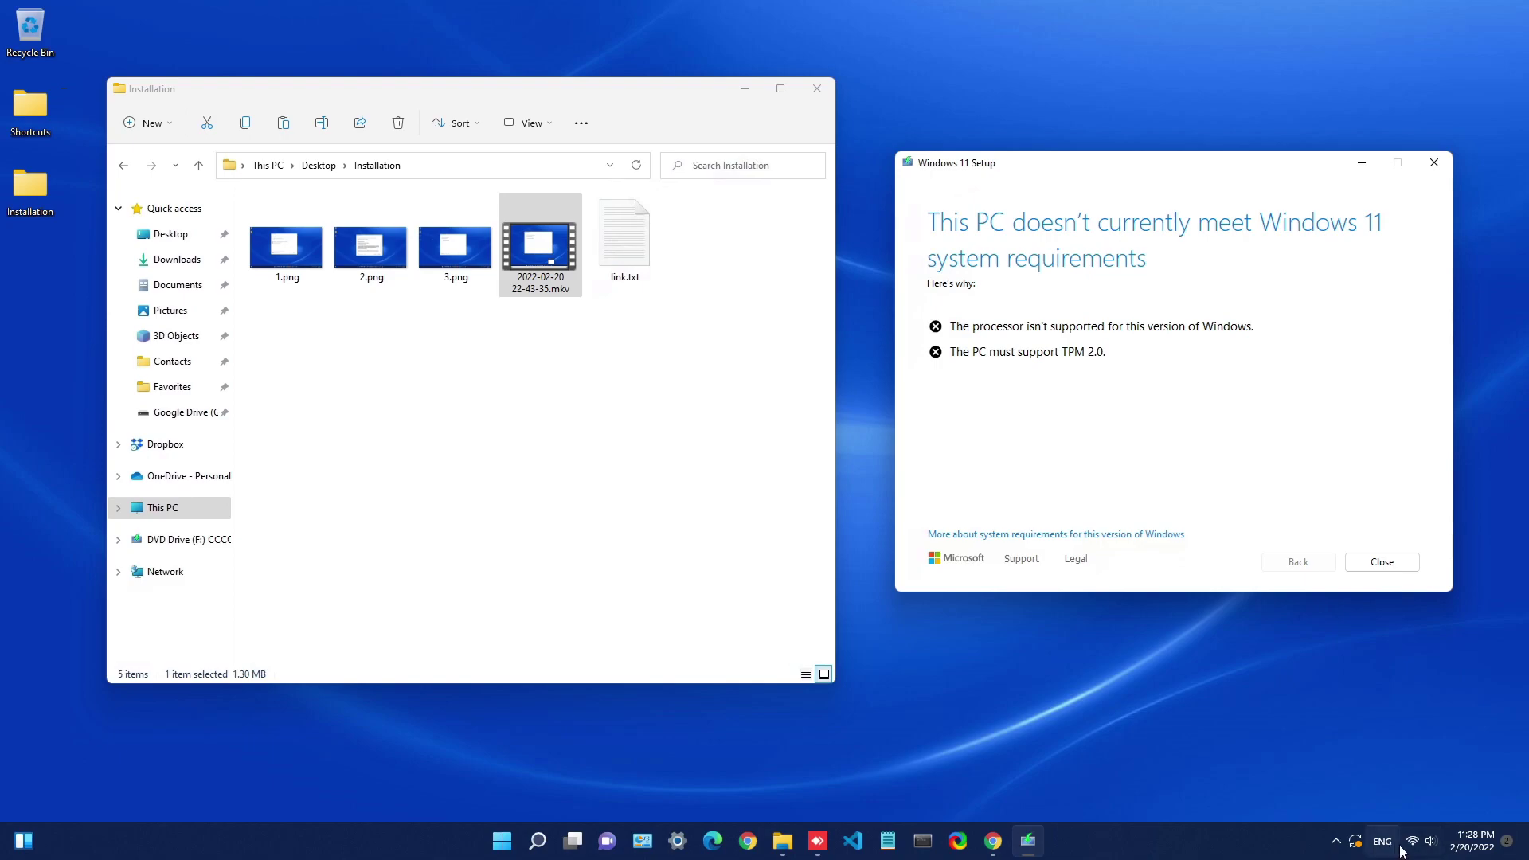
{"action": "left_click_drag", "start_coordinate": [1262, 168], "coordinate": [1232, 149]}
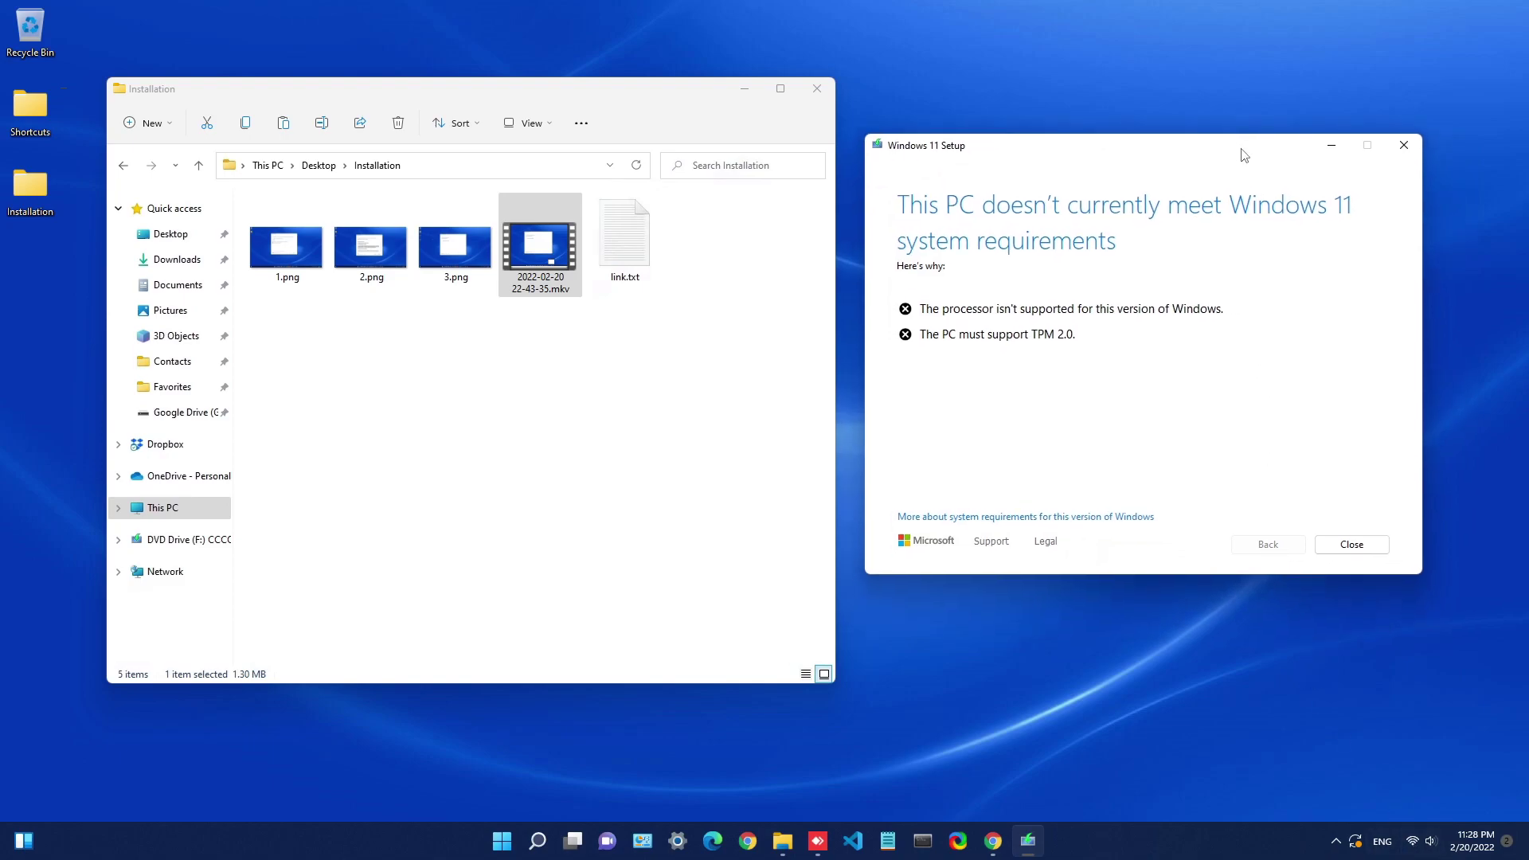
{"action": "left_click", "coordinate": [1403, 147]}
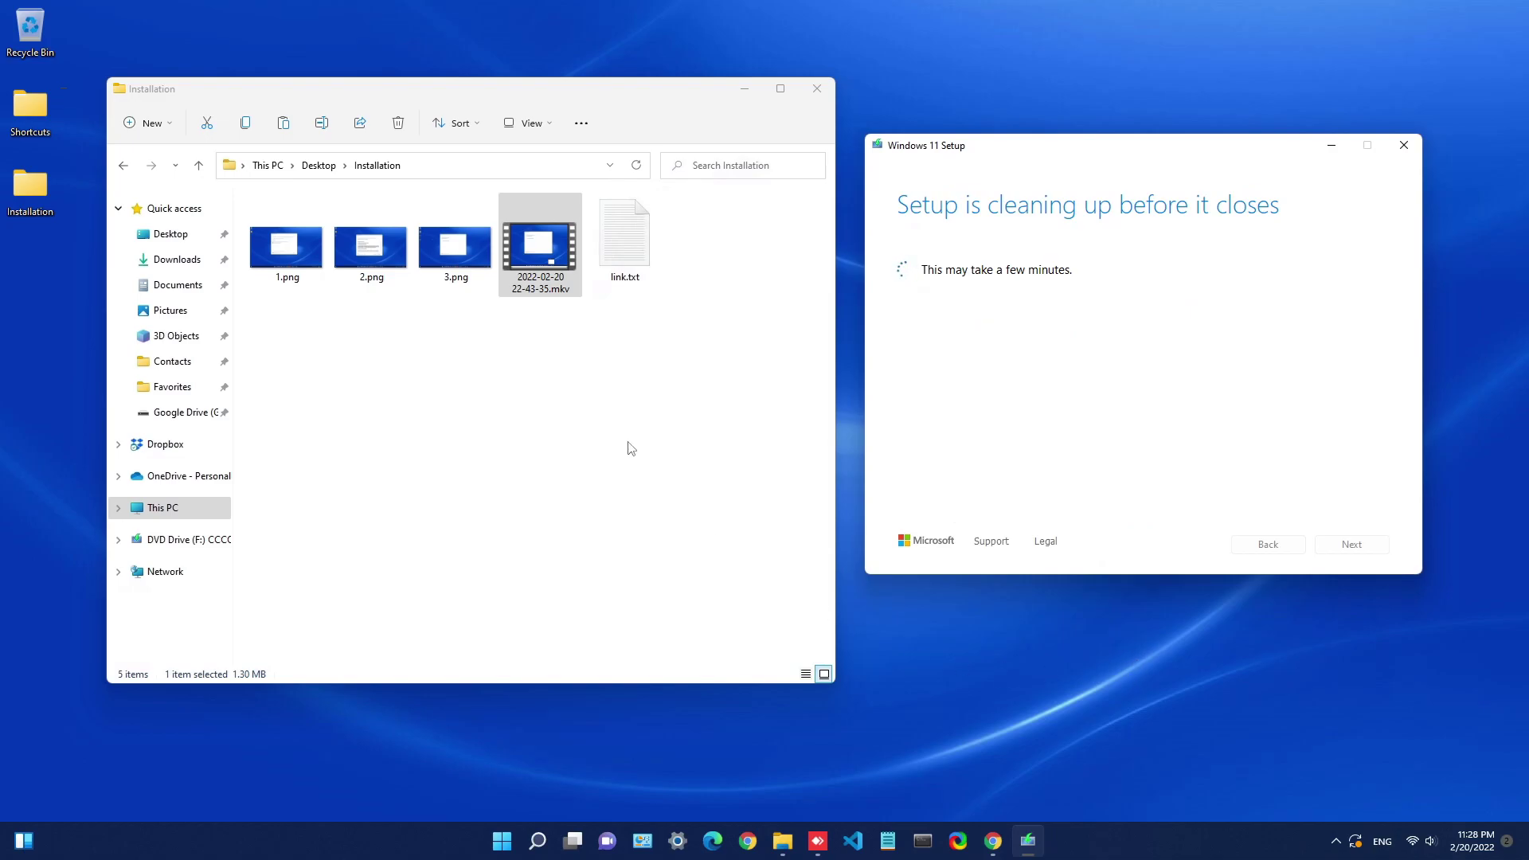
View the license terms screenshot 2.png again, then center the Installation folder window with no file selected.
{"action": "left_click_drag", "start_coordinate": [666, 93], "coordinate": [682, 80]}
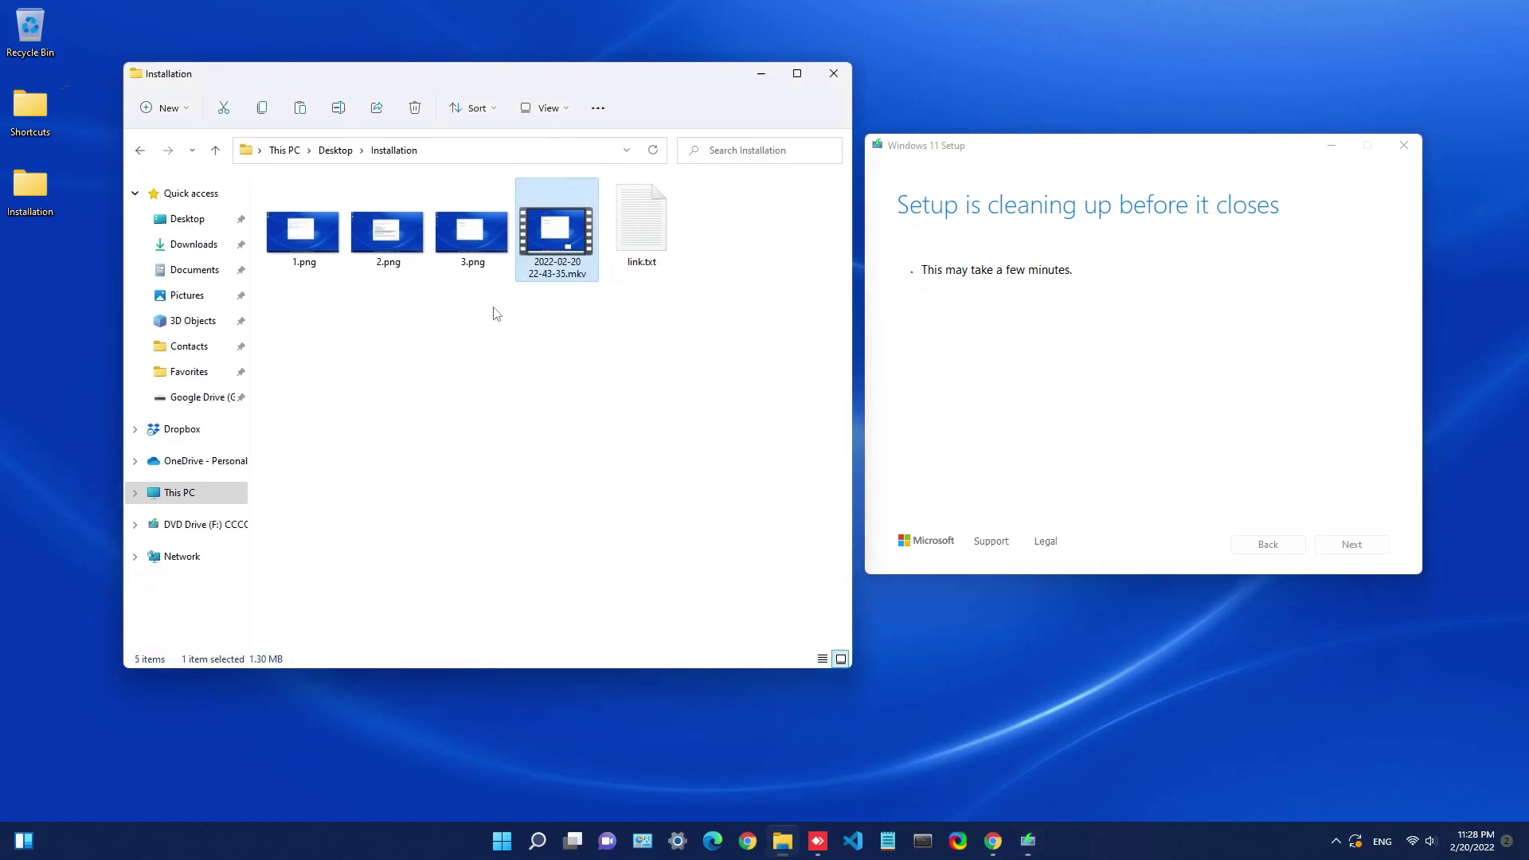
{"action": "double_click", "coordinate": [390, 269]}
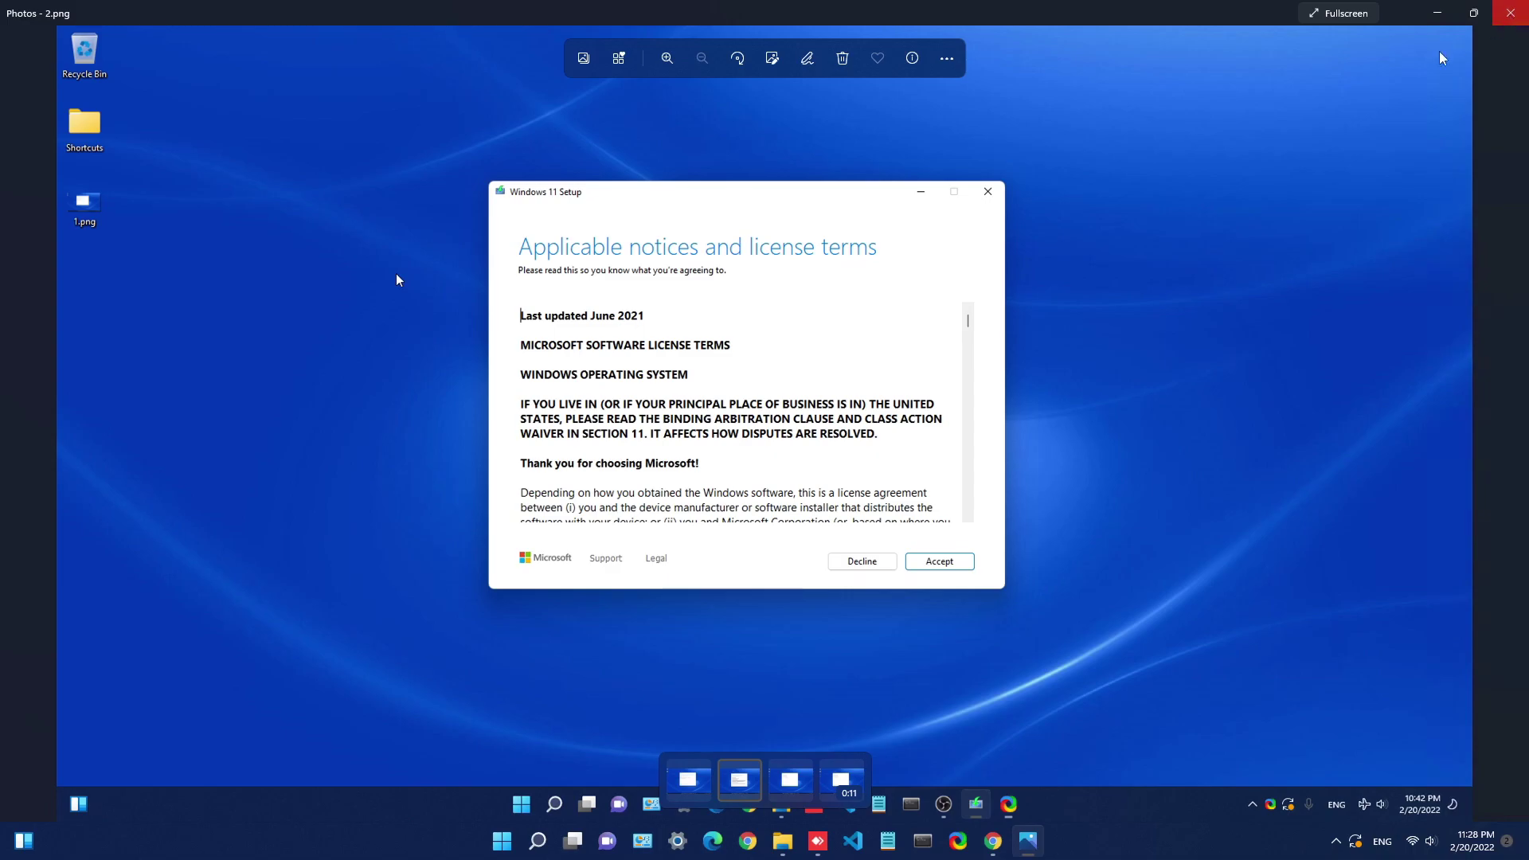
{"action": "left_click", "coordinate": [1510, 14]}
{"action": "left_click_drag", "start_coordinate": [561, 69], "coordinate": [810, 133]}
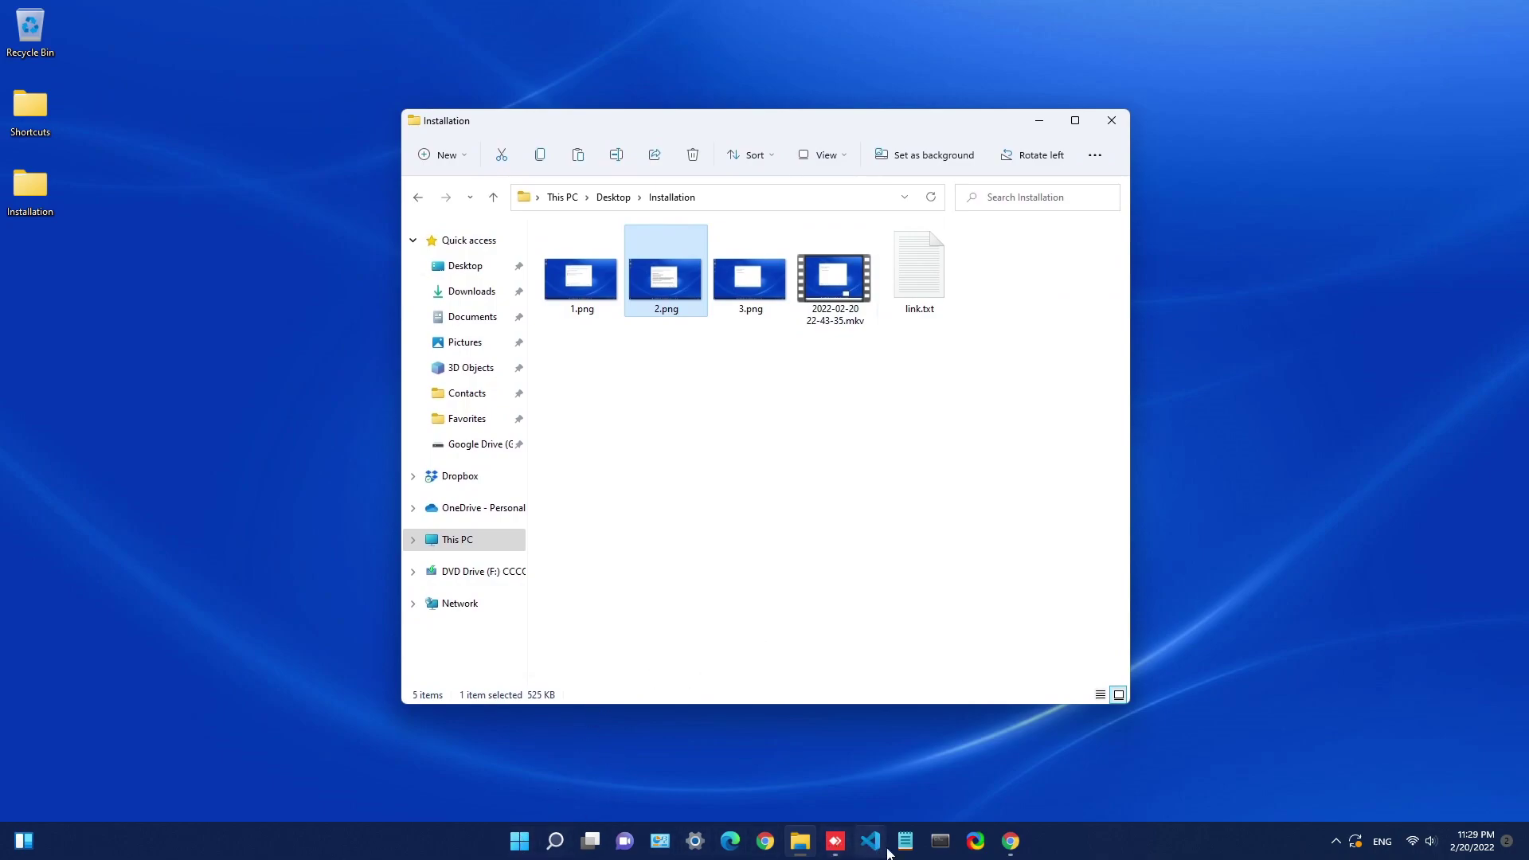
{"action": "left_click", "coordinate": [927, 438]}
{"action": "left_click_drag", "start_coordinate": [855, 115], "coordinate": [892, 153]}
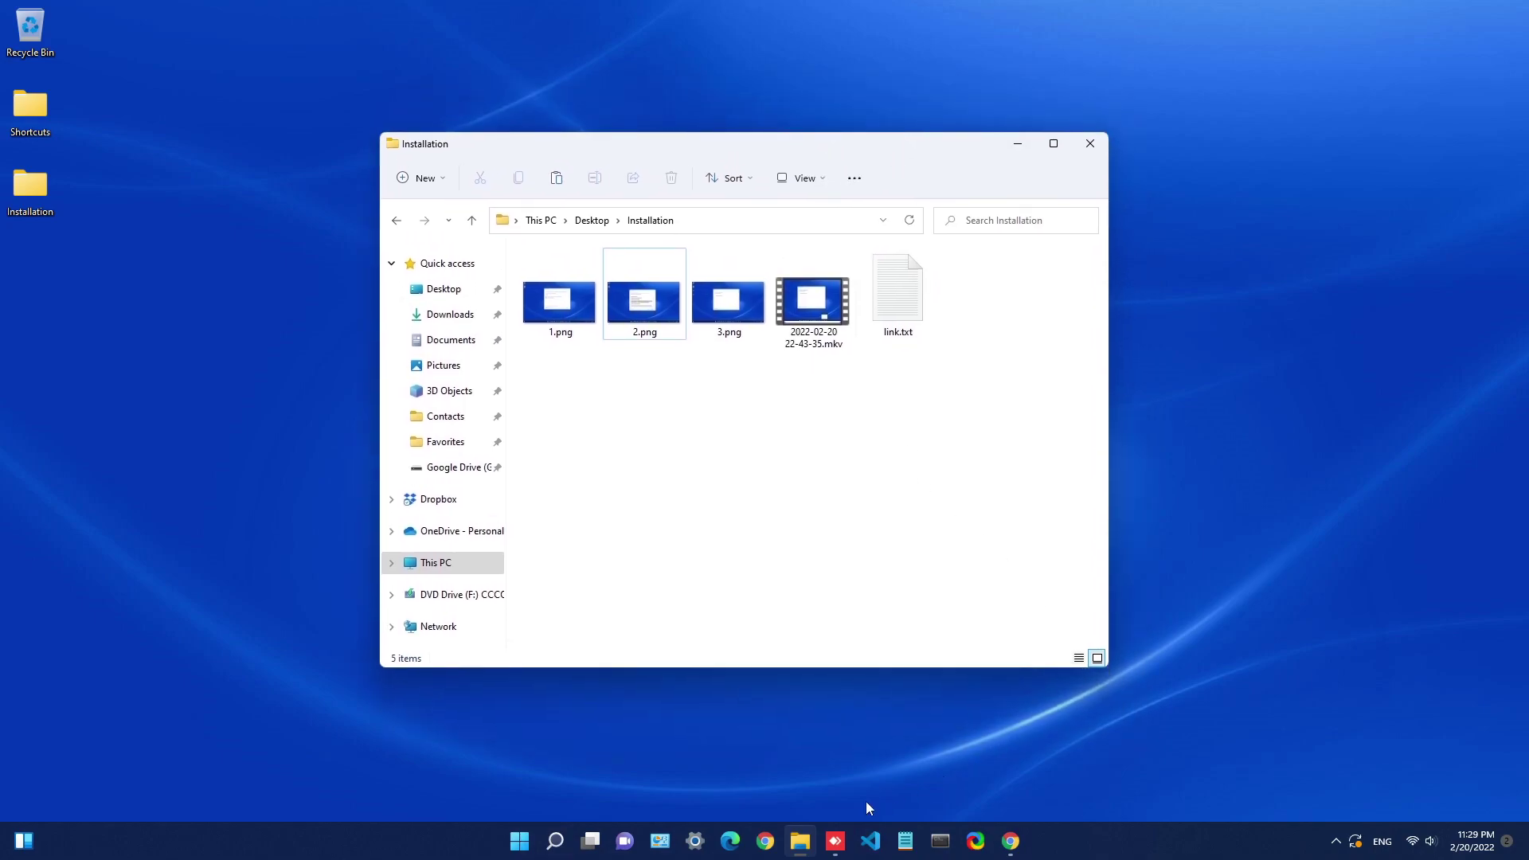
Open the Windows Update settings, examine the pending update status, and return to the Installation folder.
{"action": "left_click", "coordinate": [1358, 849]}
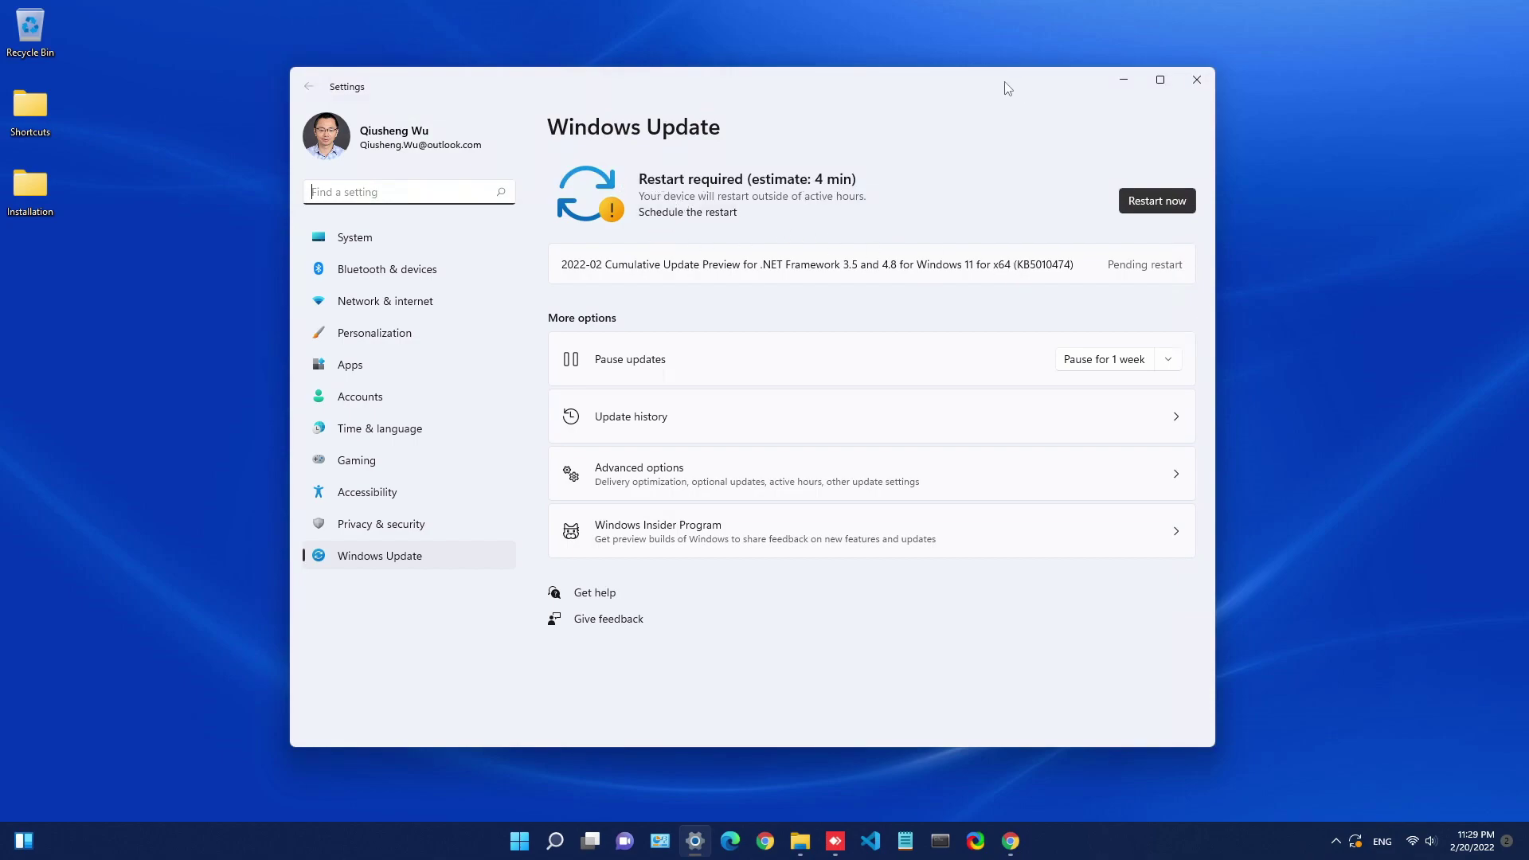
{"action": "mouse_move", "coordinate": [994, 88]}
{"action": "left_mouse_down"}
{"action": "mouse_move", "coordinate": [958, 92]}
{"action": "mouse_move", "coordinate": [1000, 102]}
{"action": "left_mouse_up"}
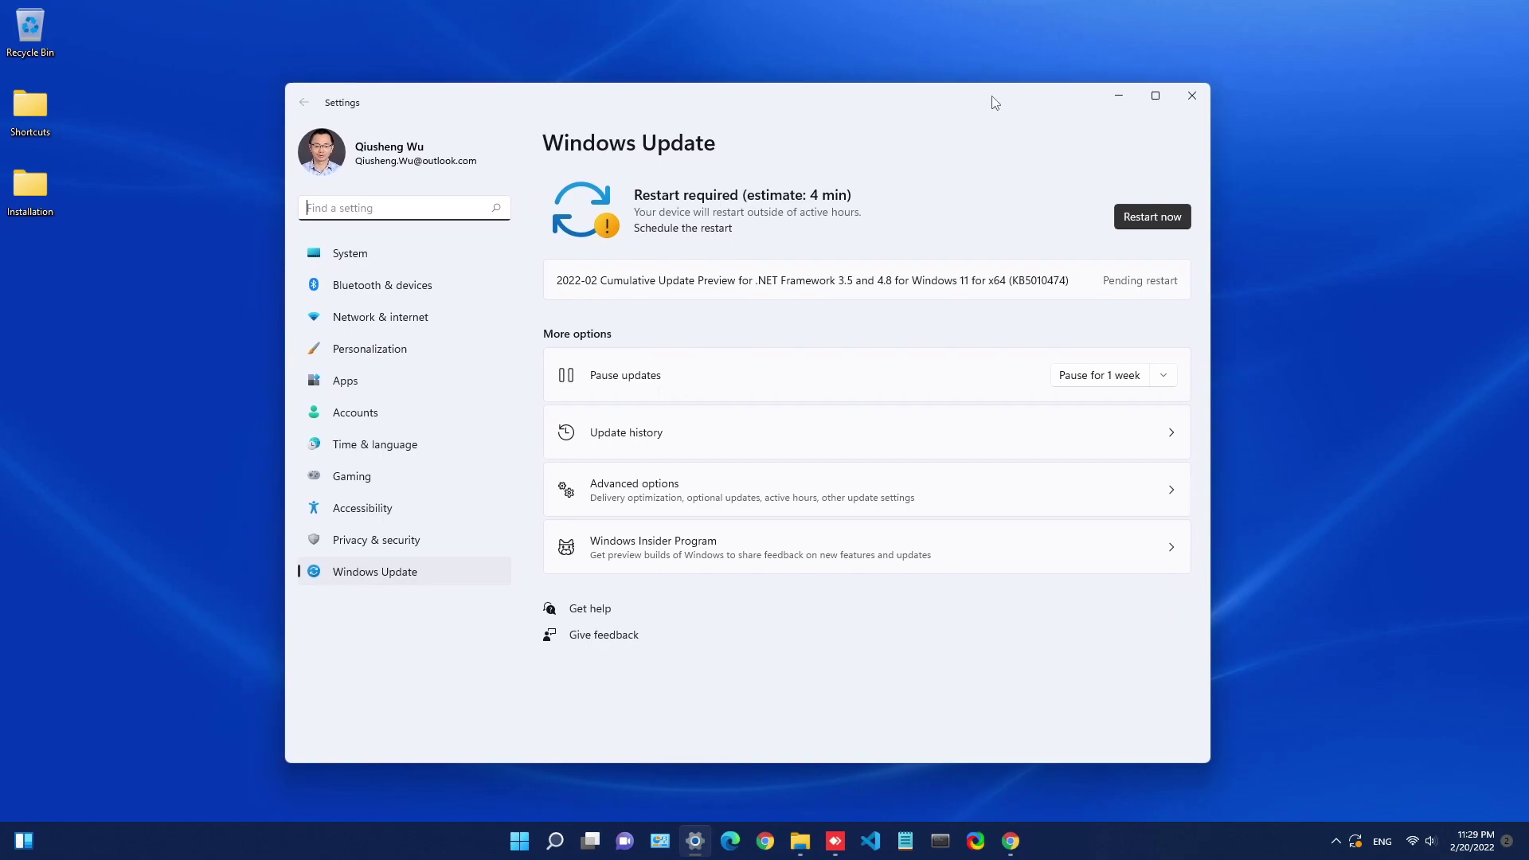
{"action": "left_click", "coordinate": [1202, 101]}
{"action": "left_click_drag", "start_coordinate": [898, 148], "coordinate": [807, 122]}
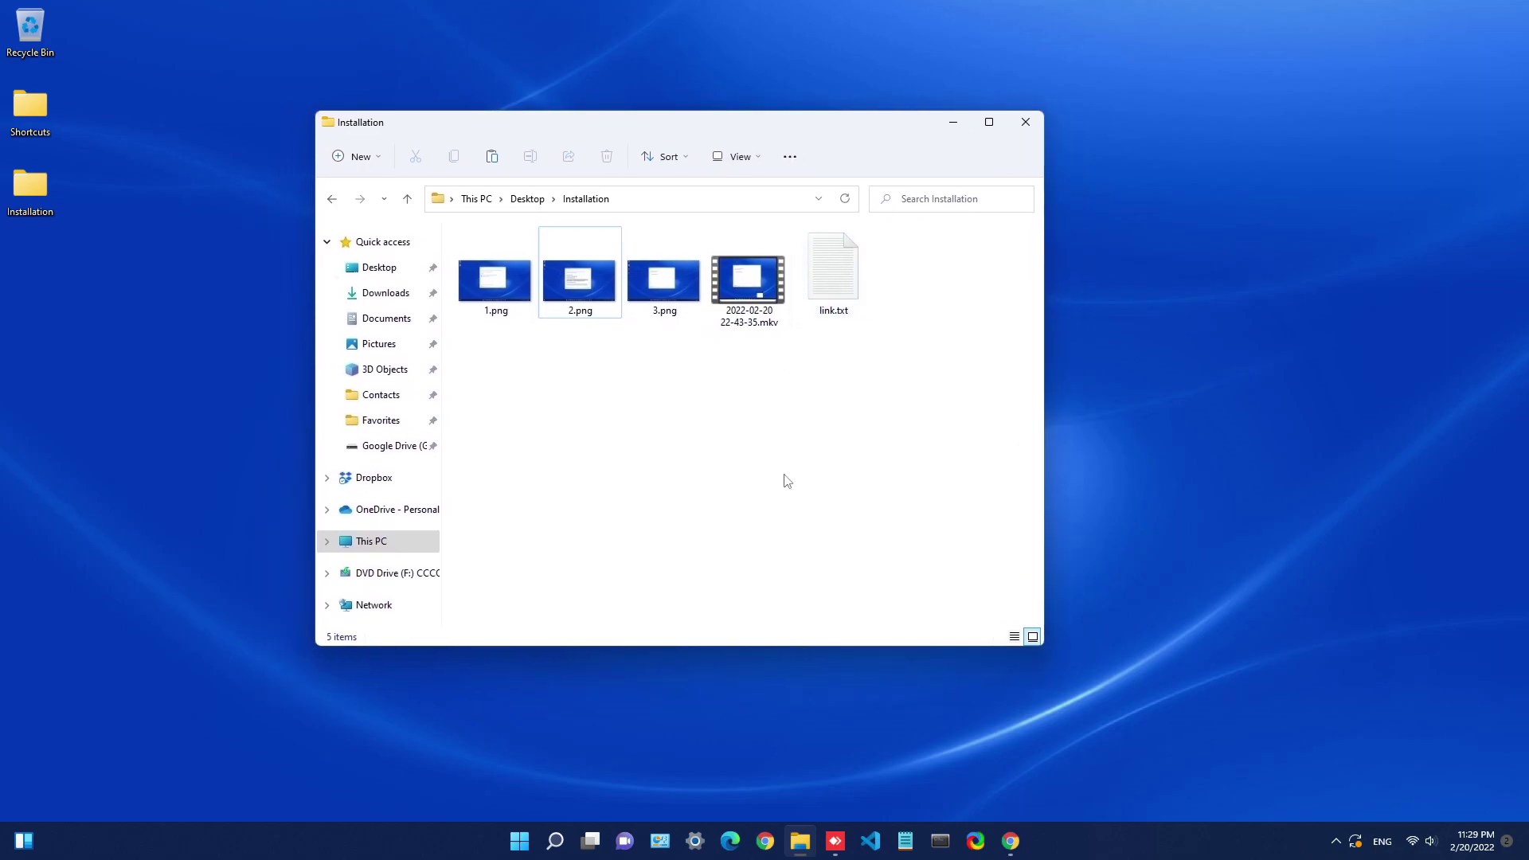